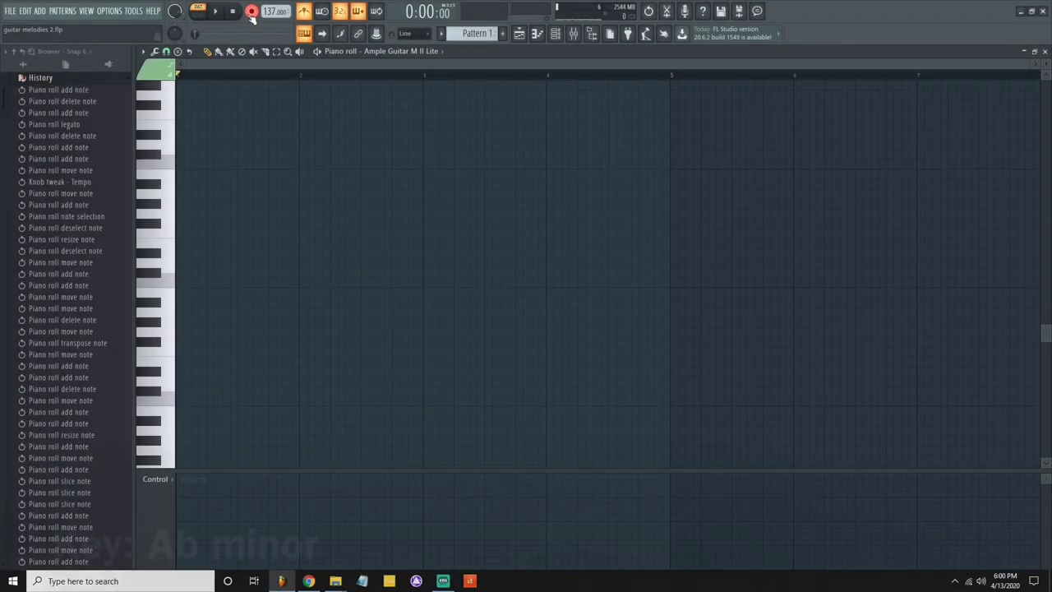
# - Start recording a guitar melody into the empty Ample Guitar M II Lite pattern
pyautogui.press('space')
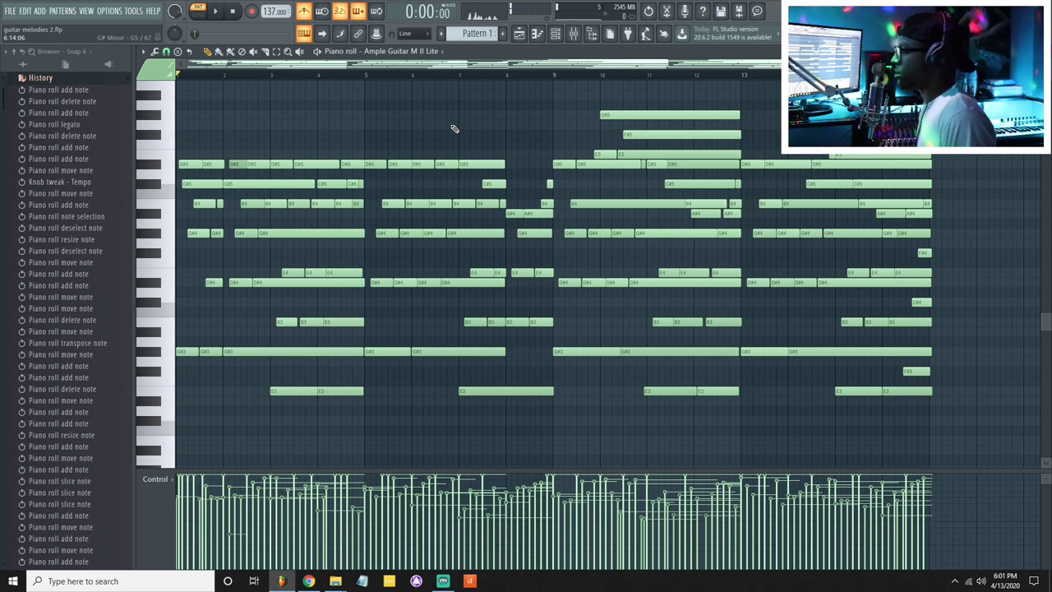
# - Select every note in the guitar pattern and shorten all their ends together, leaving small gaps before the notes that follow
pyautogui.hotkey('ctrl', 'a')
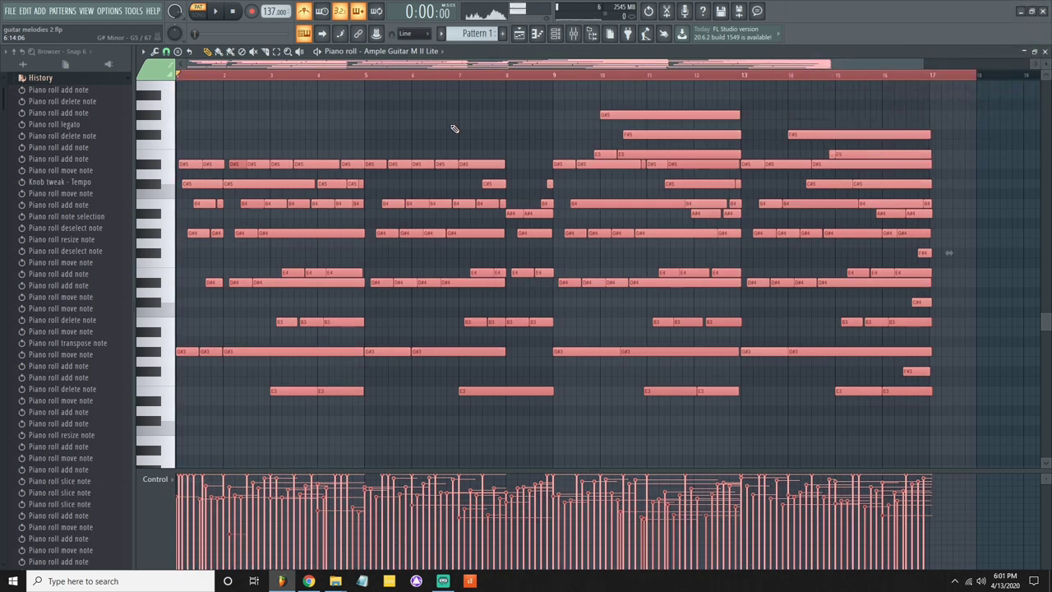
pyautogui.hotkey('ctrl', 'd')
pyautogui.hotkey('shift', 'q')
pyautogui.hotkey('ctrl', 'a')
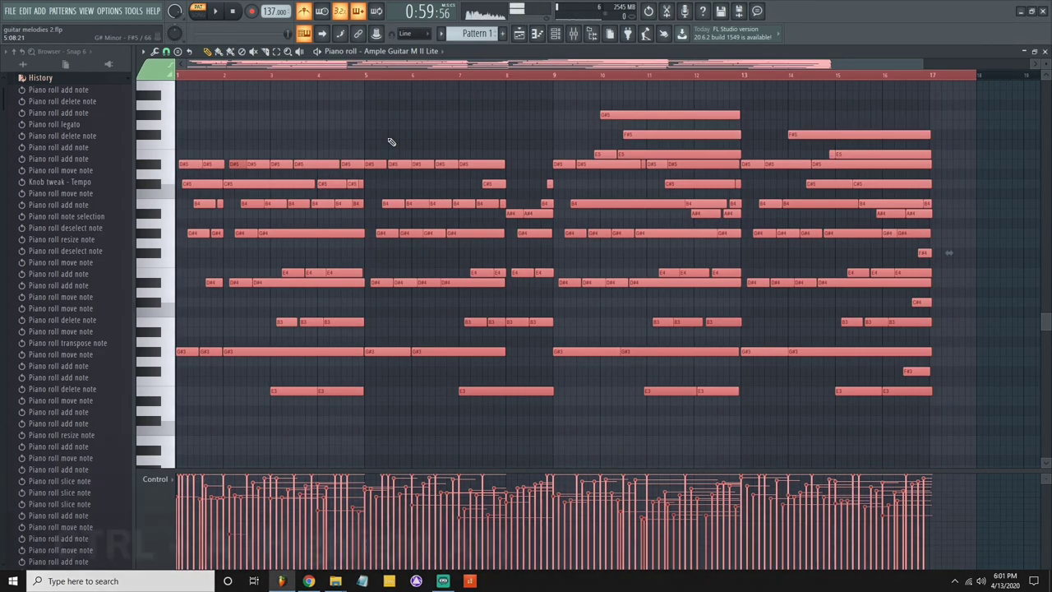
pyautogui.scroll(3, 396, 142)
pyautogui.scroll(-3, 396, 141)
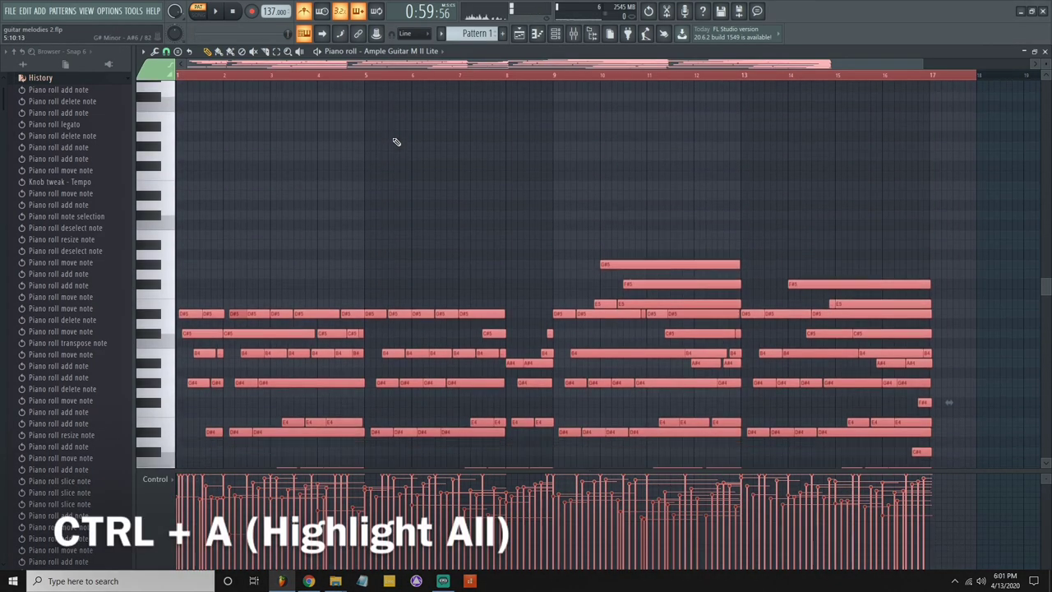
pyautogui.keyDown('alt'); pyautogui.scroll(5, 398, 164); pyautogui.keyUp('alt')
pyautogui.keyDown('alt'); pyautogui.scroll(-5, 397, 165); pyautogui.keyUp('alt')
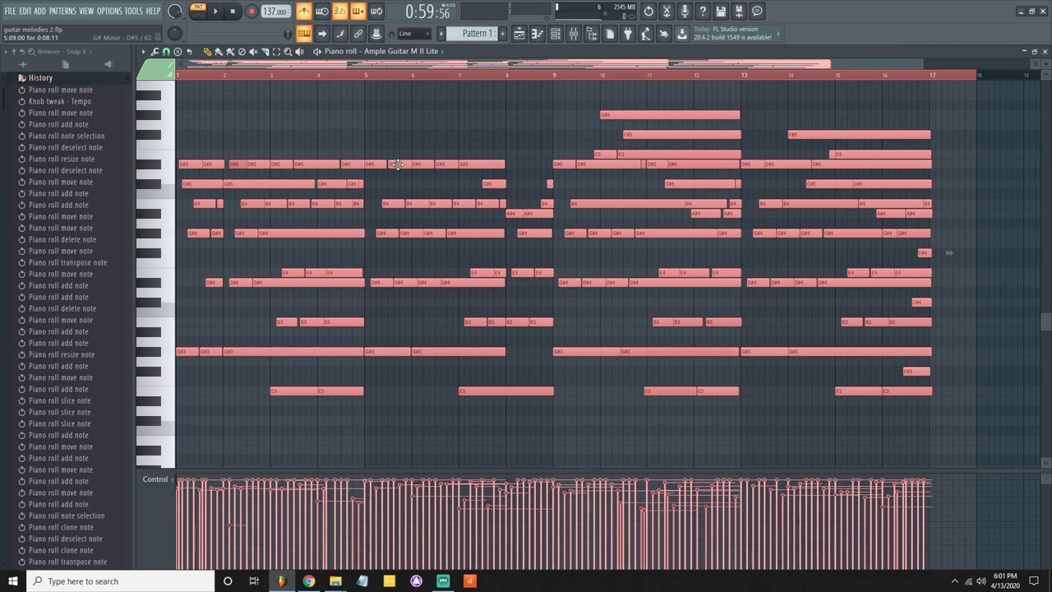
pyautogui.keyDown('ctrl'); pyautogui.scroll(5, 396, 163); pyautogui.keyUp('ctrl')
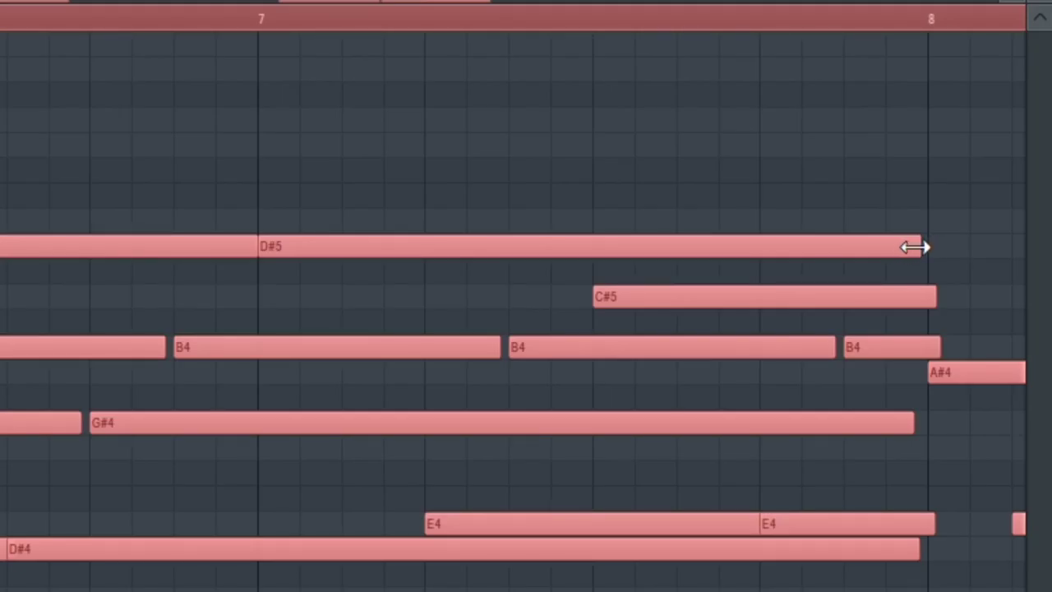
pyautogui.moveTo(920, 257); pyautogui.dragTo(894, 258)
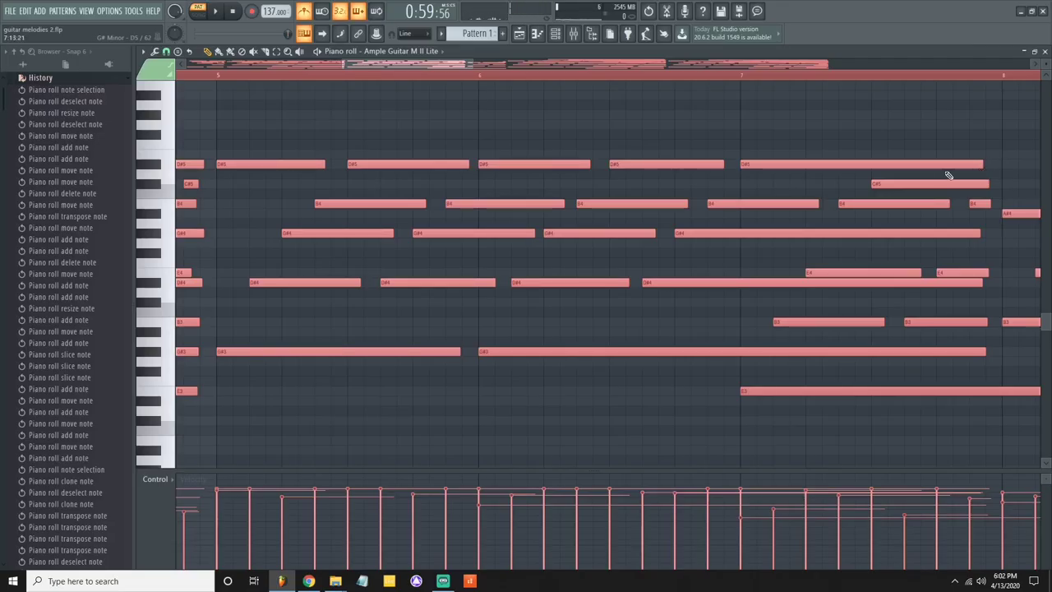
# - Check the piano roll's current snap setting and look over the notes across the whole pattern
pyautogui.click(166, 51)
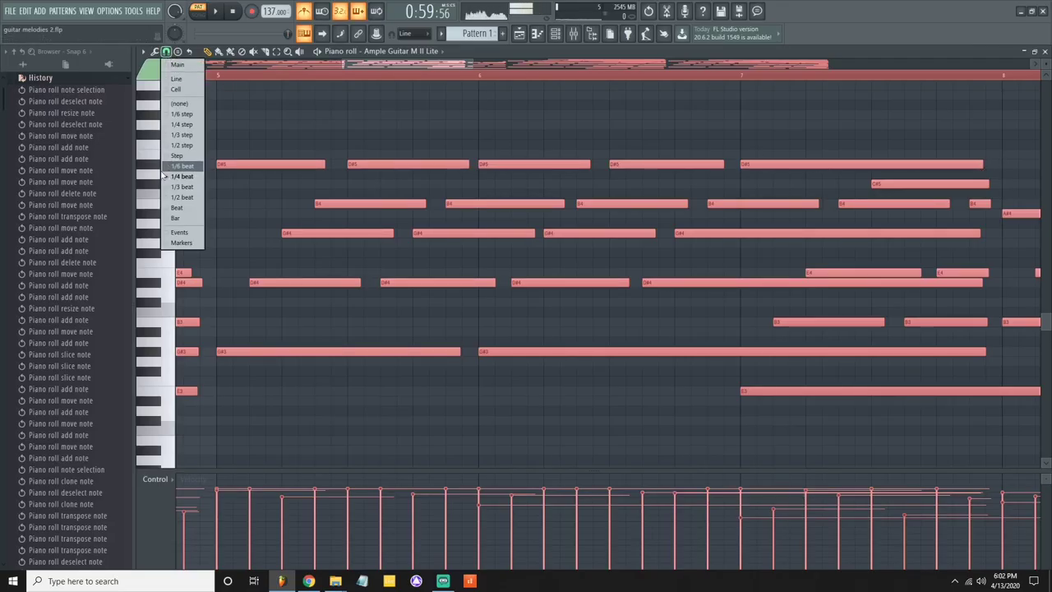
pyautogui.click(357, 117)
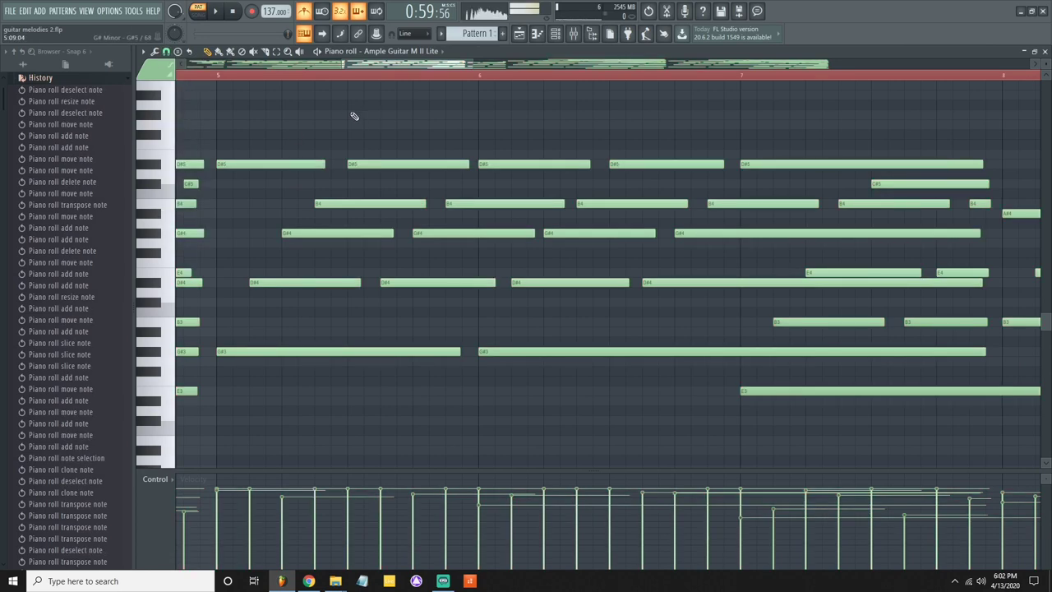
pyautogui.scroll(-6, 381, 75)
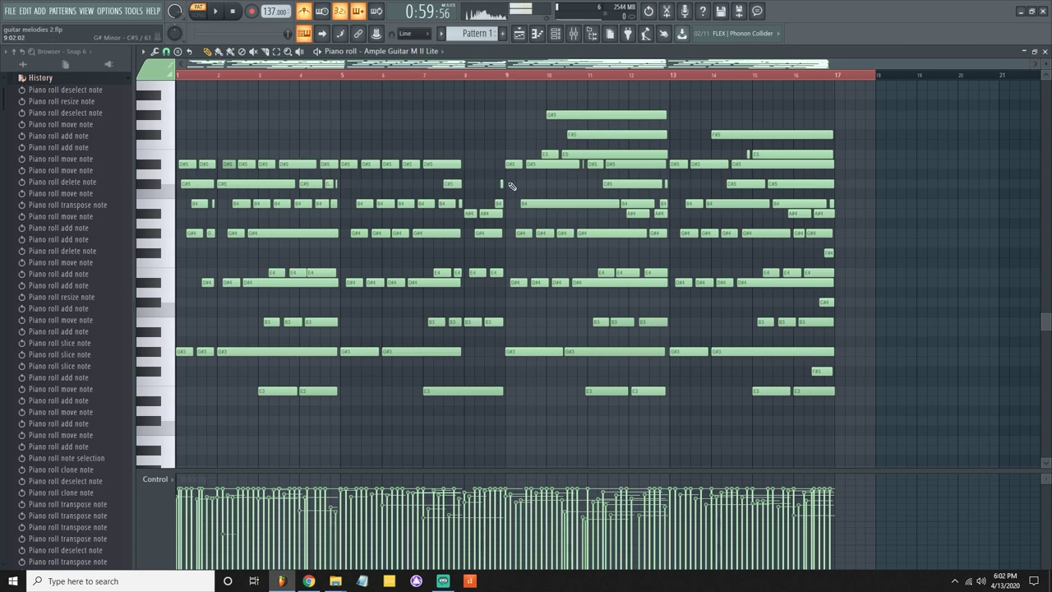
# - Select all notes, try resizing them with snapping set to (none), and return the snap setting to 1/4 beat
pyautogui.hotkey('ctrl', 'a')
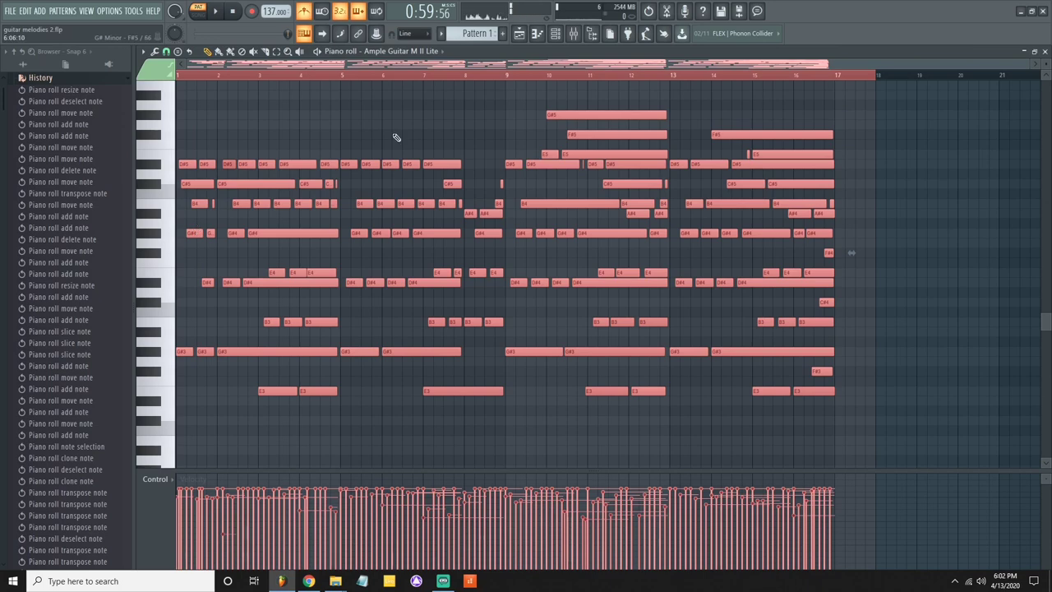
pyautogui.moveTo(459, 164); pyautogui.dragTo(71, 183)
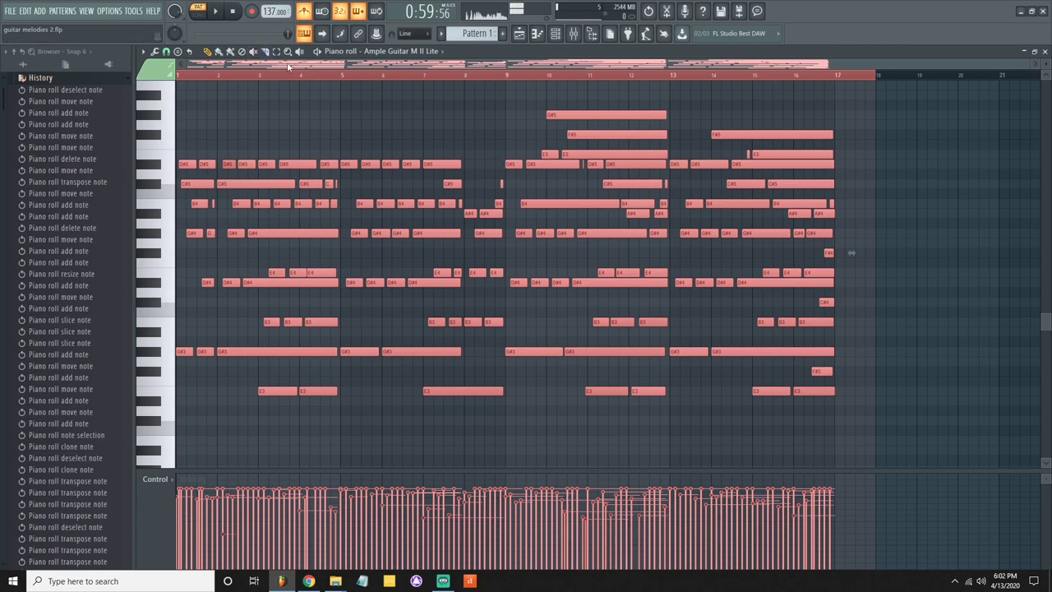
pyautogui.scroll(5, 462, 79)
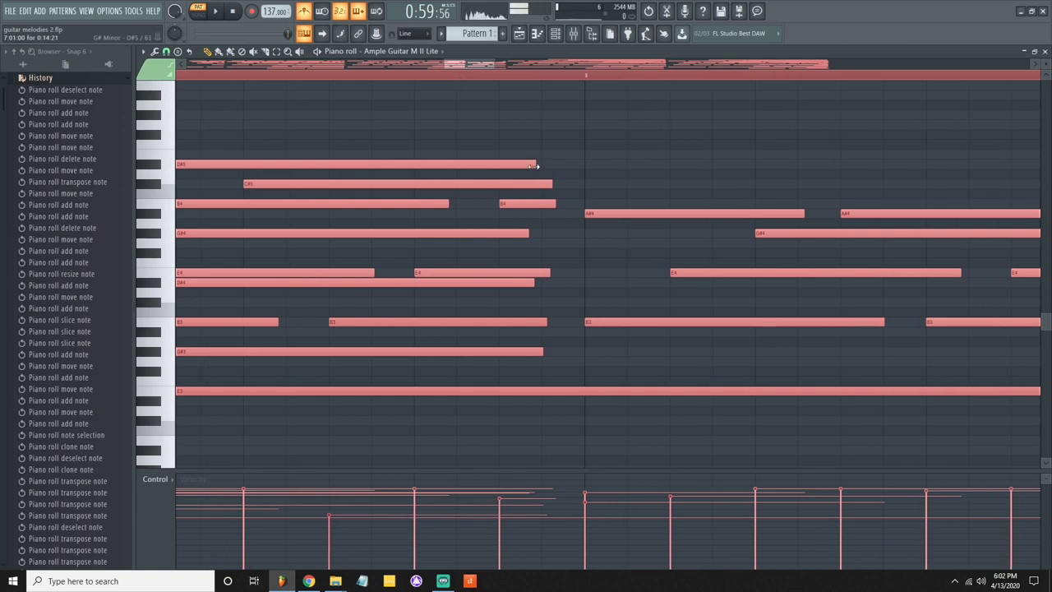
pyautogui.click(166, 52)
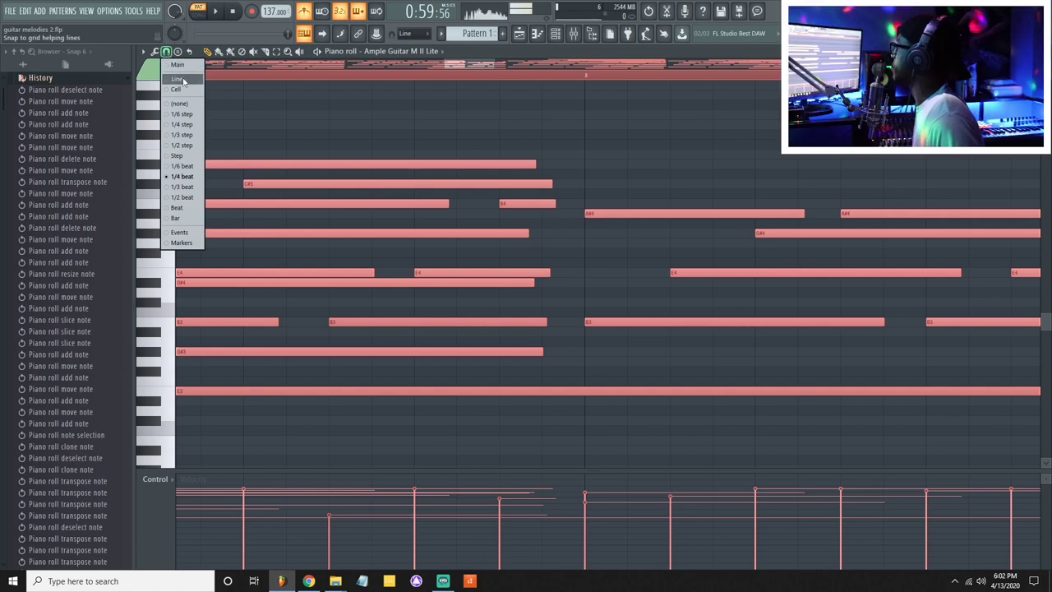
pyautogui.click(180, 103)
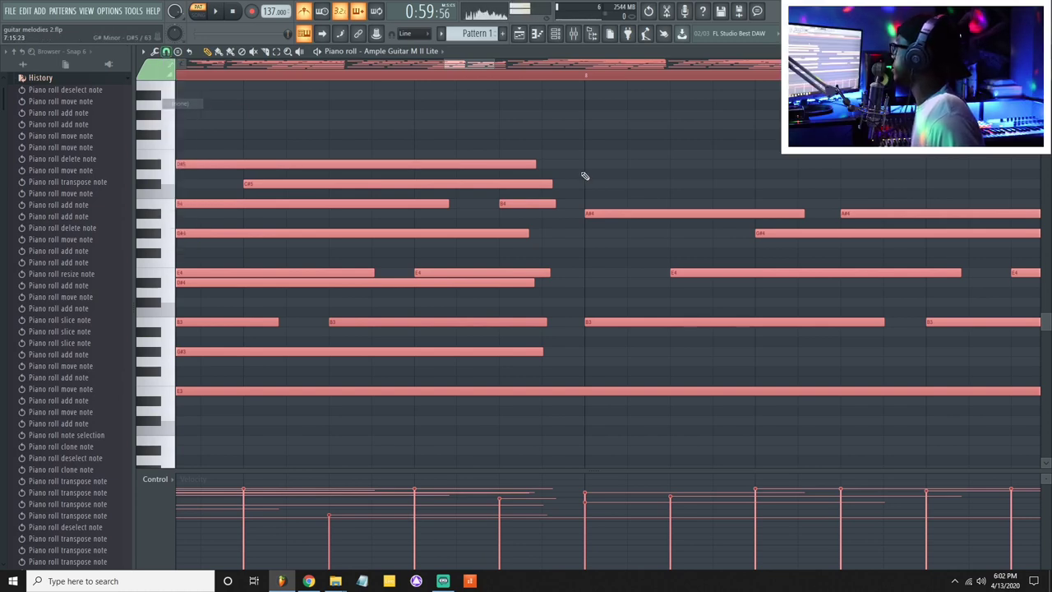
pyautogui.moveTo(533, 163); pyautogui.dragTo(530, 164)
pyautogui.click(166, 51)
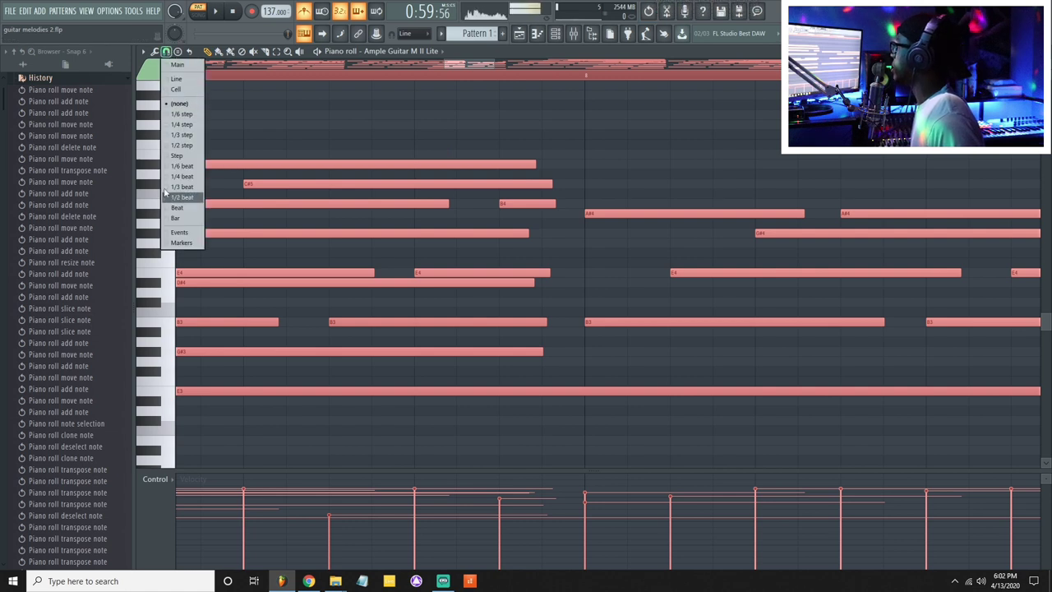
pyautogui.click(182, 177)
# - Select all notes and lengthen them together slightly to narrow the gaps, and clear the selection
pyautogui.scroll(-2, 411, 77)
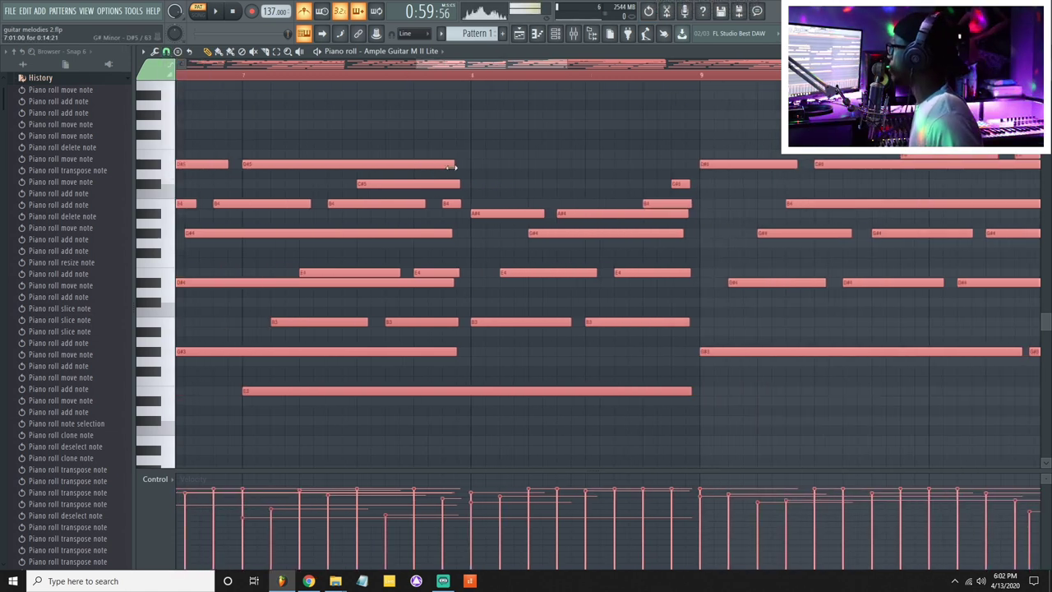
pyautogui.click(505, 171)
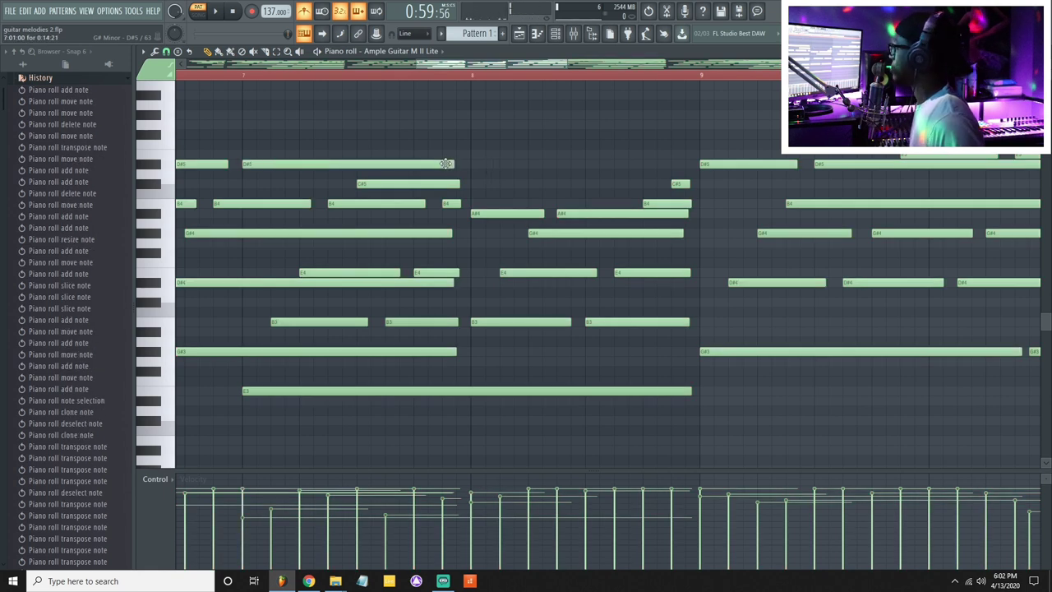
pyautogui.hotkey('ctrl', 'a')
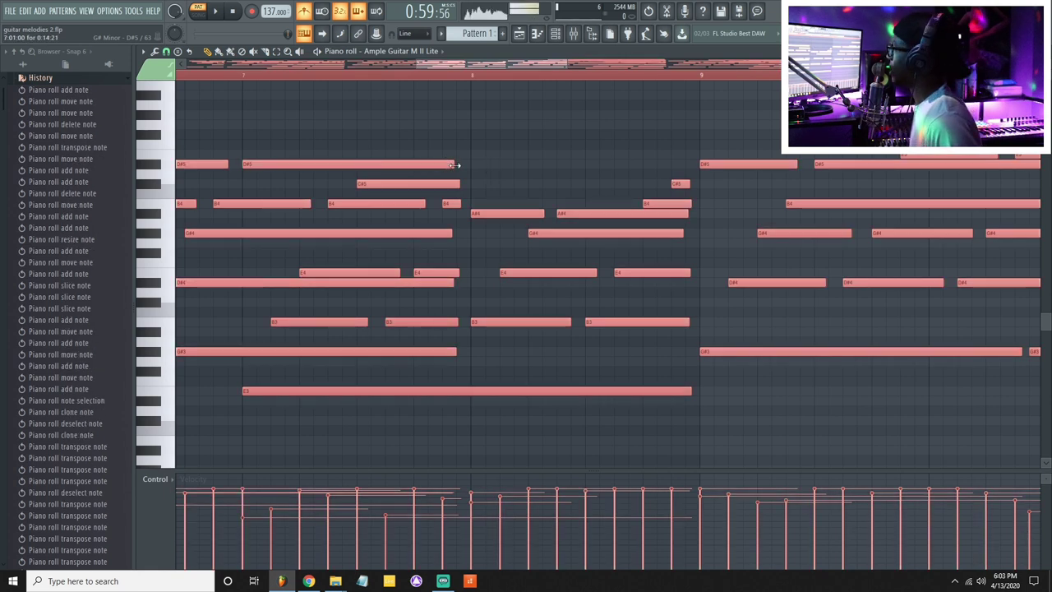
pyautogui.click(454, 165)
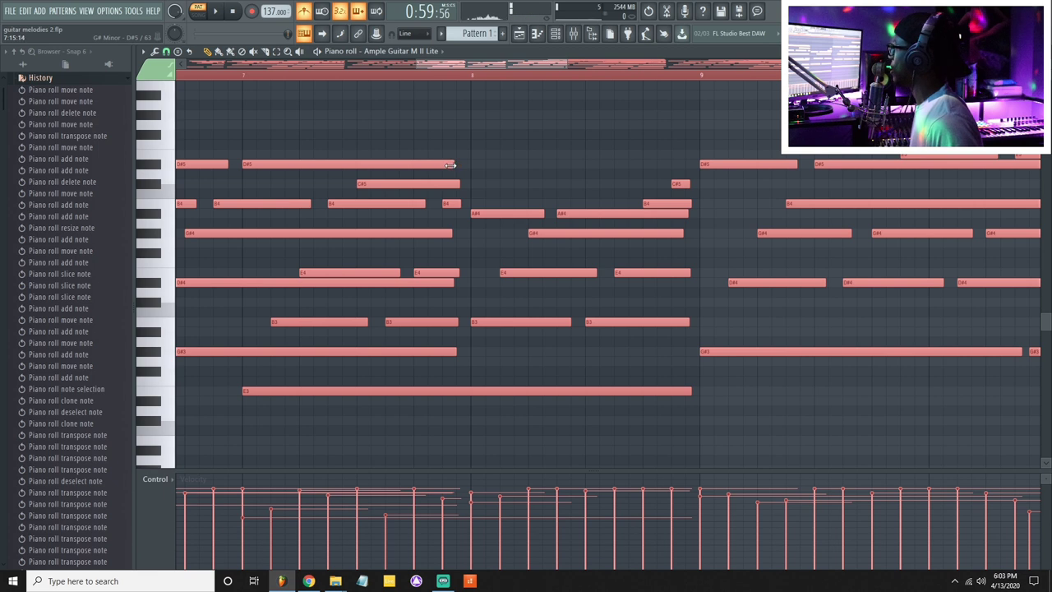
pyautogui.moveTo(451, 164)
pyautogui.mouseDown()
pyautogui.moveTo(567, 164)
pyautogui.moveTo(447, 164)
pyautogui.moveTo(462, 167)
pyautogui.mouseUp()
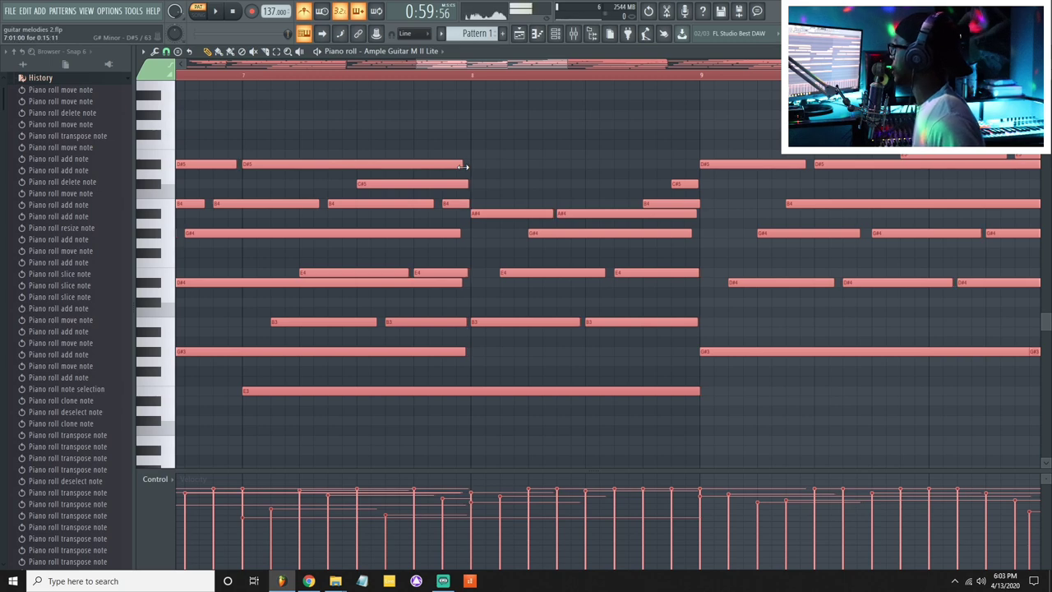
pyautogui.scroll(-5, 422, 78)
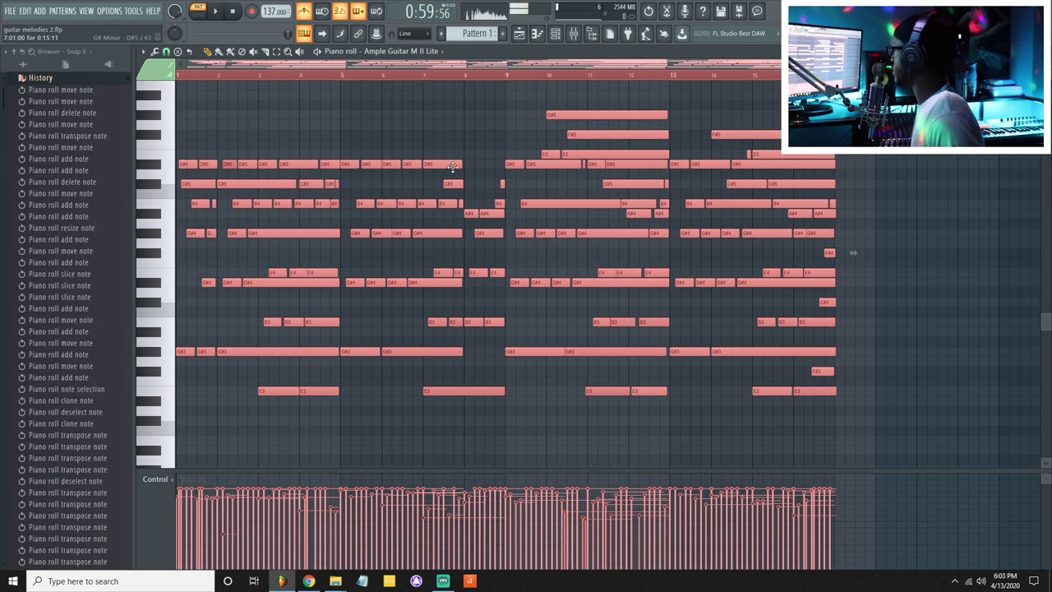
pyautogui.click(462, 166)
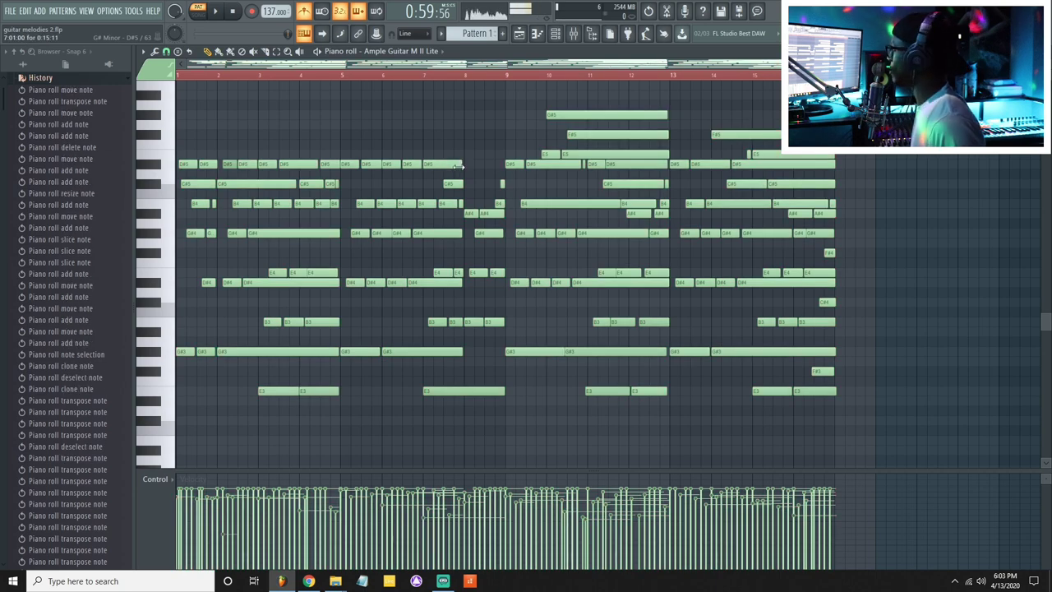
# - Shorten all notes in the pattern together by a small amount and deselect them
pyautogui.hotkey('ctrl', 'a')
pyautogui.moveTo(462, 166); pyautogui.dragTo(460, 167)
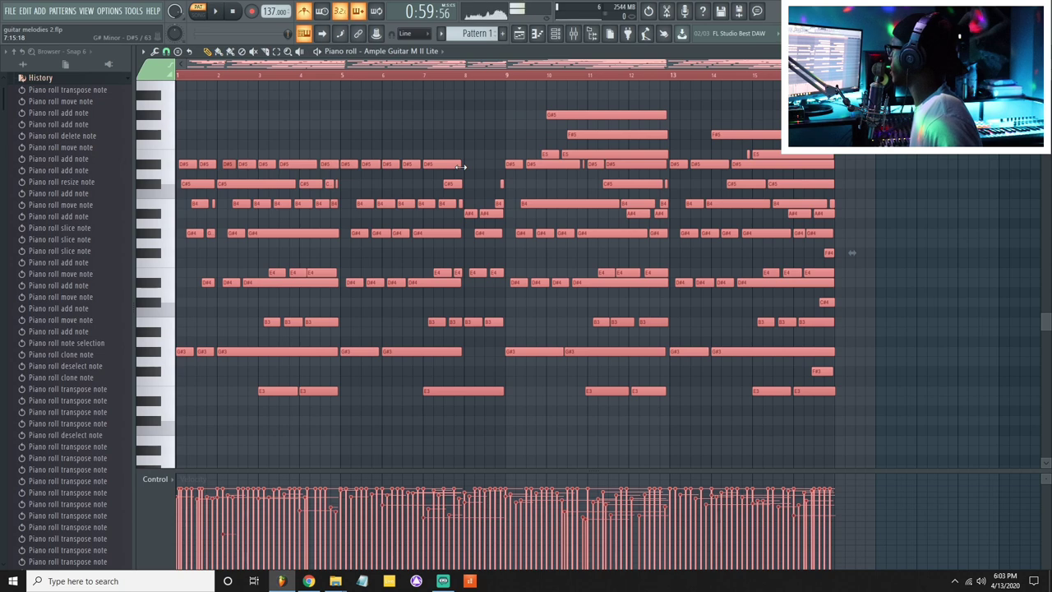
pyautogui.hotkey('ctrl', 'd')
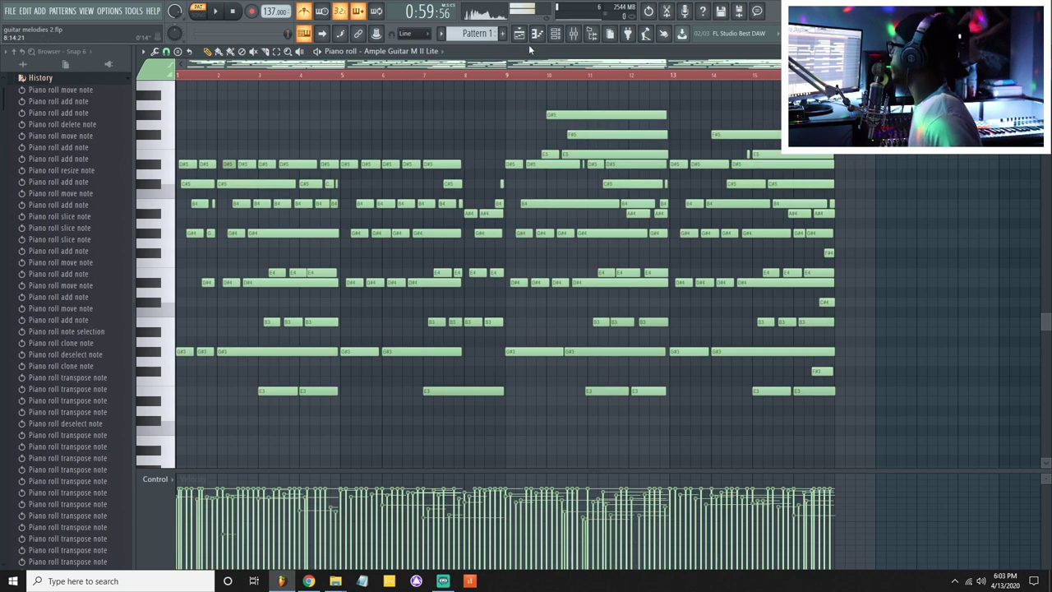
# - Open Fruity Reeverb 2 on the guitar setting 1 mixer track, and close the piano roll to reveal the channel rack
pyautogui.click(574, 33)
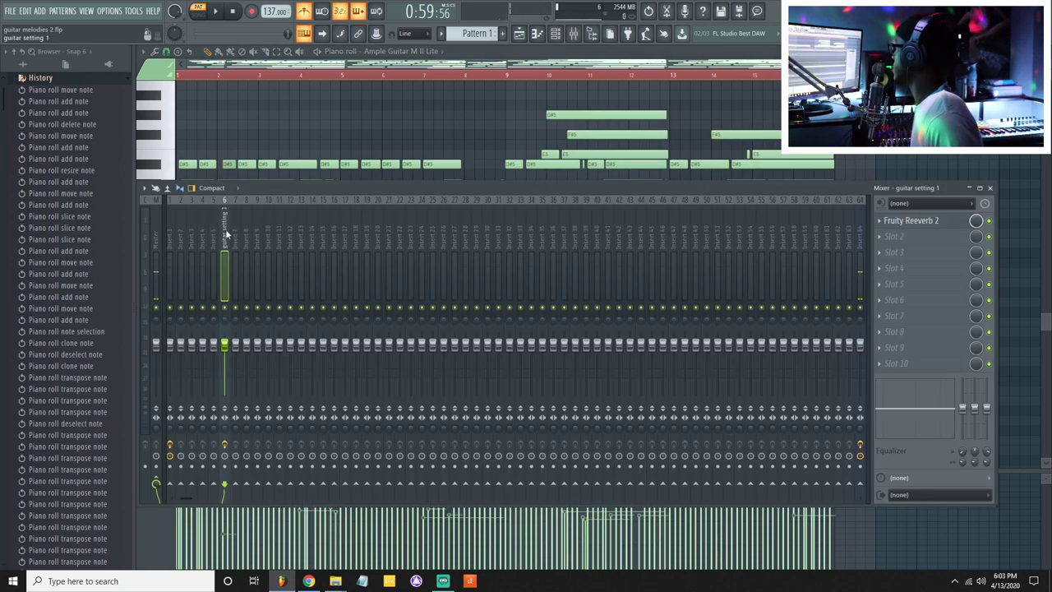
pyautogui.click(941, 220)
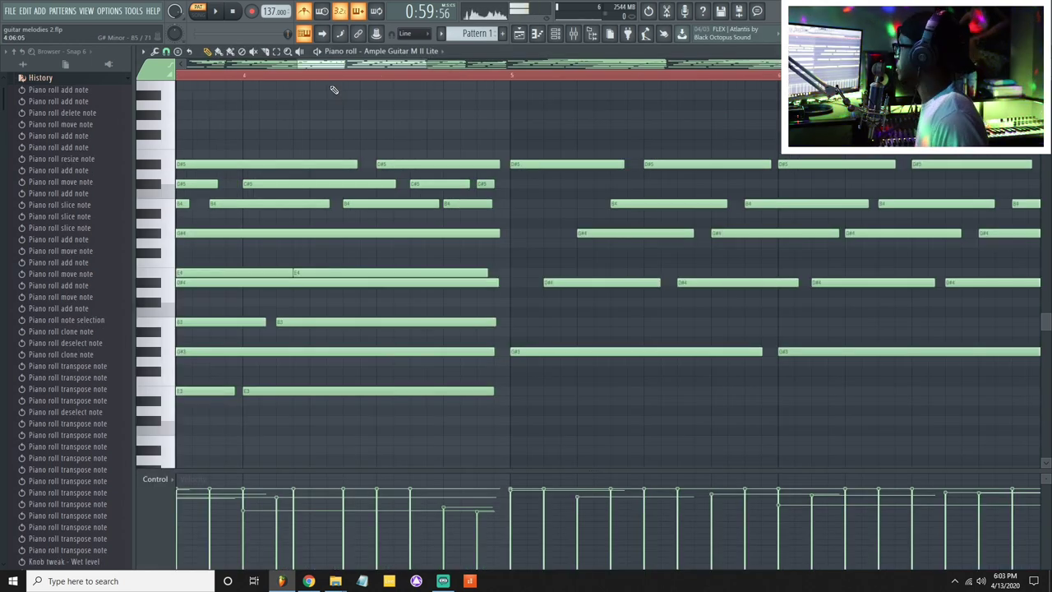
pyautogui.scroll(-5, 331, 79)
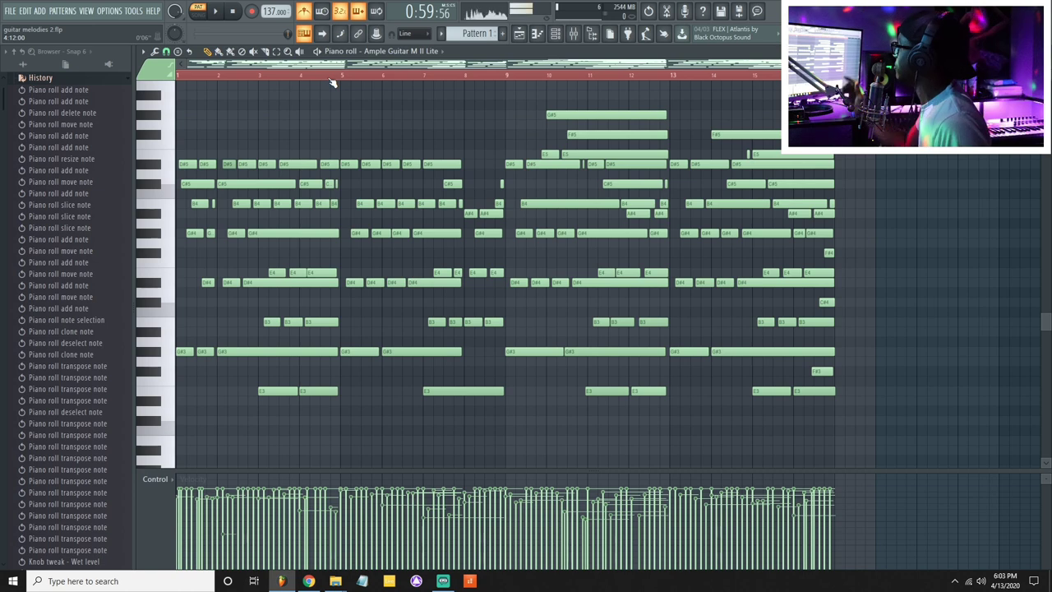
pyautogui.press('Escape')
pyautogui.click(390, 138)
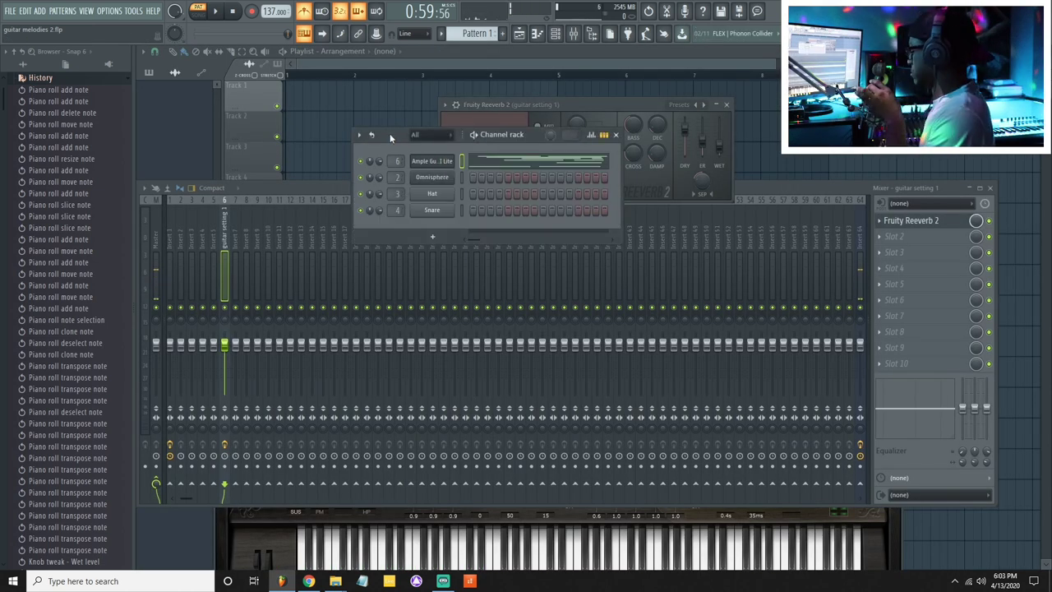
# - Play the guitar pattern while following its notes in the piano roll, and stop playback around bar 9
pyautogui.press('space')
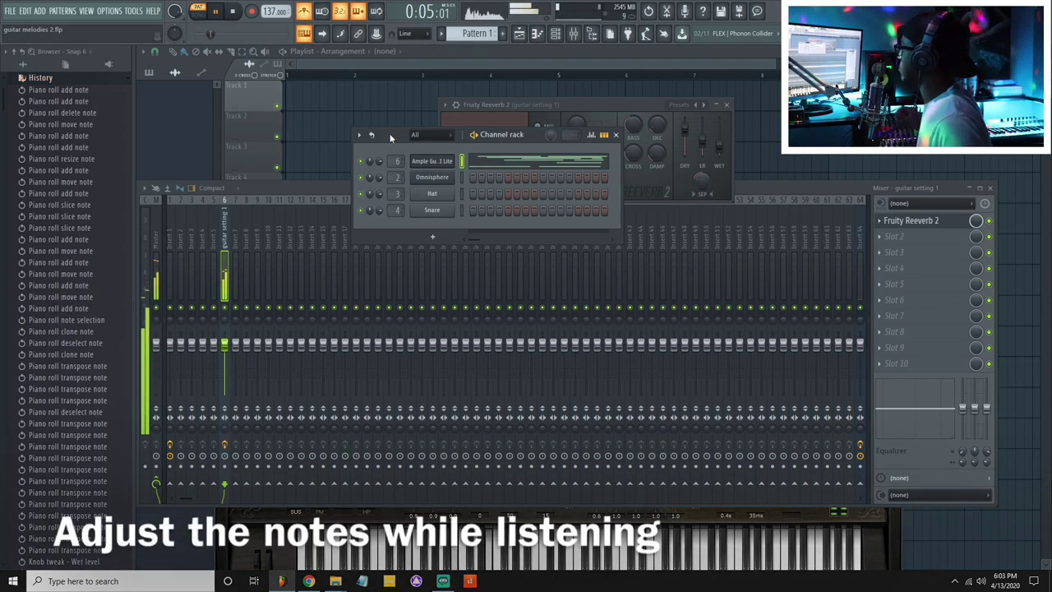
pyautogui.press('F7')
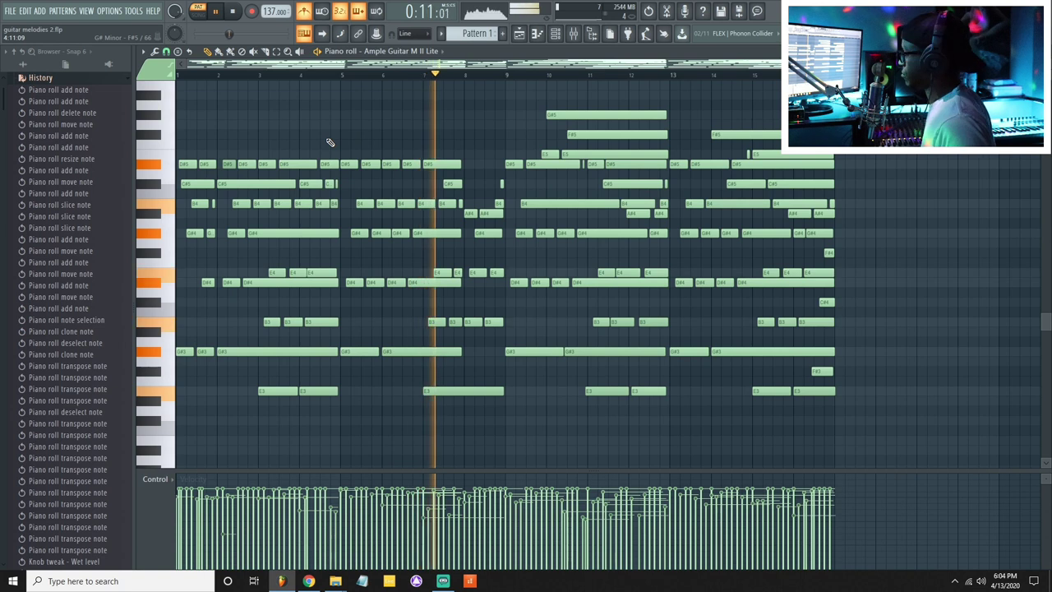
pyautogui.press('space')
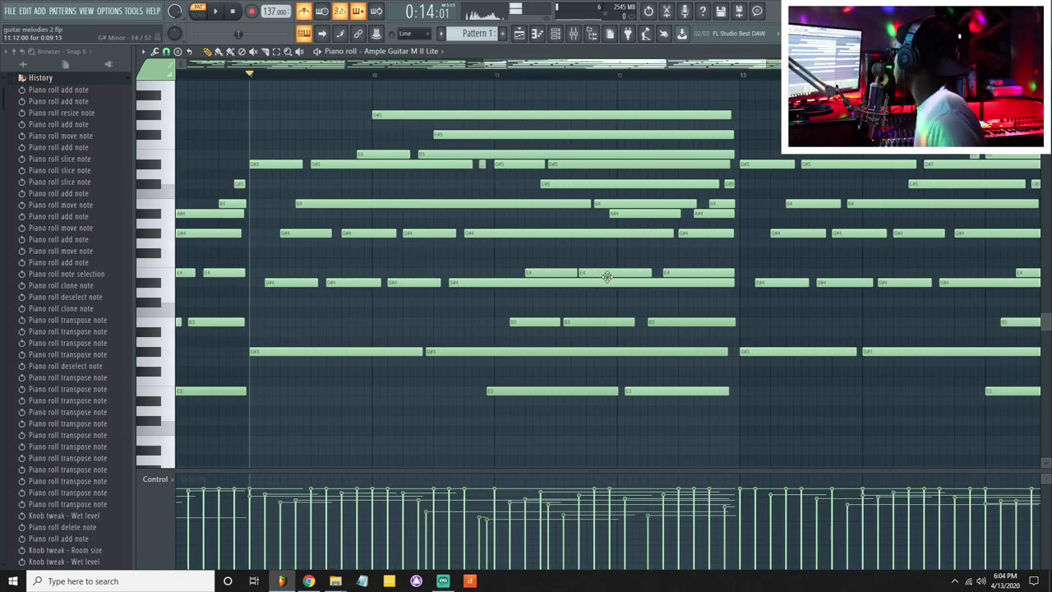
# - Nudge the second E4 note in bar 11 forward and the second B3 note back, each by one snap unit
pyautogui.moveTo(606, 276); pyautogui.dragTo(617, 277)
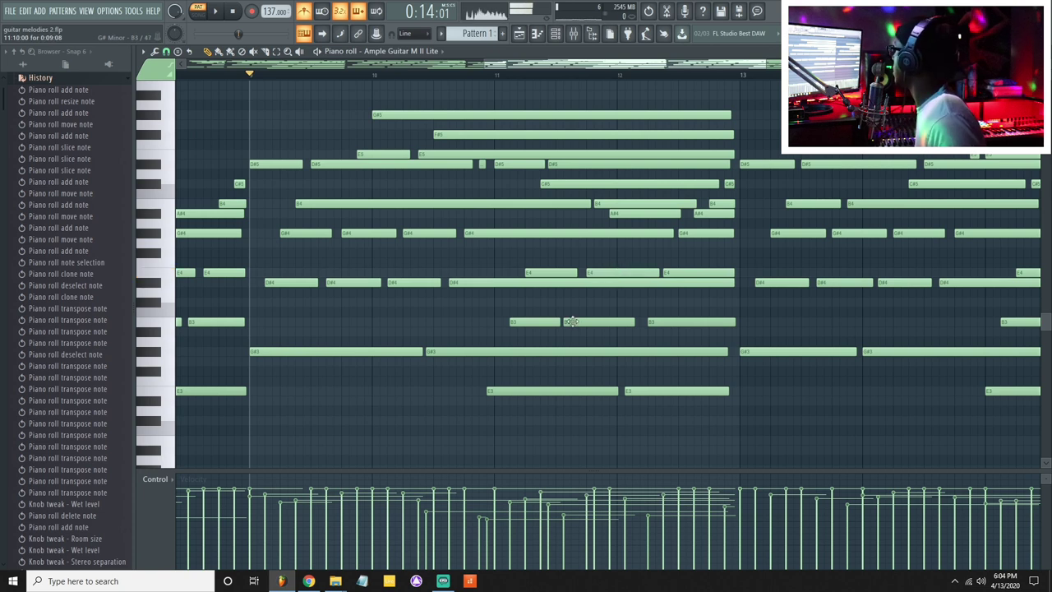
pyautogui.moveTo(572, 321); pyautogui.dragTo(554, 333)
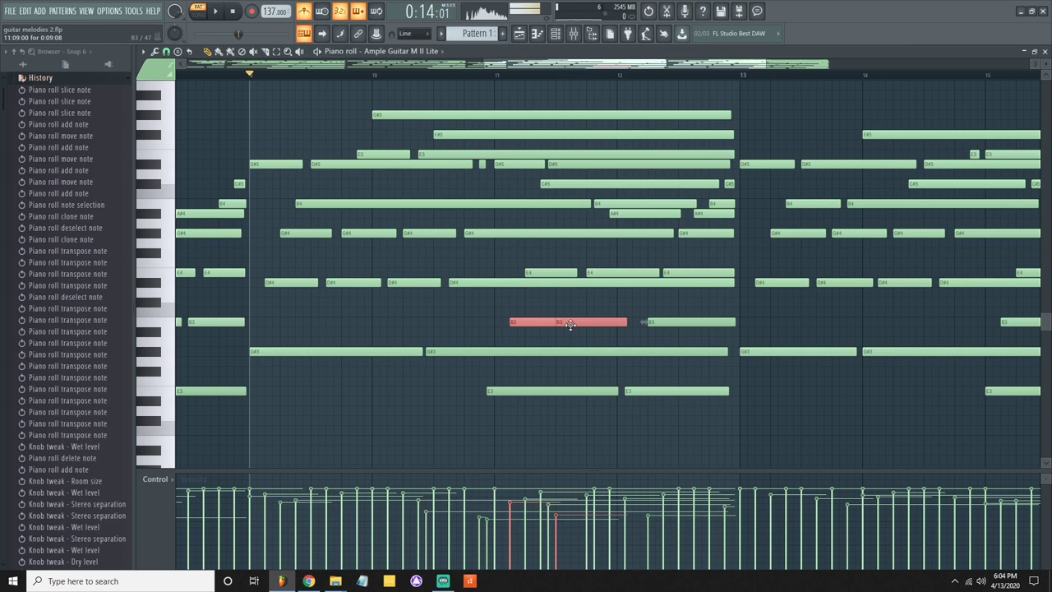
# - Select the first two B3 notes in bar 11 and resize them together until they meet and the second ends at bar 12
pyautogui.moveTo(588, 298); pyautogui.dragTo(508, 340)
pyautogui.moveTo(587, 307); pyautogui.dragTo(506, 342)
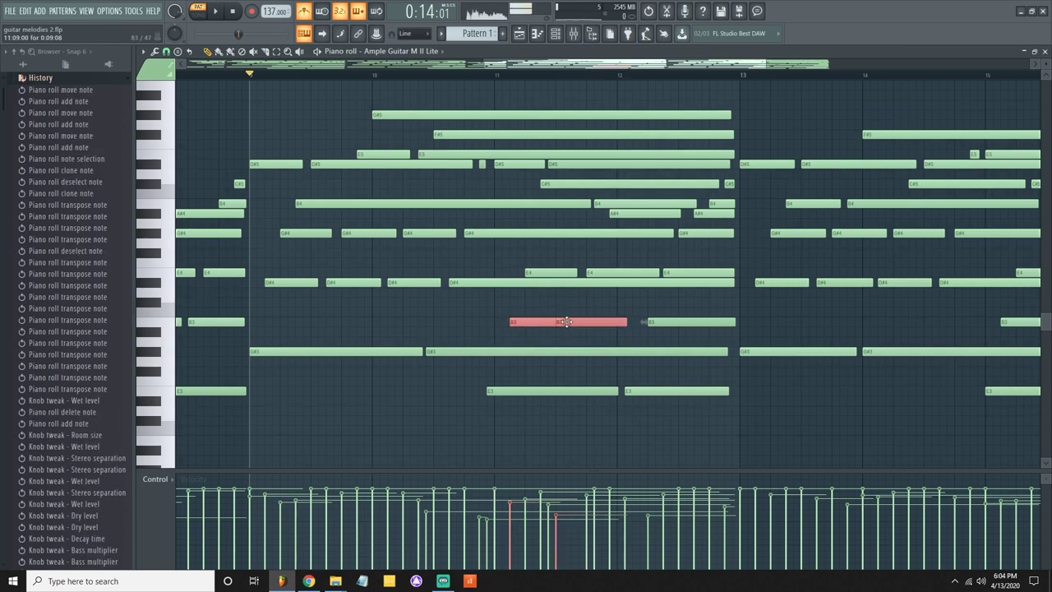
pyautogui.moveTo(600, 299); pyautogui.dragTo(529, 331)
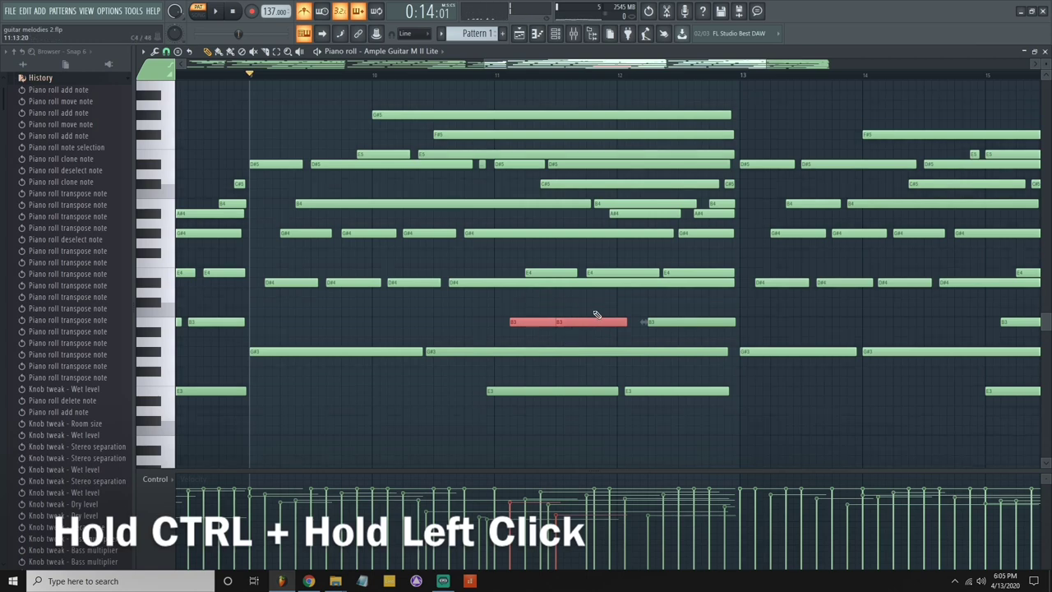
pyautogui.moveTo(591, 310); pyautogui.dragTo(516, 332)
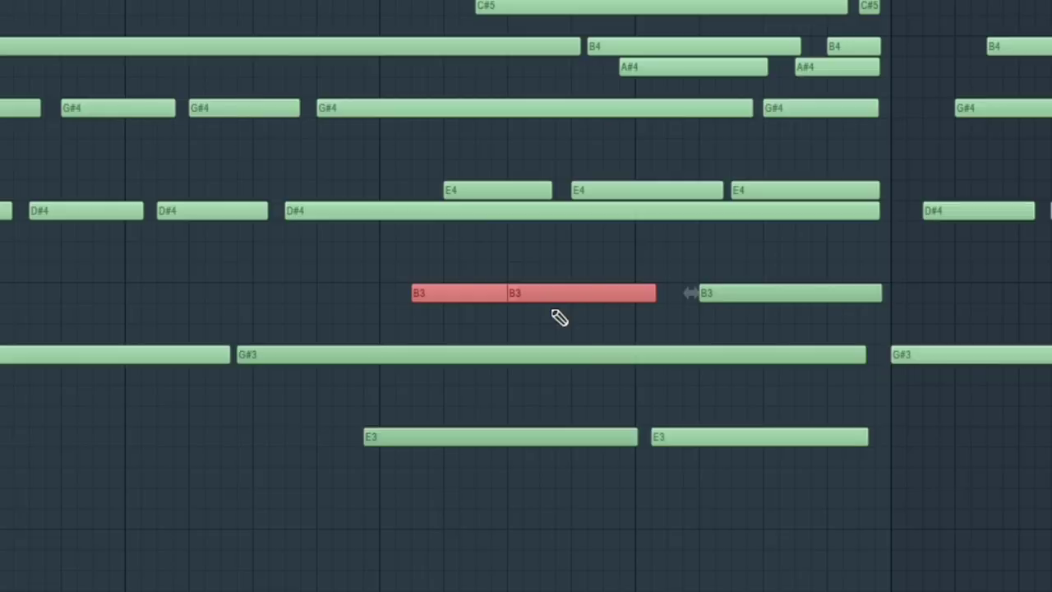
pyautogui.hotkey('ctrl', 'l')
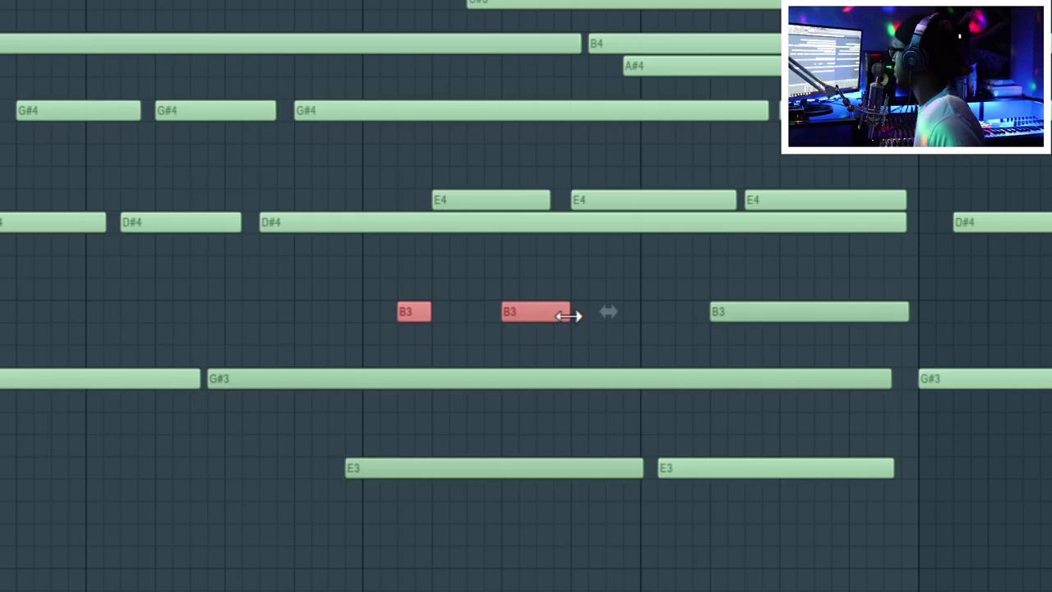
pyautogui.moveTo(571, 293); pyautogui.dragTo(634, 301)
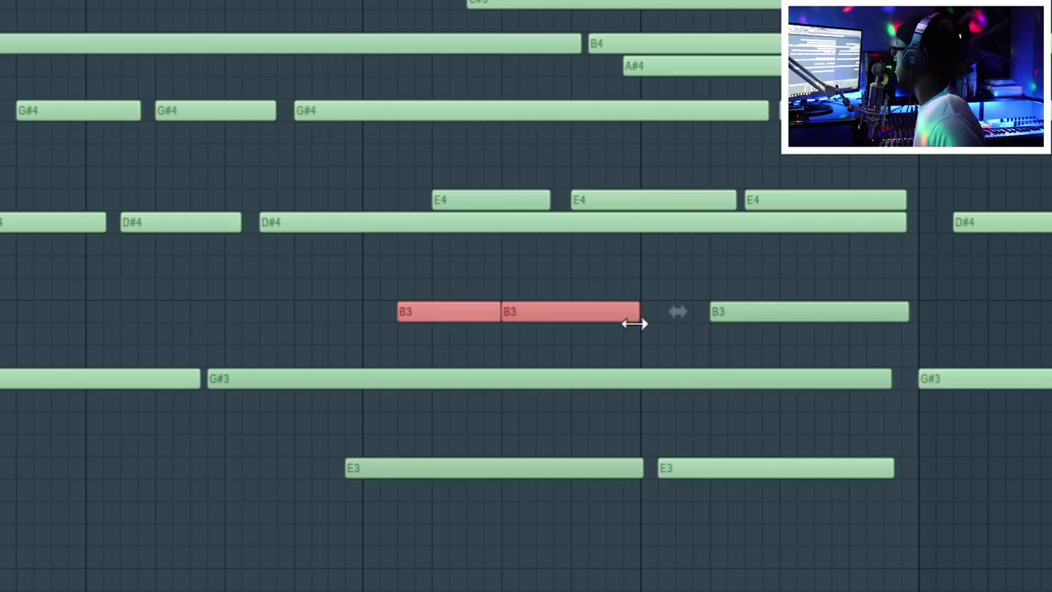
pyautogui.click(589, 233)
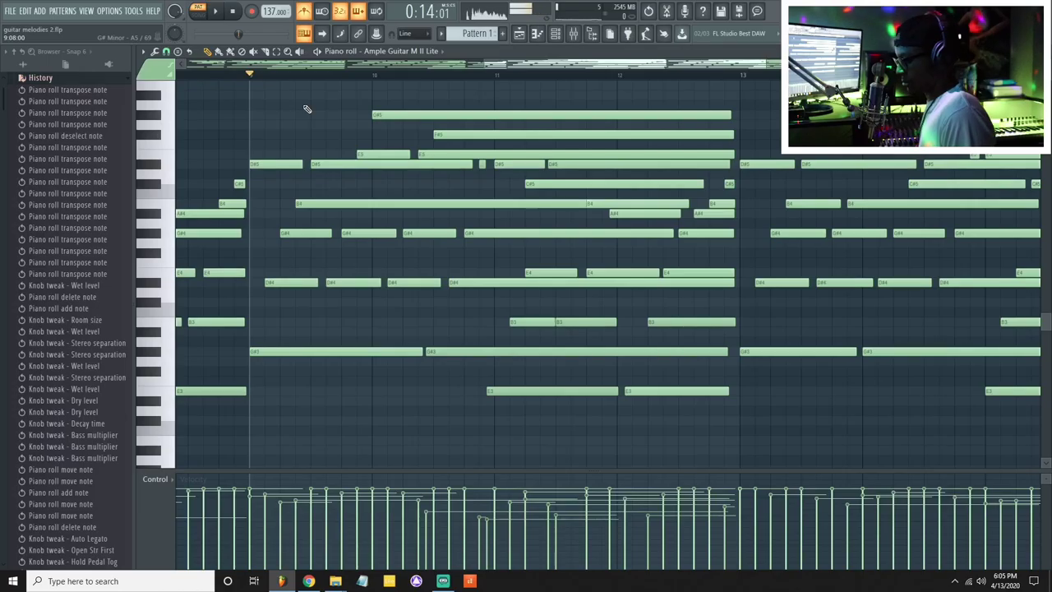
# - Quick-quantize the start times of all notes in the pattern
pyautogui.scroll(-4, 321, 82)
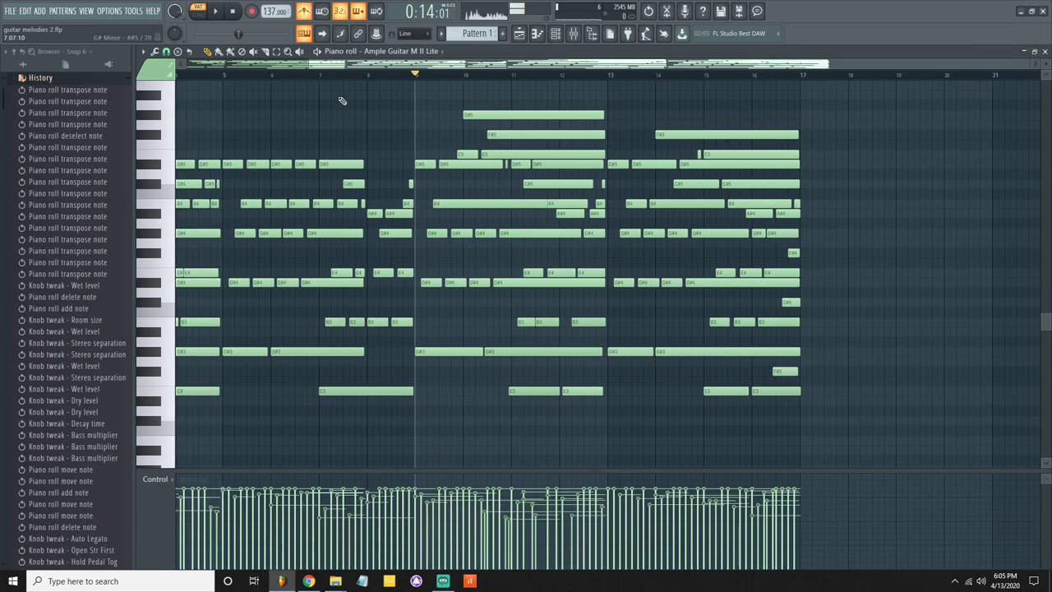
pyautogui.scroll(-2, 337, 82)
pyautogui.scroll(2, 340, 121)
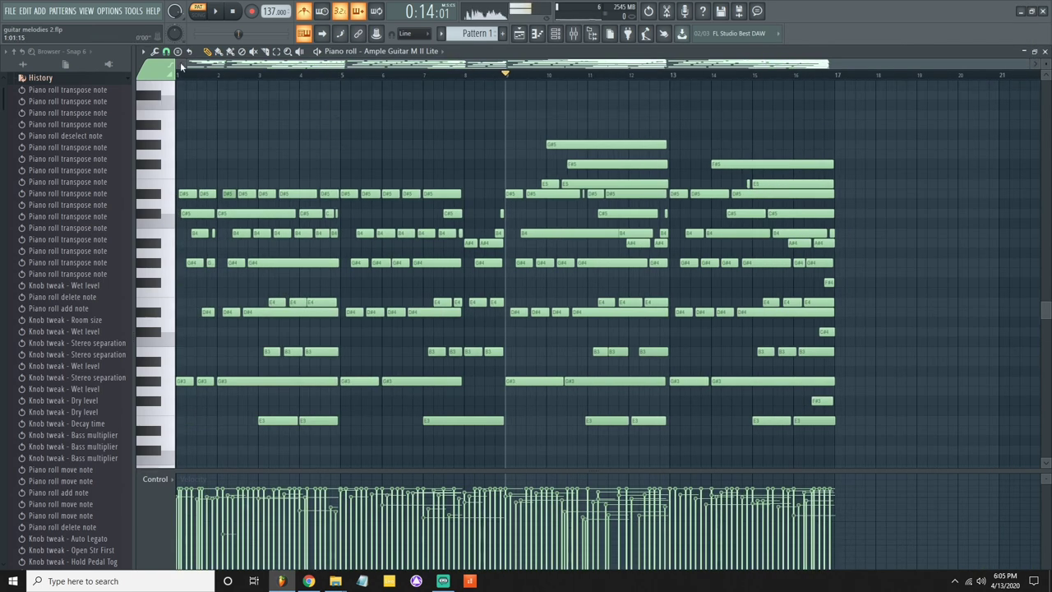
pyautogui.hotkey('shift', 'q')
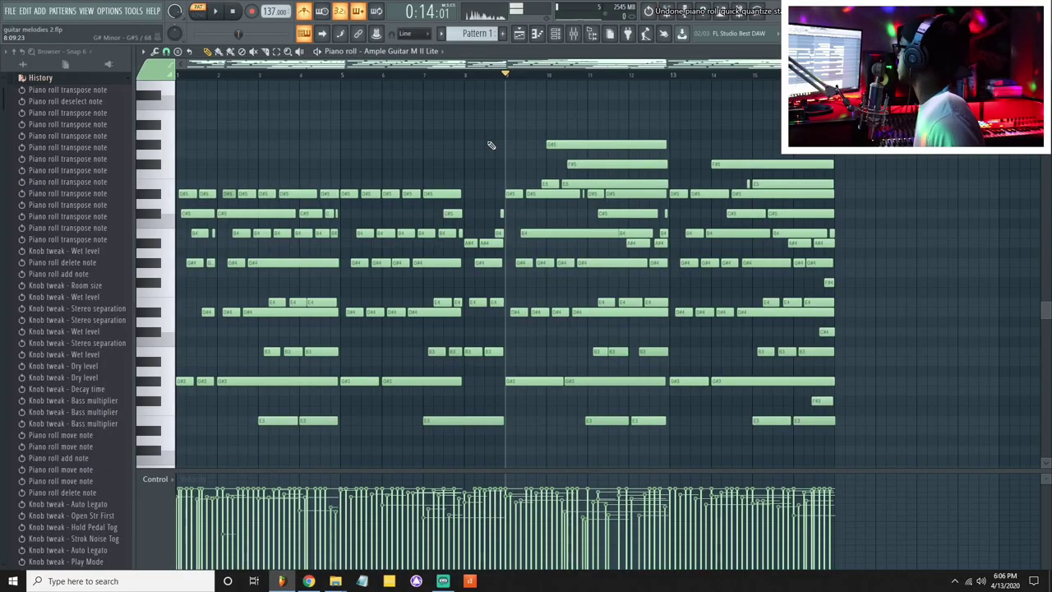
pyautogui.hotkey('shift', 'q')
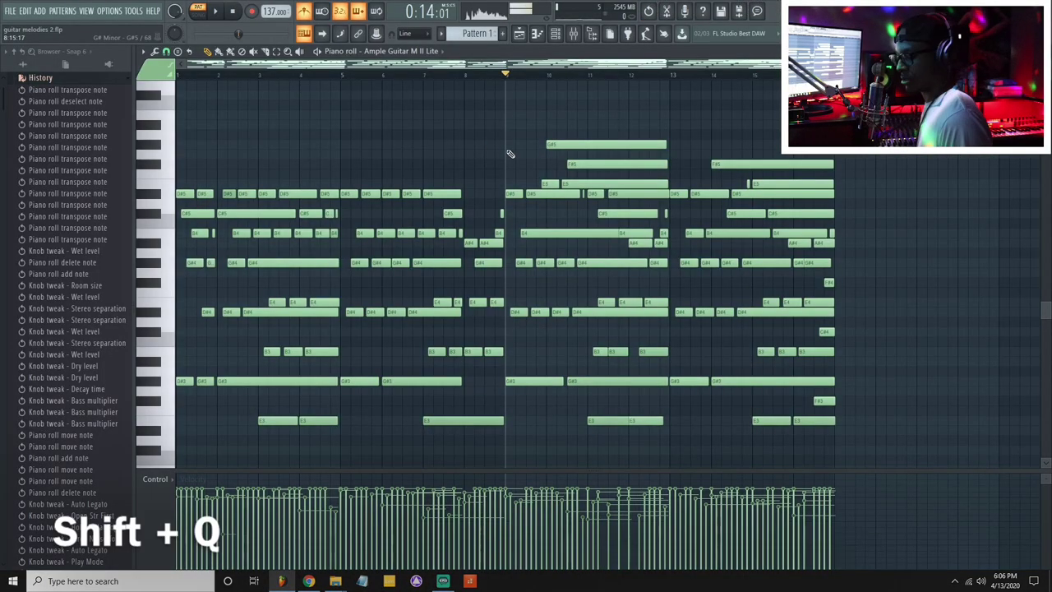
# - Select all the quantized notes, shorten them together by a small amount, and clear the selection
pyautogui.hotkey('ctrl', 'a')
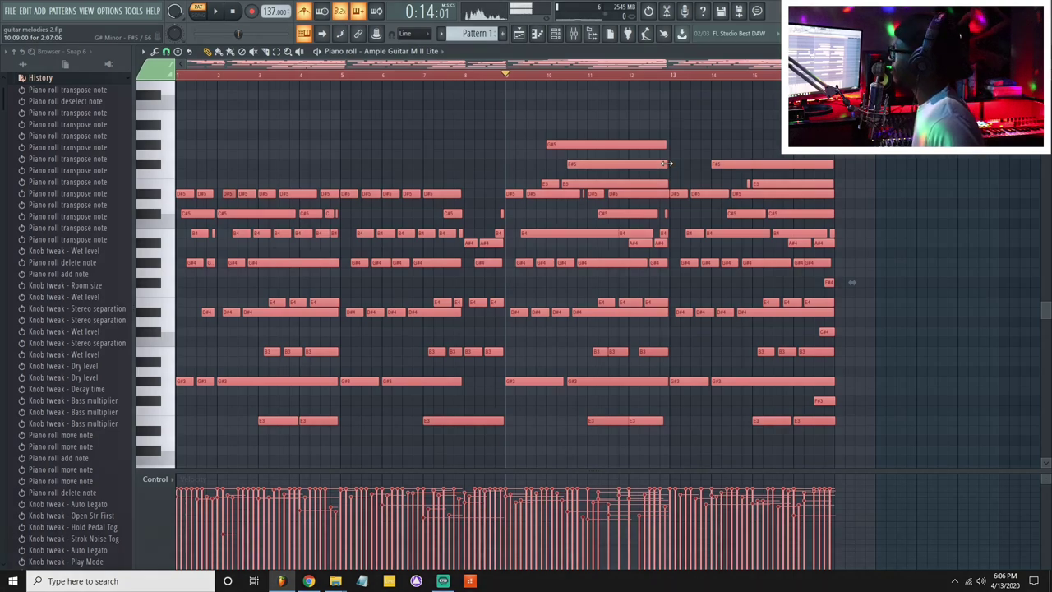
pyautogui.moveTo(666, 164); pyautogui.dragTo(663, 164)
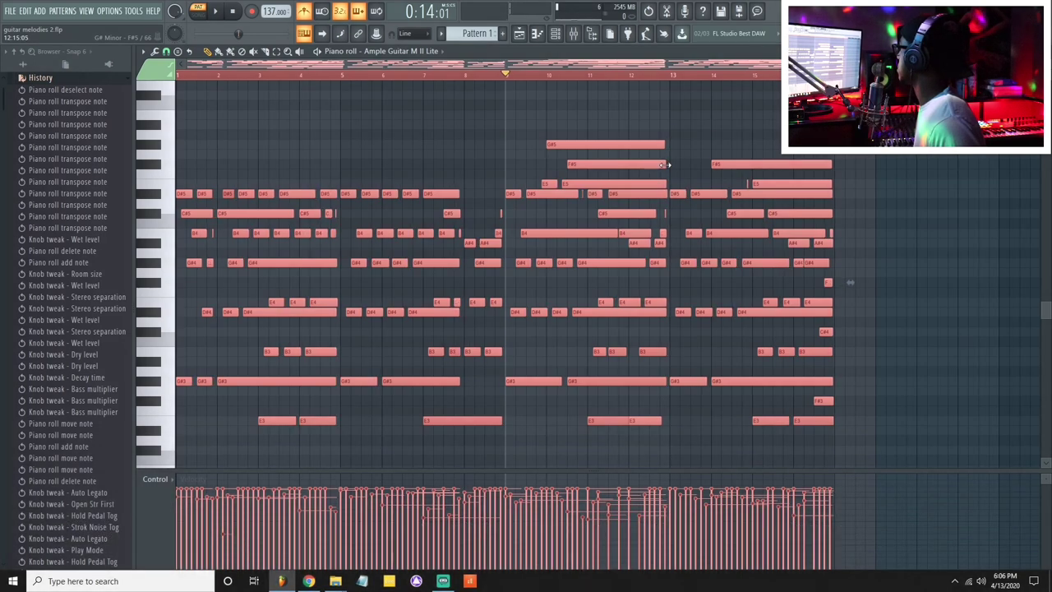
pyautogui.rightClick(575, 102)
# - Play the quantized pattern from bar 9, restart it from there once, and follow the notes in the piano roll
pyautogui.moveTo(498, 70); pyautogui.dragTo(505, 74)
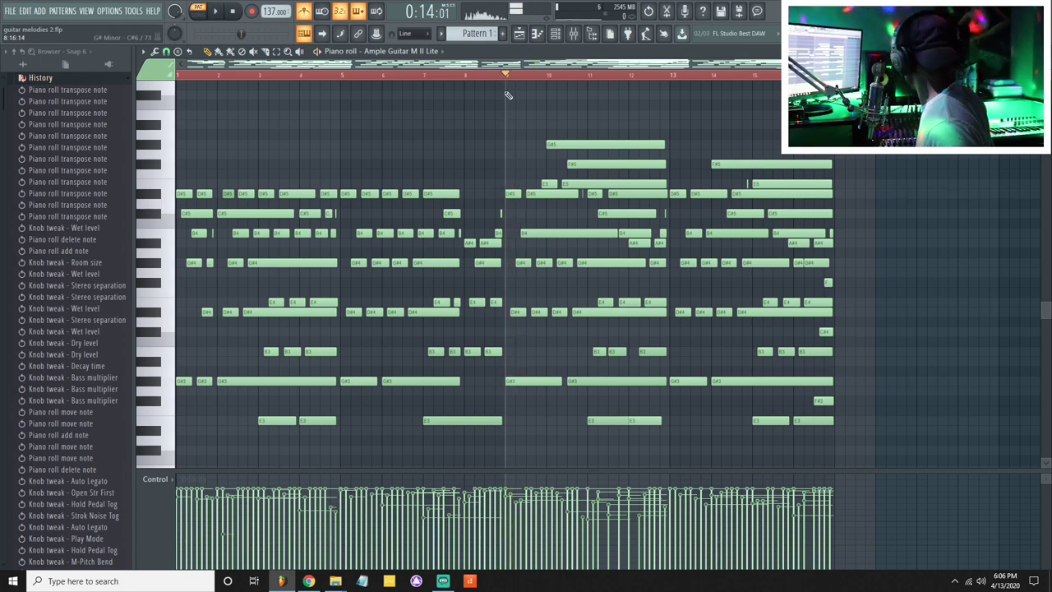
pyautogui.press('space')
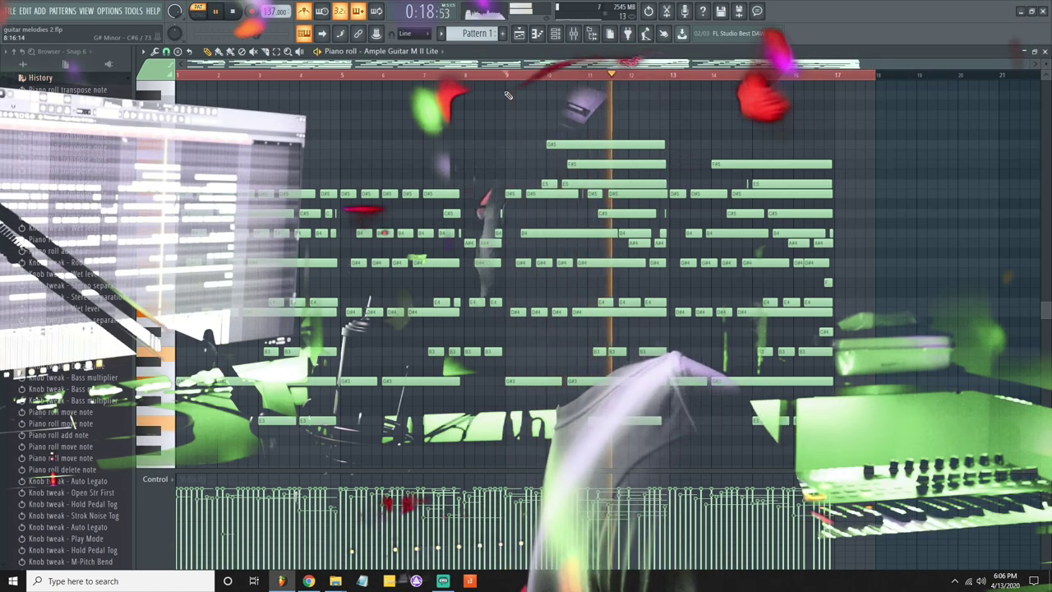
pyautogui.click(510, 76)
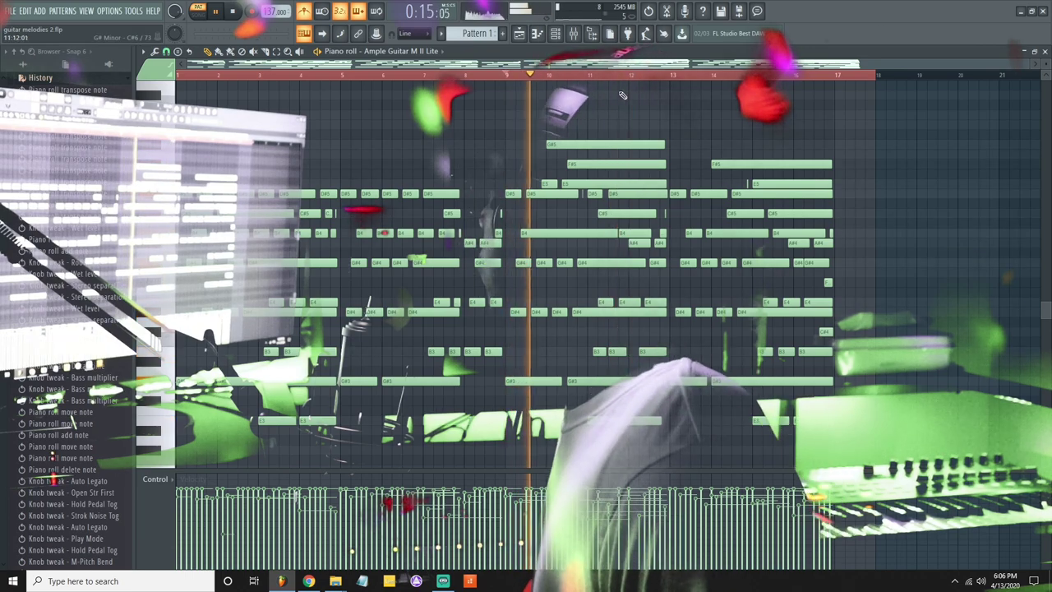
pyautogui.scroll(3, 640, 79)
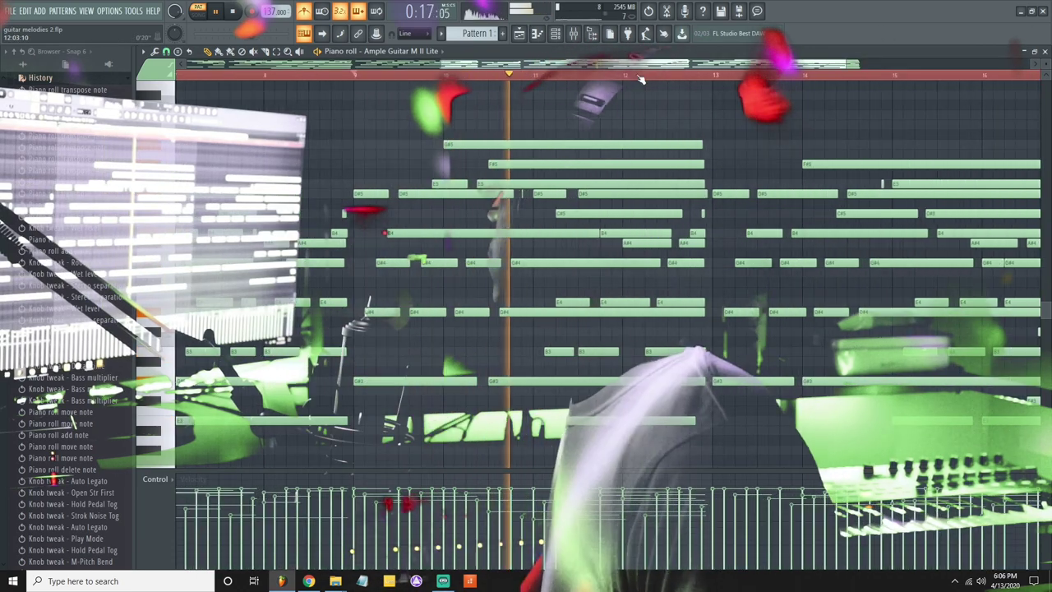
# - During playback, lengthen the short D#5 and C#5 notes closing bars 10 and 12, and delete the short E5 note closing bar 14
pyautogui.press('space')
pyautogui.press('space')
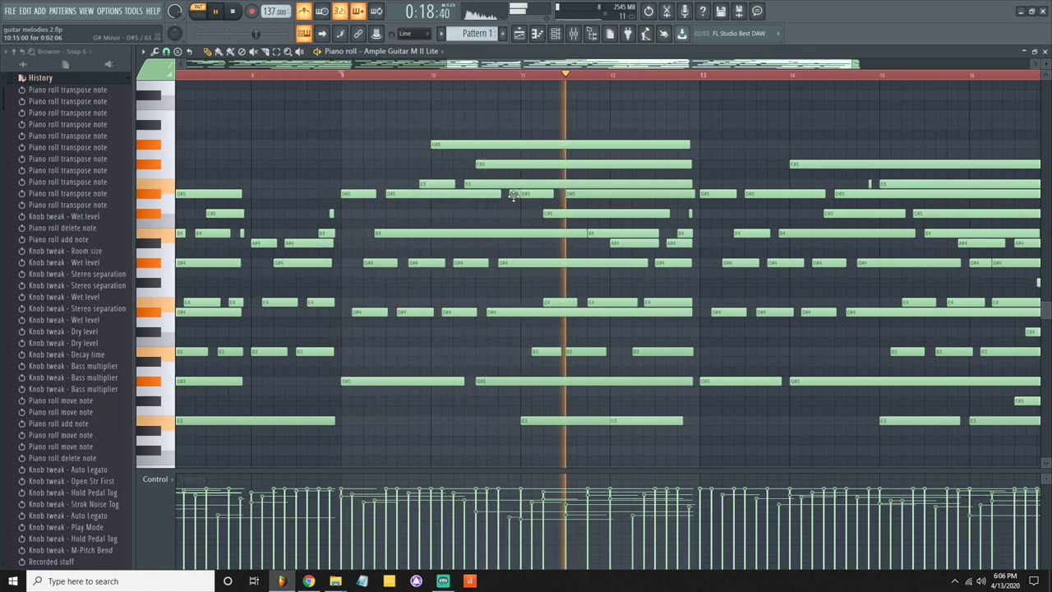
pyautogui.hotkey('shift', 'q')
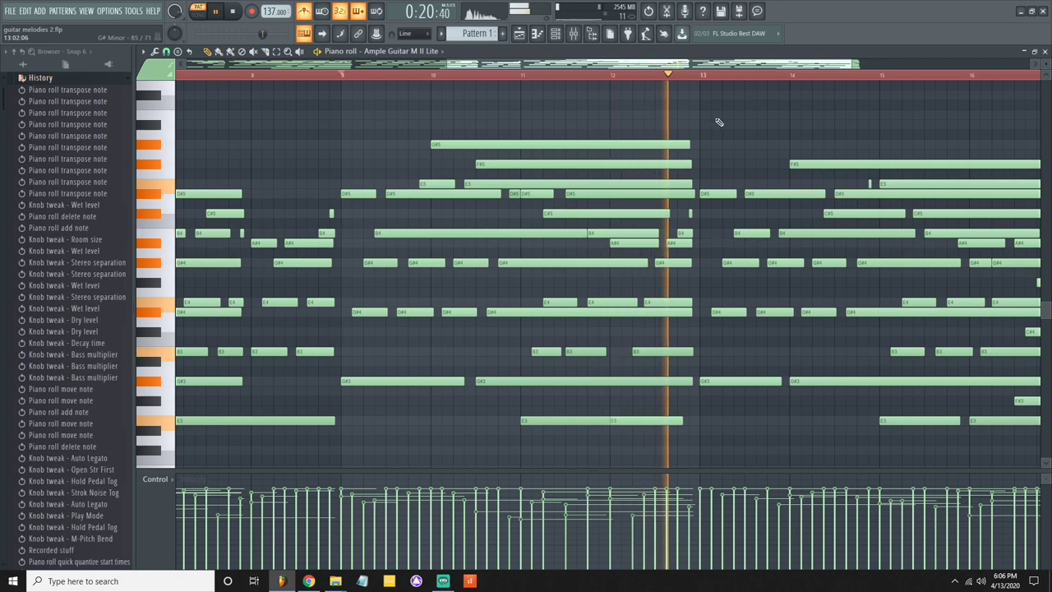
pyautogui.click(690, 216)
pyautogui.moveTo(691, 214); pyautogui.dragTo(703, 213)
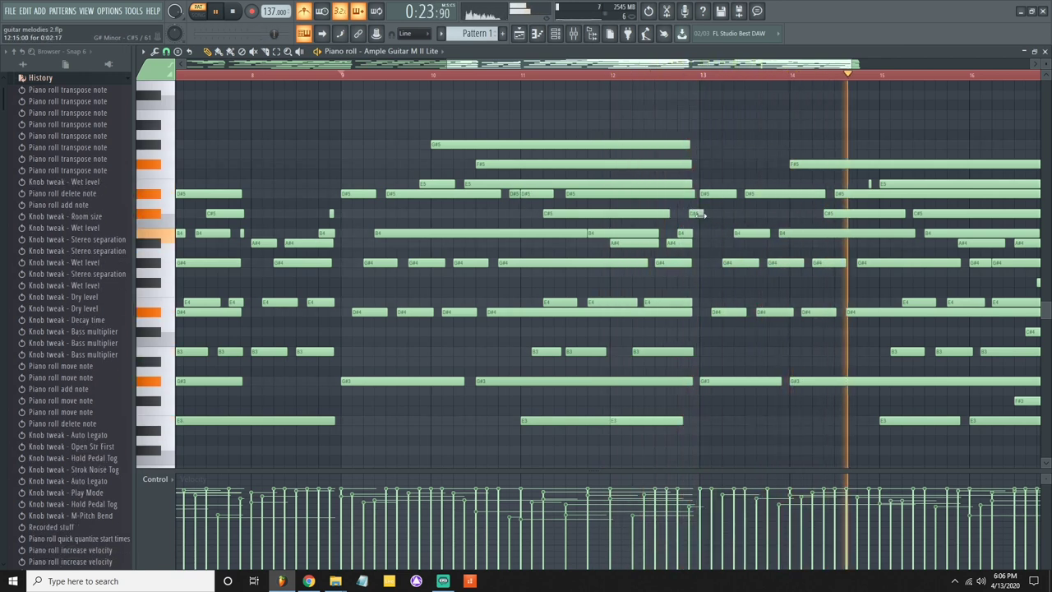
pyautogui.rightClick(870, 185)
pyautogui.scroll(-3, 838, 76)
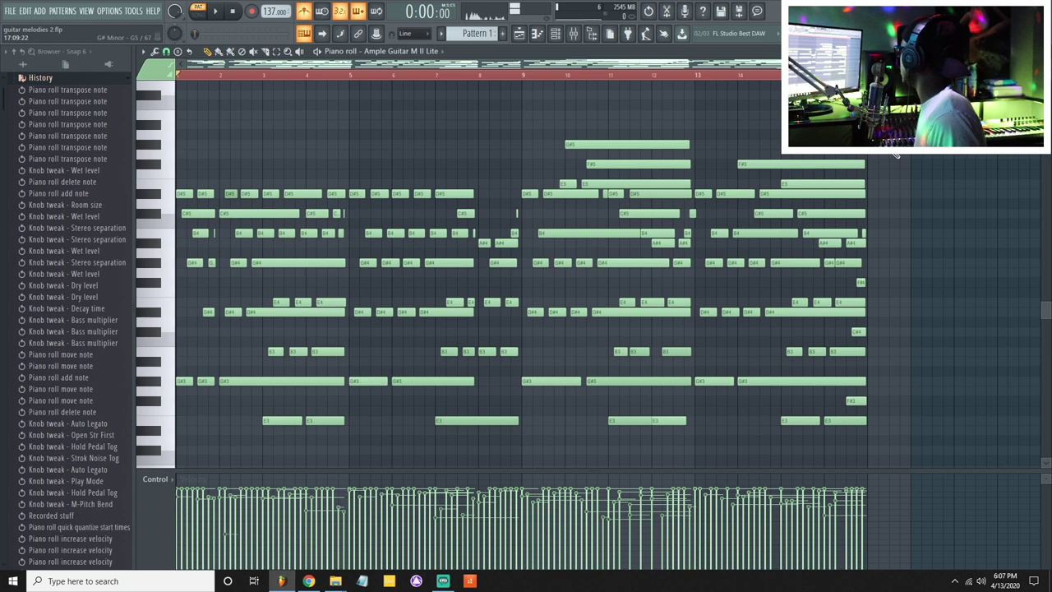
# - Add a test C6 note at the start of bar 10, try slicing it partway along, and delete it
pyautogui.scroll(3, 657, 164)
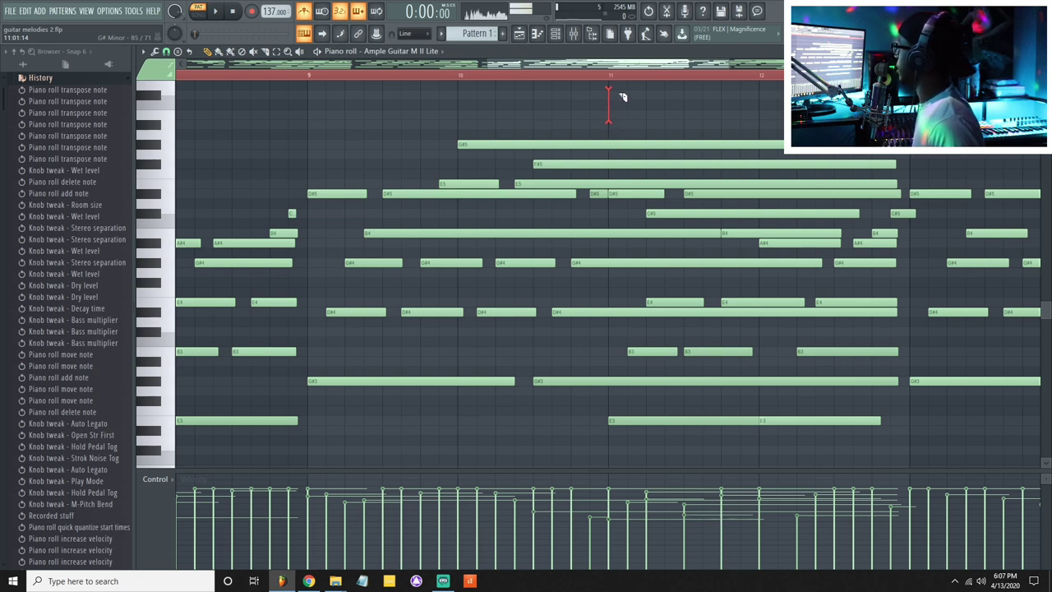
pyautogui.click(461, 105)
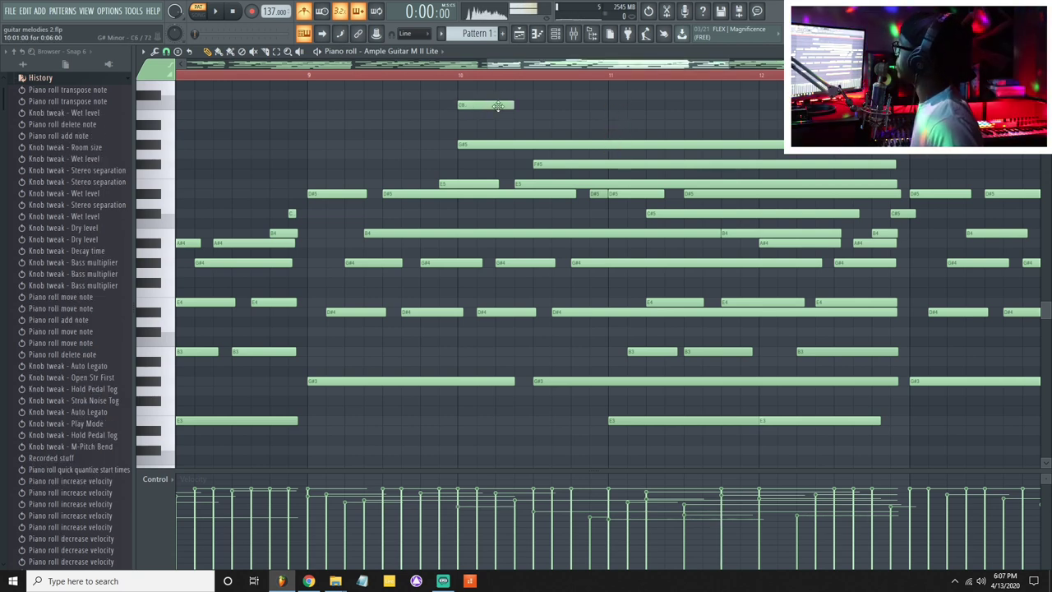
pyautogui.scroll(2, 503, 111)
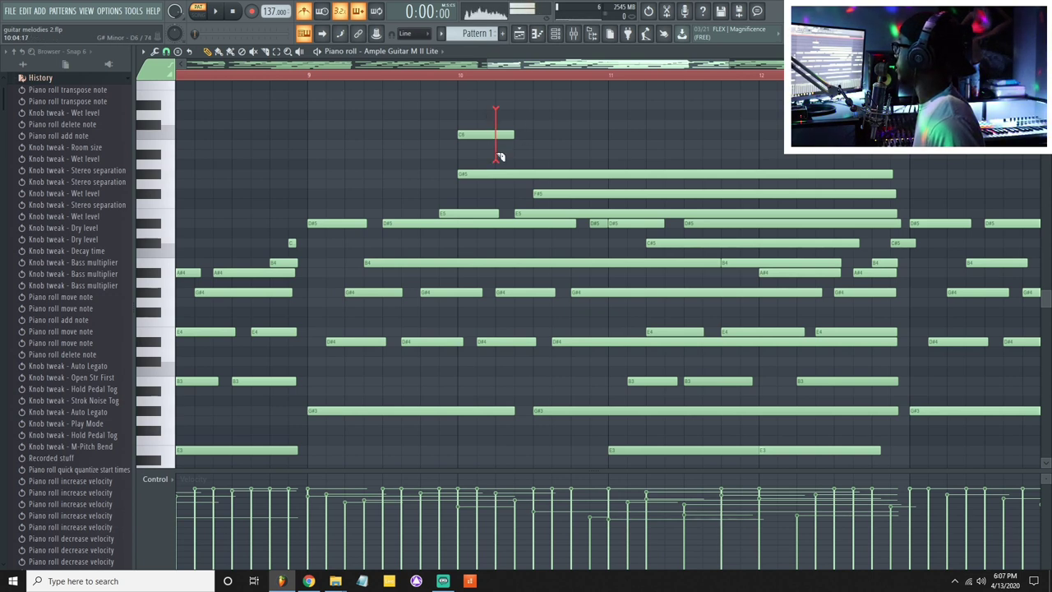
pyautogui.moveTo(500, 156); pyautogui.dragTo(498, 133)
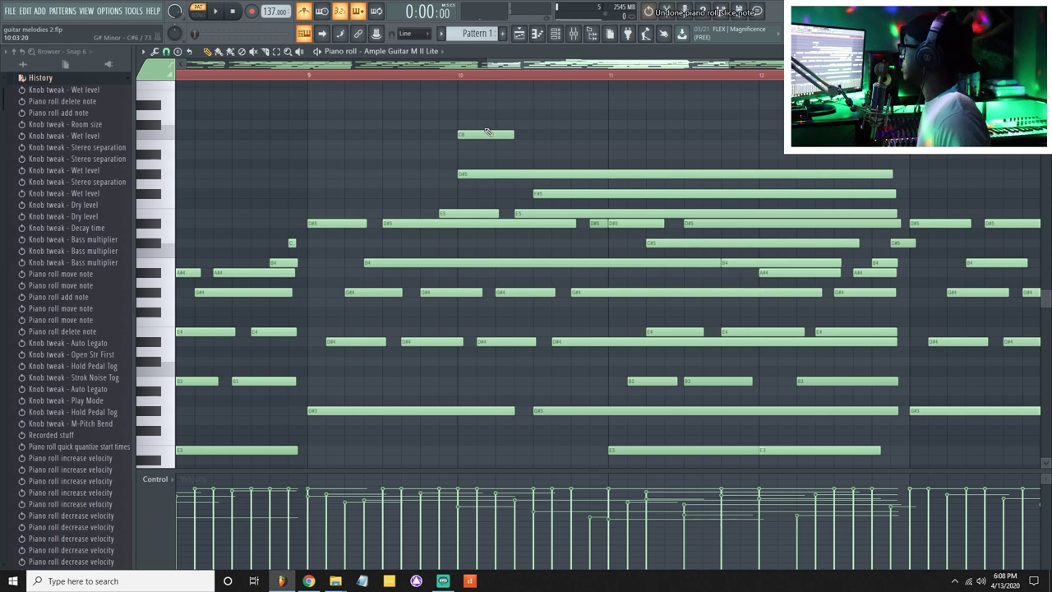
pyautogui.moveTo(511, 134); pyautogui.dragTo(530, 134)
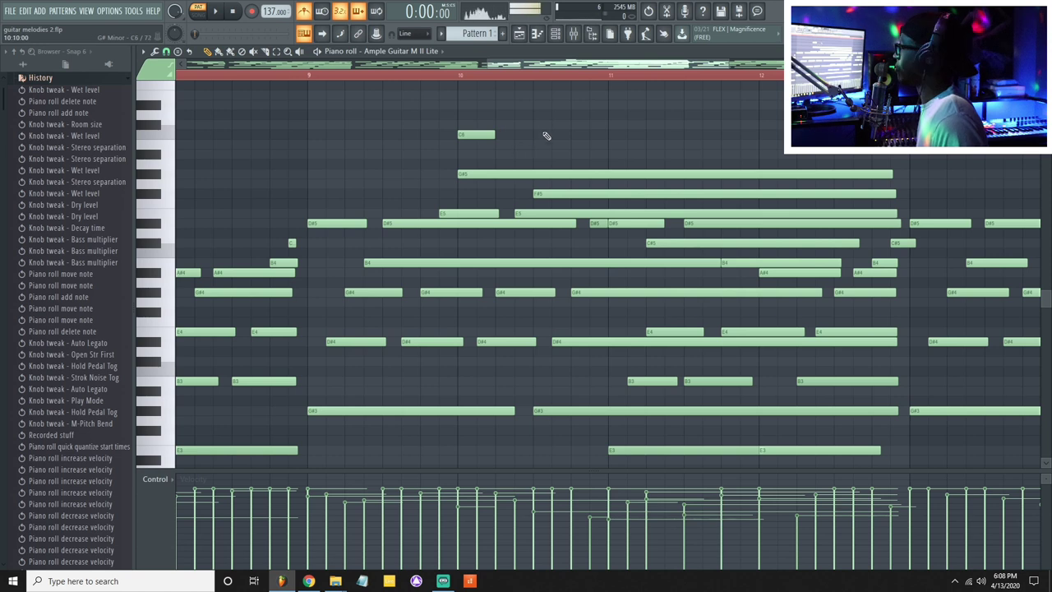
pyautogui.rightClick(485, 135)
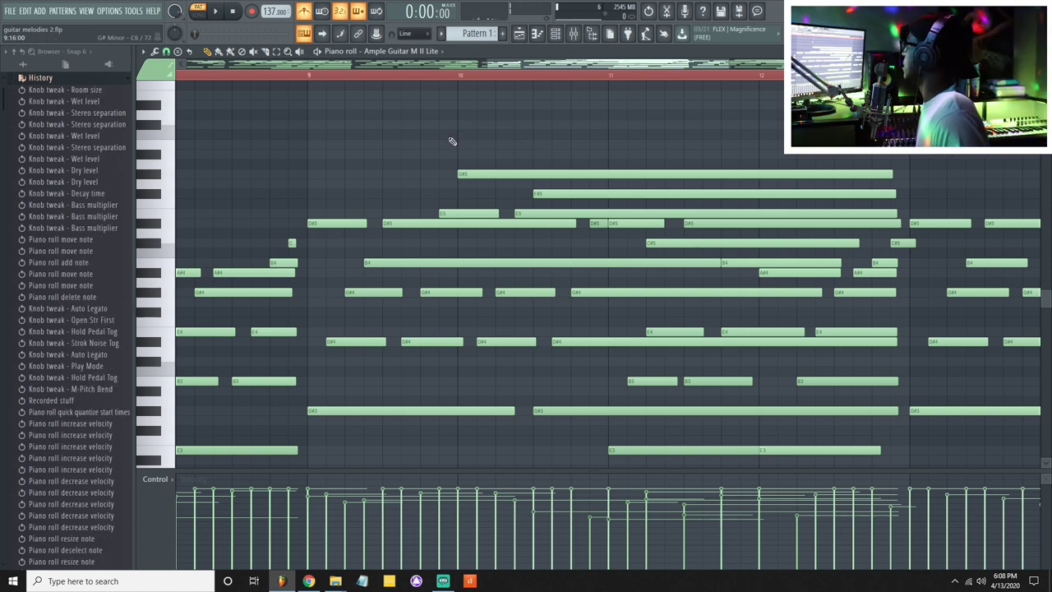
# - Add a longer test C6 note at bar 10, slice it into five short pieces, and delete them all
pyautogui.moveTo(463, 135); pyautogui.dragTo(504, 136)
pyautogui.click(542, 136)
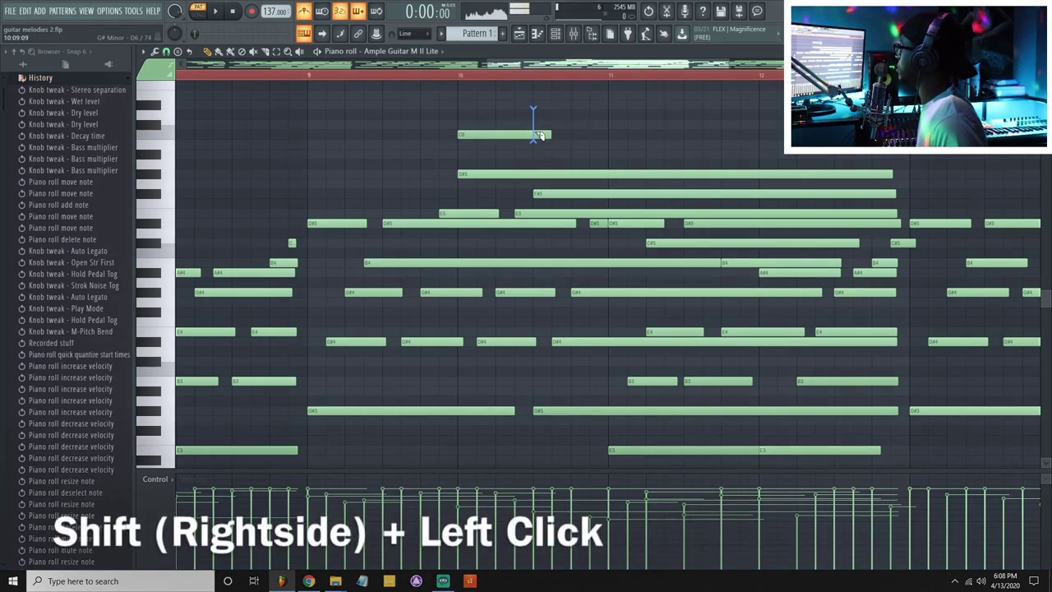
pyautogui.keyDown('shift'); pyautogui.click(535, 133); pyautogui.keyUp('shift')
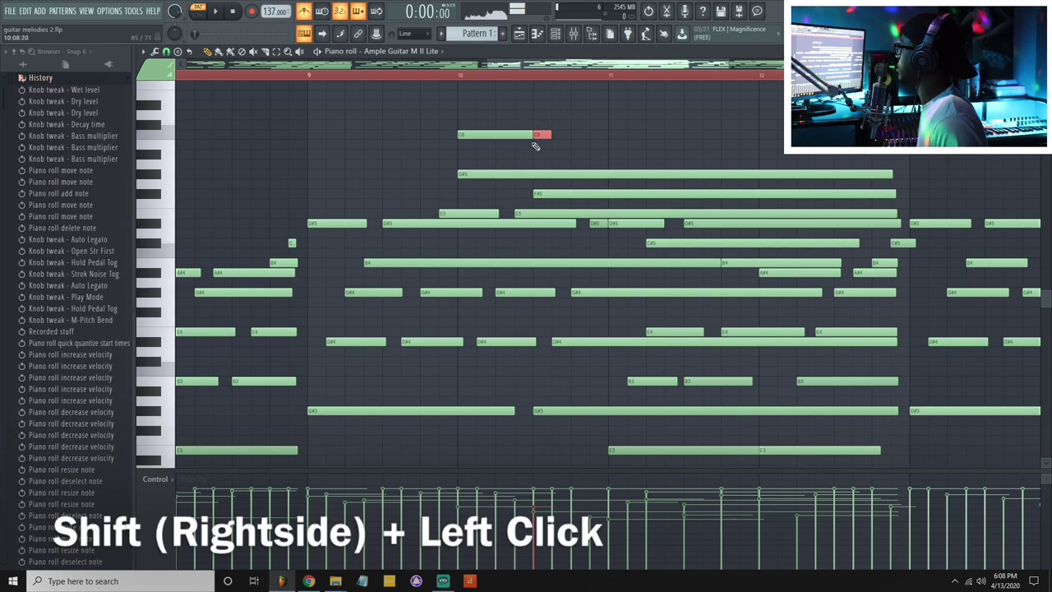
pyautogui.moveTo(496, 97); pyautogui.dragTo(478, 167)
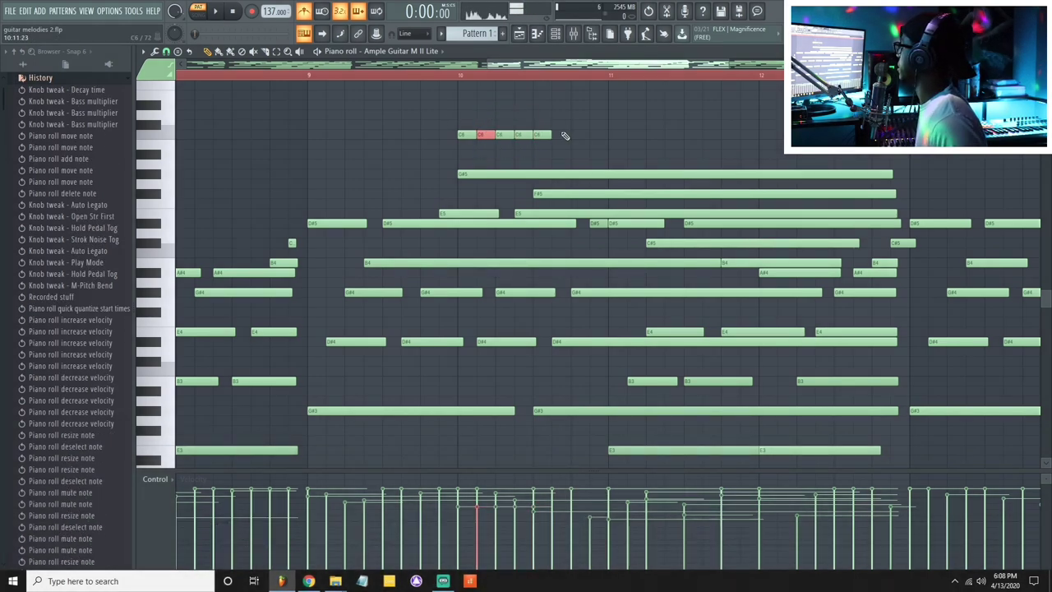
pyautogui.moveTo(570, 132); pyautogui.dragTo(435, 134)
pyautogui.press('Delete')
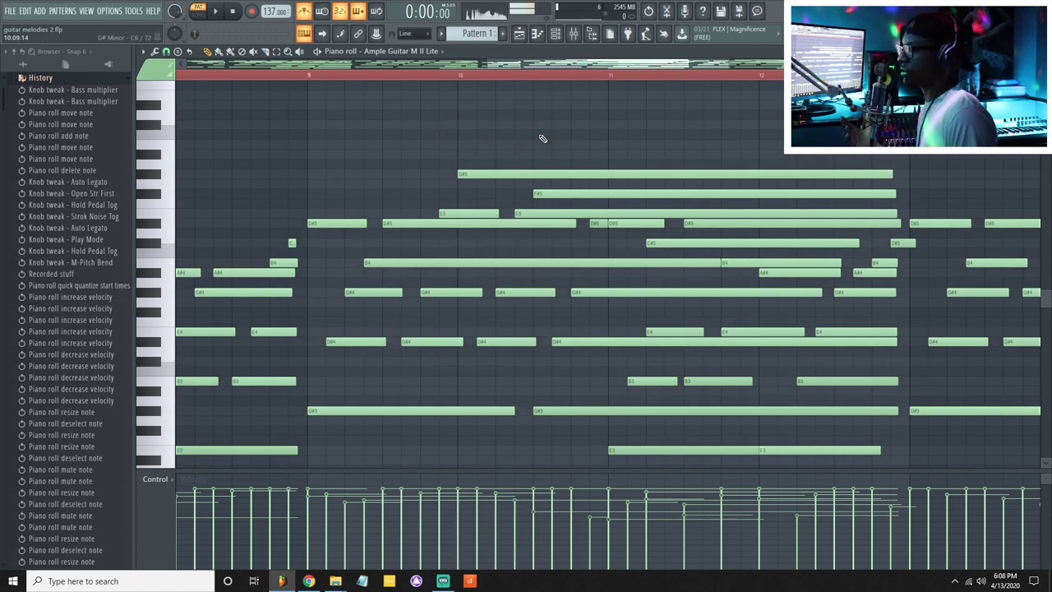
# - Place a D6 note at bar 10, try slicing off its end, and remove the test note
pyautogui.click(464, 115)
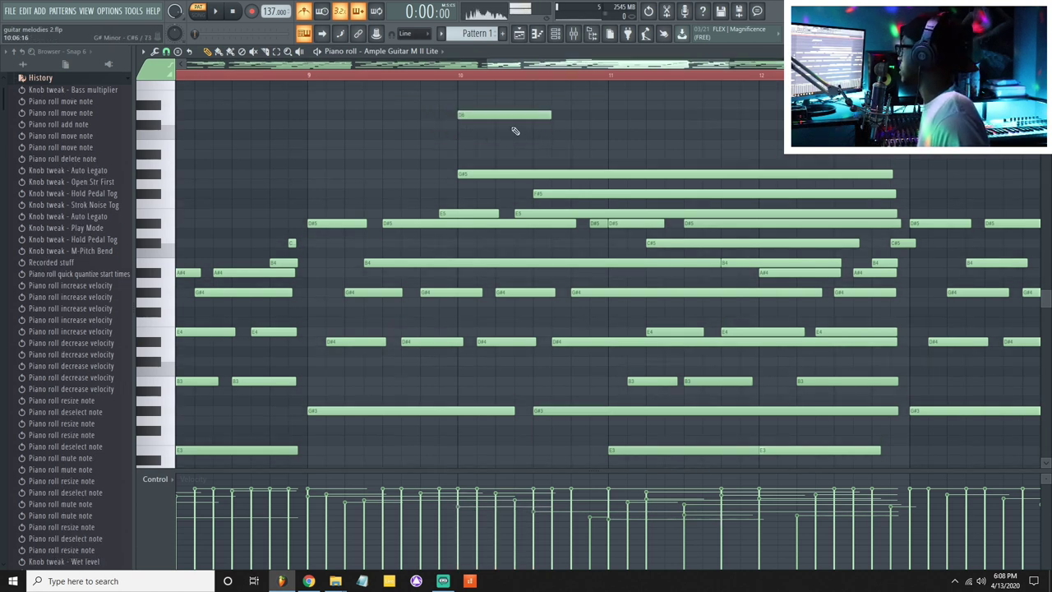
pyautogui.moveTo(513, 115); pyautogui.dragTo(535, 160)
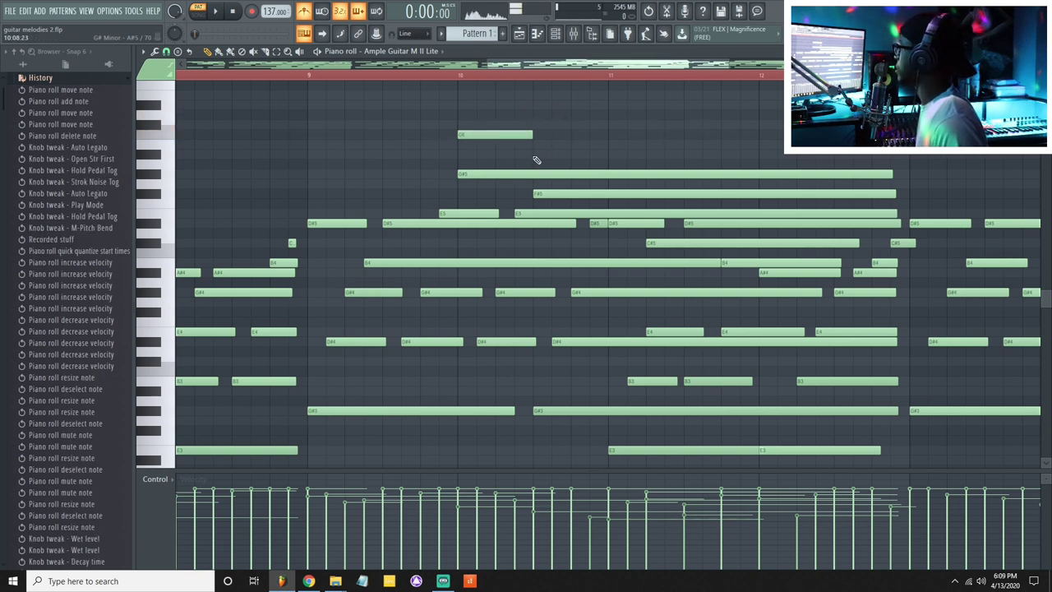
pyautogui.rightClick(527, 134)
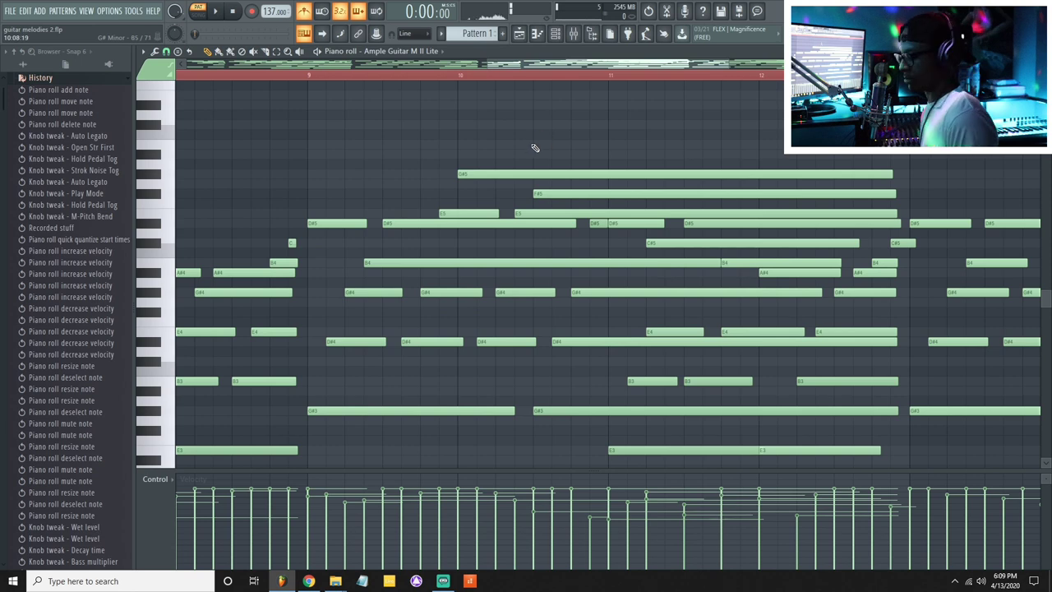
# - Shorten the long G#3 note that starts at bar 2 so it ends just before bar 3
pyautogui.scroll(-3, 560, 77)
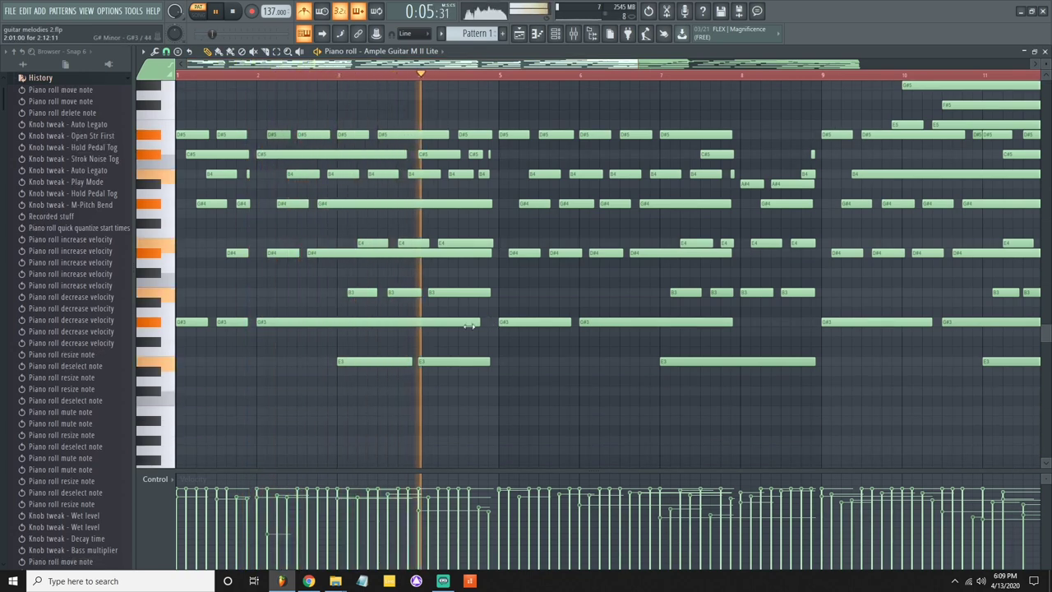
pyautogui.moveTo(490, 321); pyautogui.dragTo(338, 322)
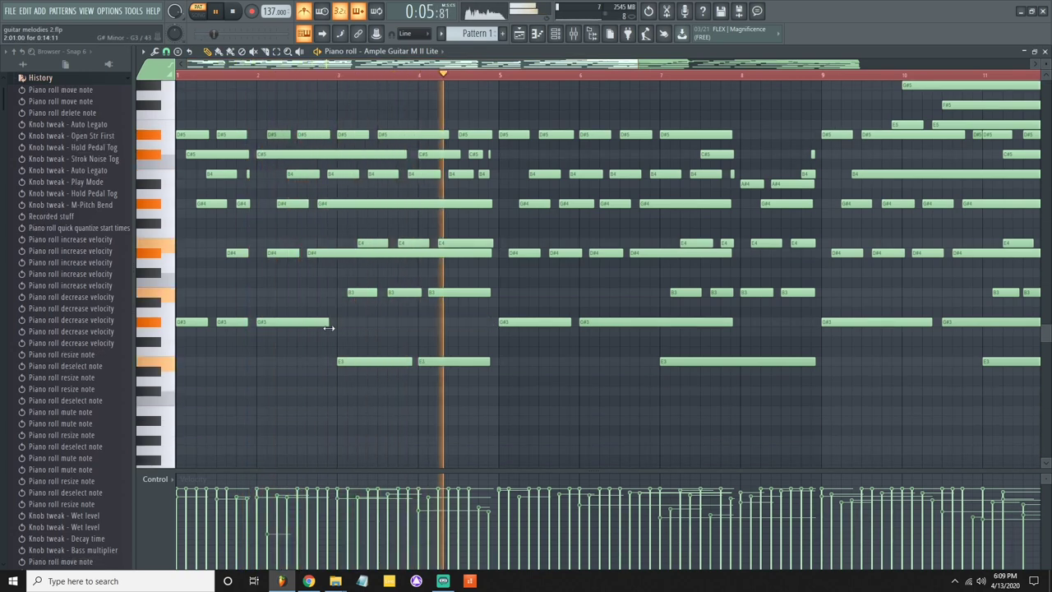
# - Delete the second short G#3 note in bar 1, extend the first one across most of the bar, and replay the melody
pyautogui.rightClick(217, 324)
pyautogui.moveTo(206, 322); pyautogui.dragTo(246, 322)
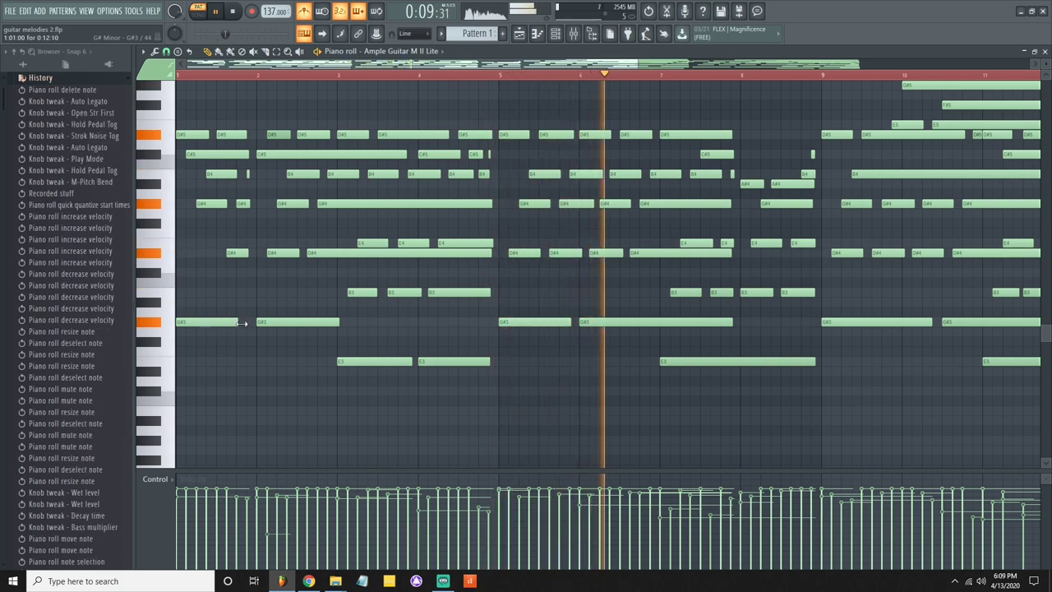
pyautogui.press('space')
pyautogui.press('space')
pyautogui.press('space')
pyautogui.press('space')
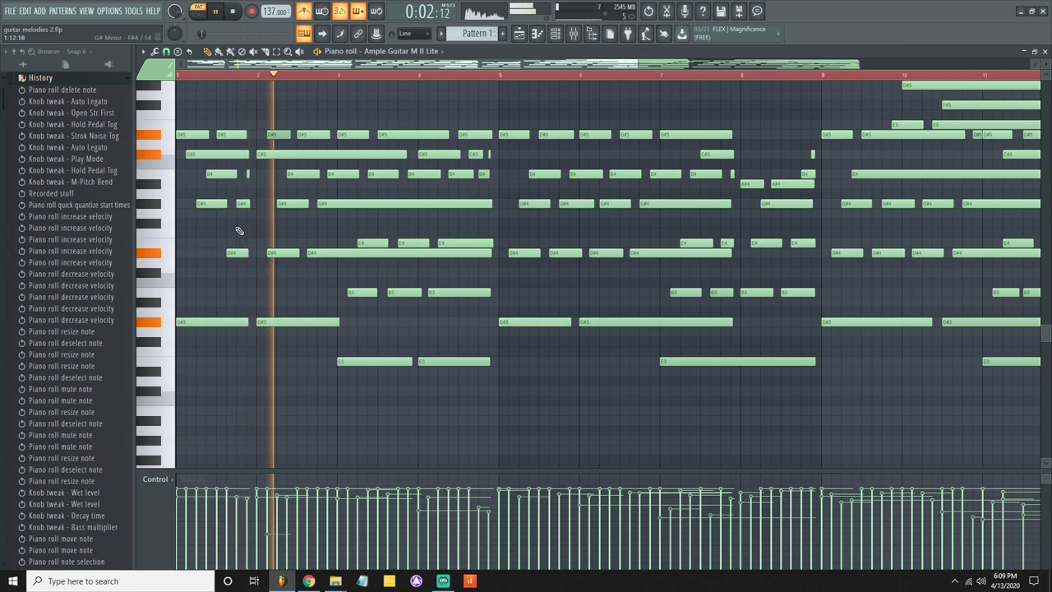
# - Lengthen the D#5, C#5, B4, G#4 and D#4 notes at the end of bar 1 toward or into bar 2, and replay
pyautogui.moveTo(240, 125); pyautogui.dragTo(263, 141)
pyautogui.moveTo(248, 203); pyautogui.dragTo(269, 203)
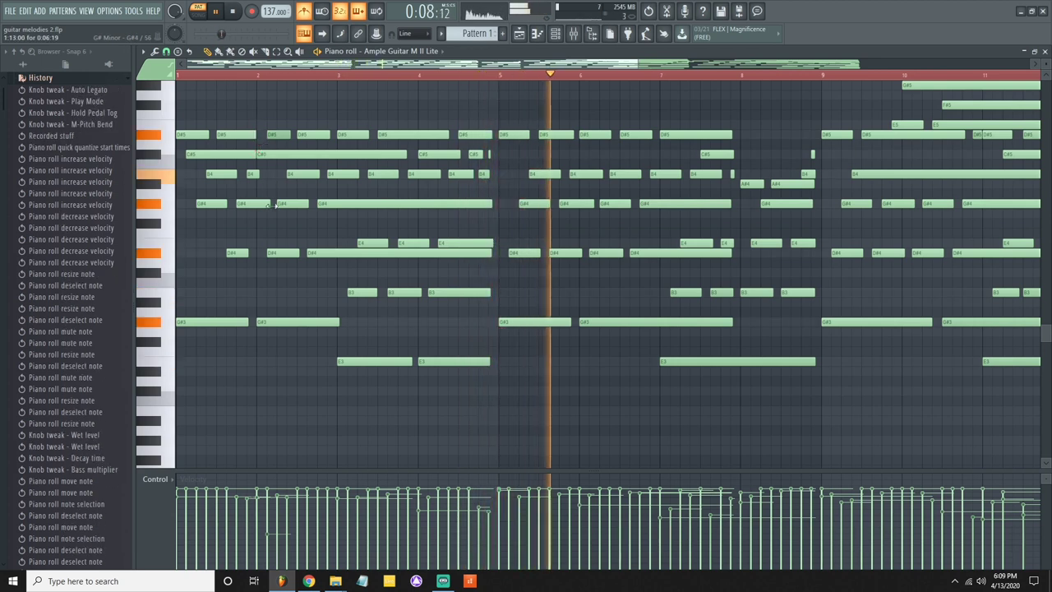
pyautogui.moveTo(247, 254); pyautogui.dragTo(266, 253)
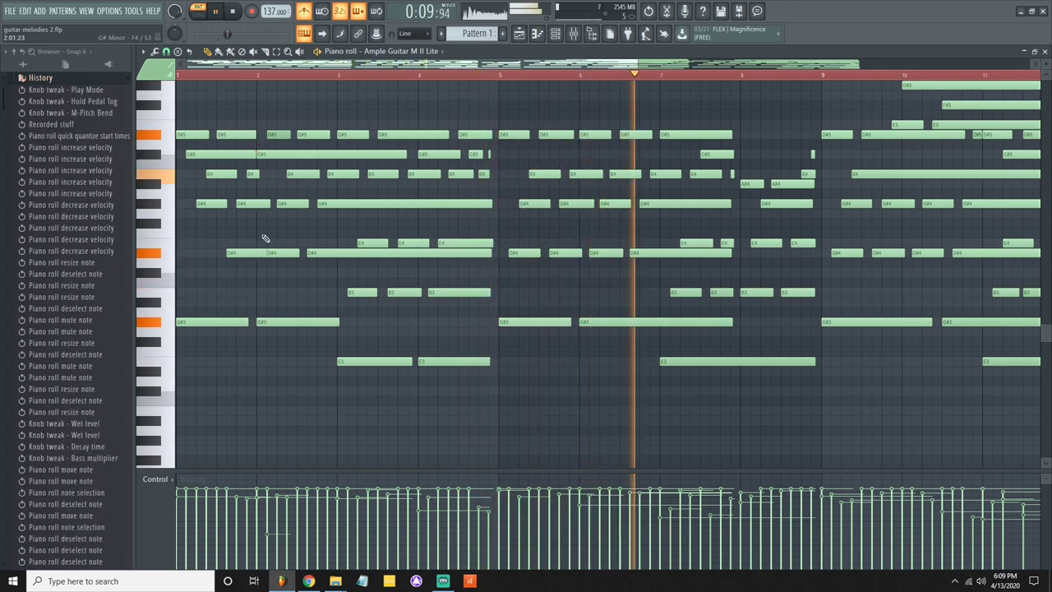
pyautogui.press('space')
pyautogui.press('space')
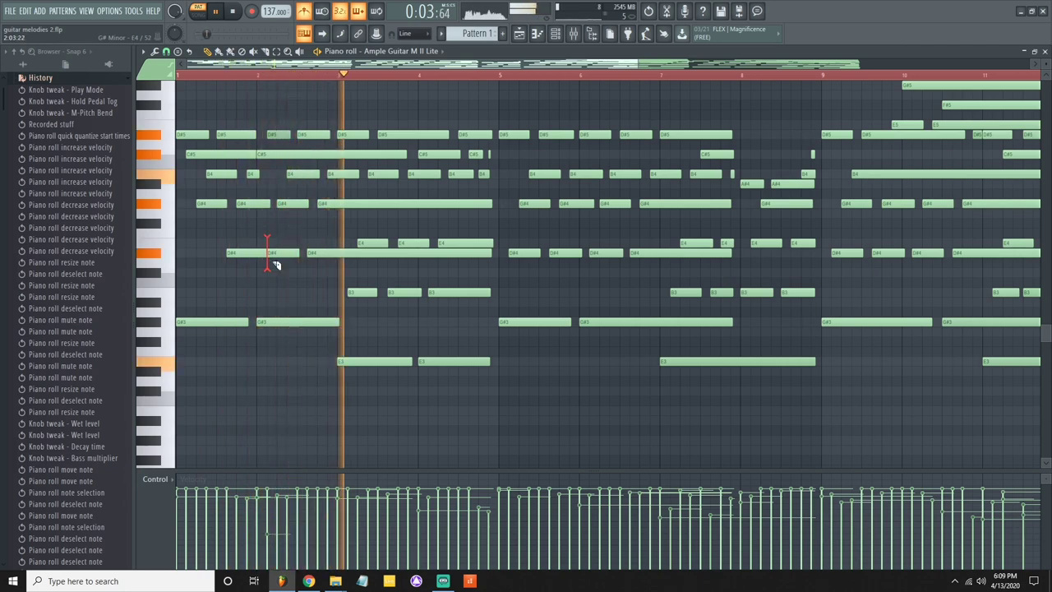
pyautogui.click(268, 254)
pyautogui.scroll(-2, 353, 75)
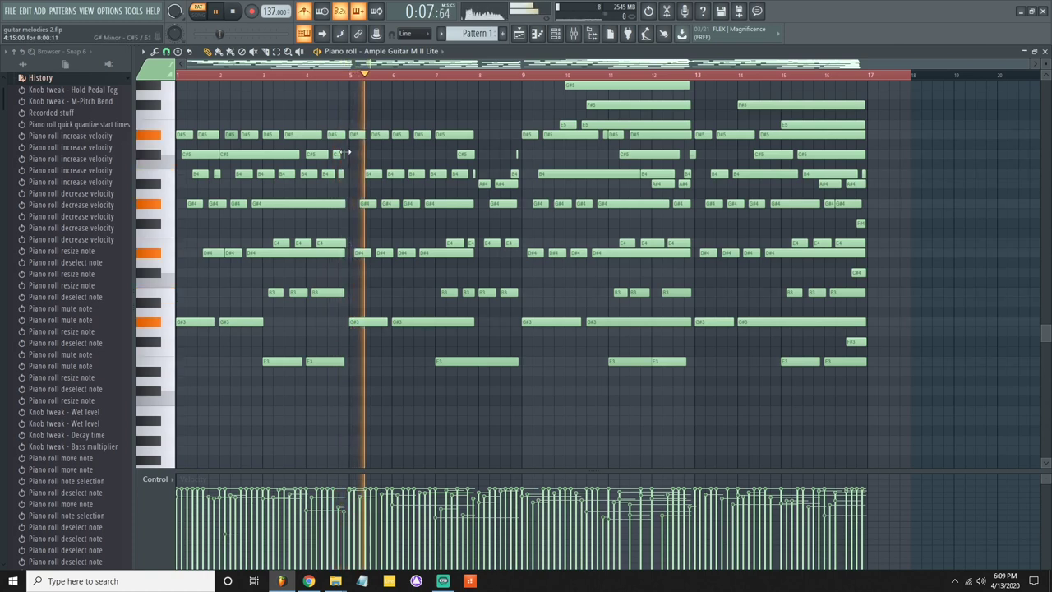
# - Lengthen the tiny C#5 notes just before bars 5 and 9 so they ring past the bar lines, while listening through
pyautogui.moveTo(344, 154); pyautogui.dragTo(352, 154)
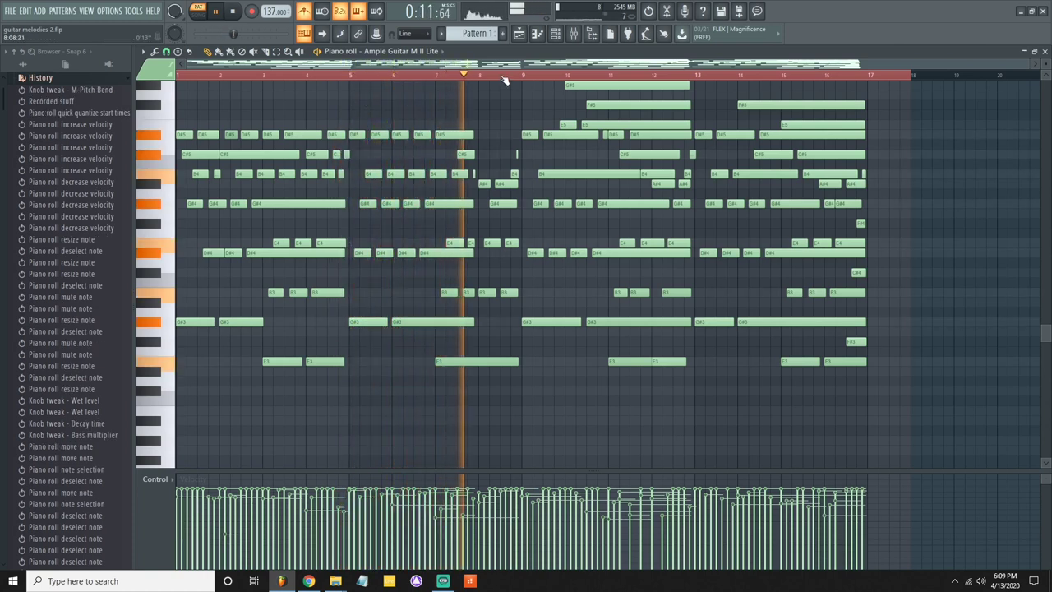
pyautogui.scroll(3, 512, 75)
pyautogui.moveTo(538, 154); pyautogui.dragTo(551, 154)
pyautogui.moveTo(543, 64); pyautogui.dragTo(637, 64)
pyautogui.scroll(2, 592, 139)
pyautogui.scroll(-3, 525, 75)
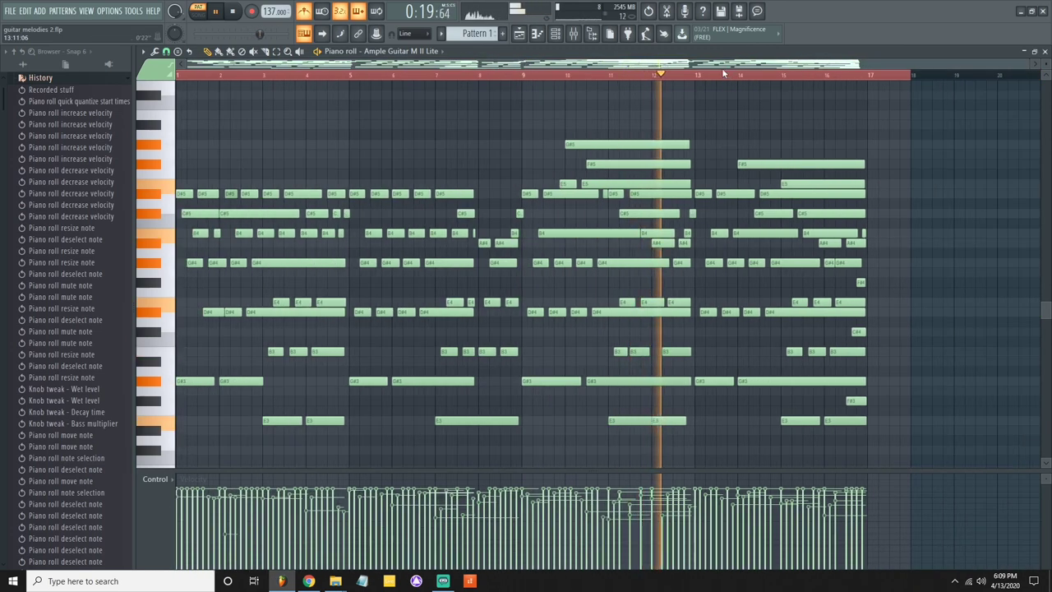
pyautogui.scroll(3, 731, 80)
pyautogui.scroll(-5, 912, 189)
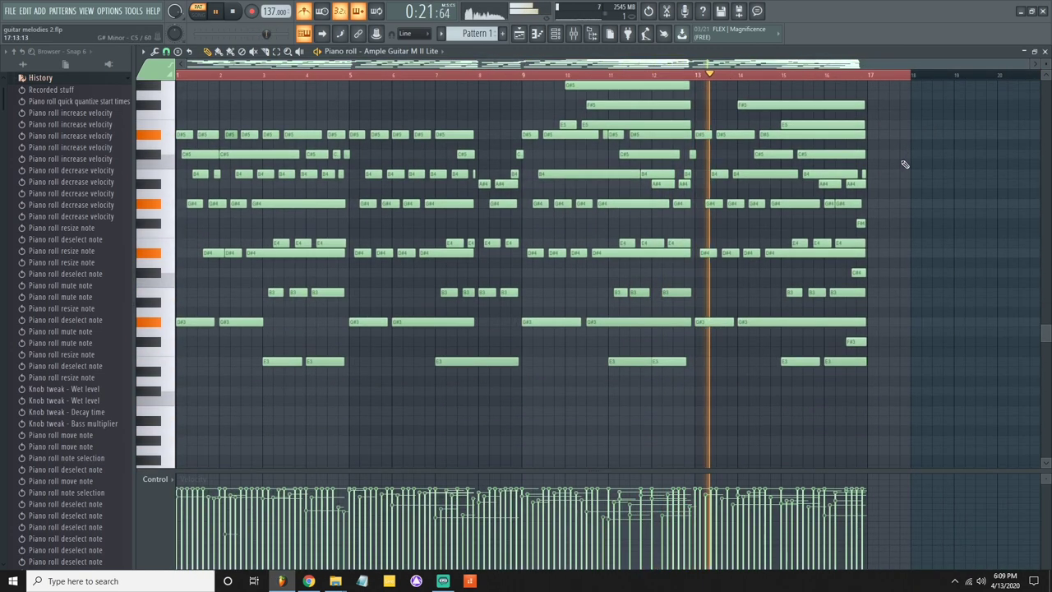
# - Select all notes of the melody and quick-quantize their start times
pyautogui.hotkey('ctrl', 'a')
pyautogui.hotkey('shift', 'q')
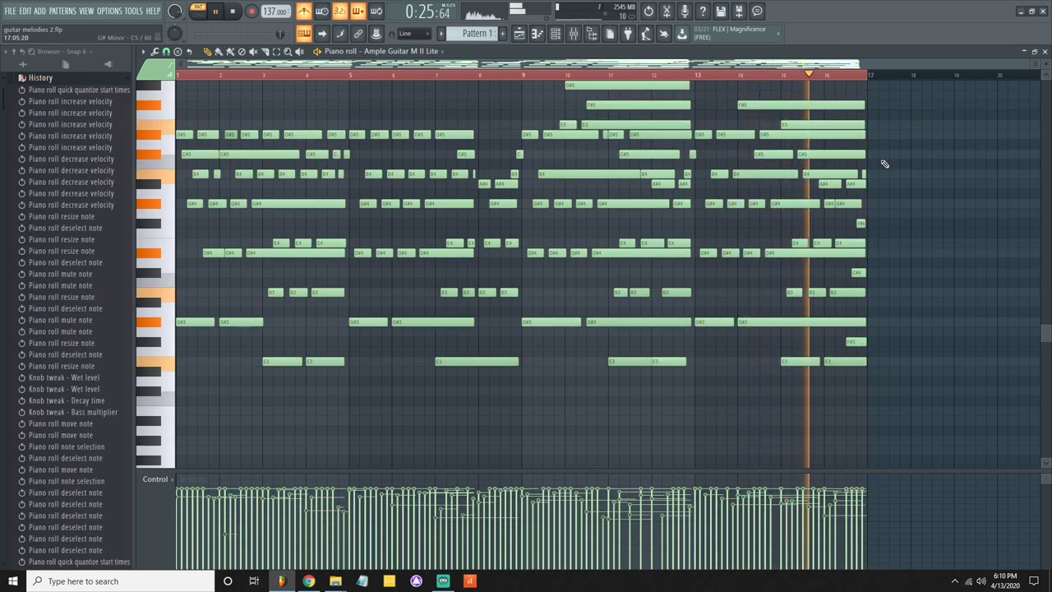
pyautogui.scroll(5, 743, 110)
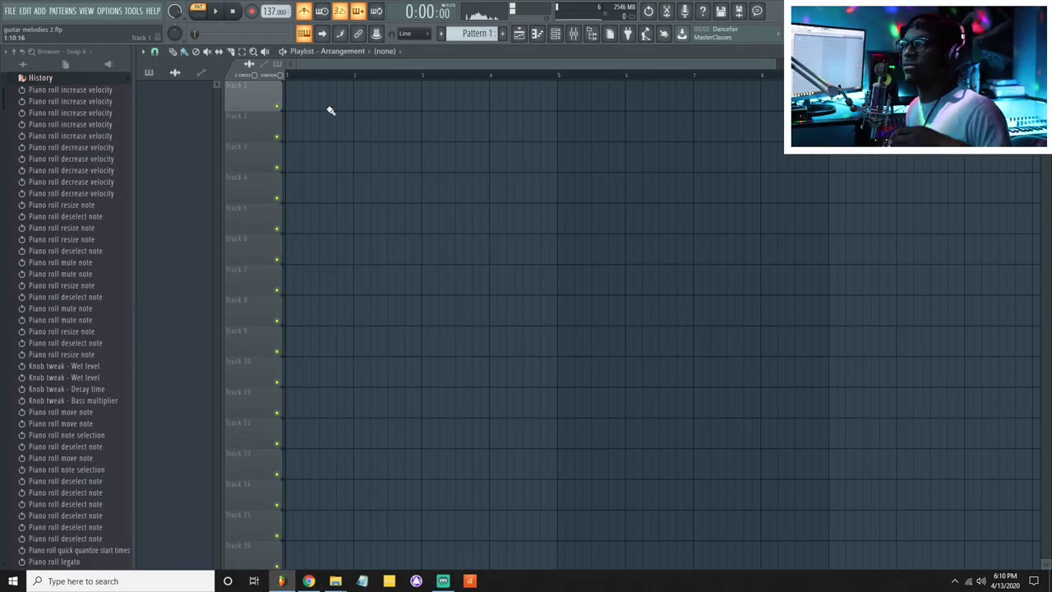
# - Place Pattern 1 at the start of Track 1 in the playlist and check where the clip ends
pyautogui.click(330, 110)
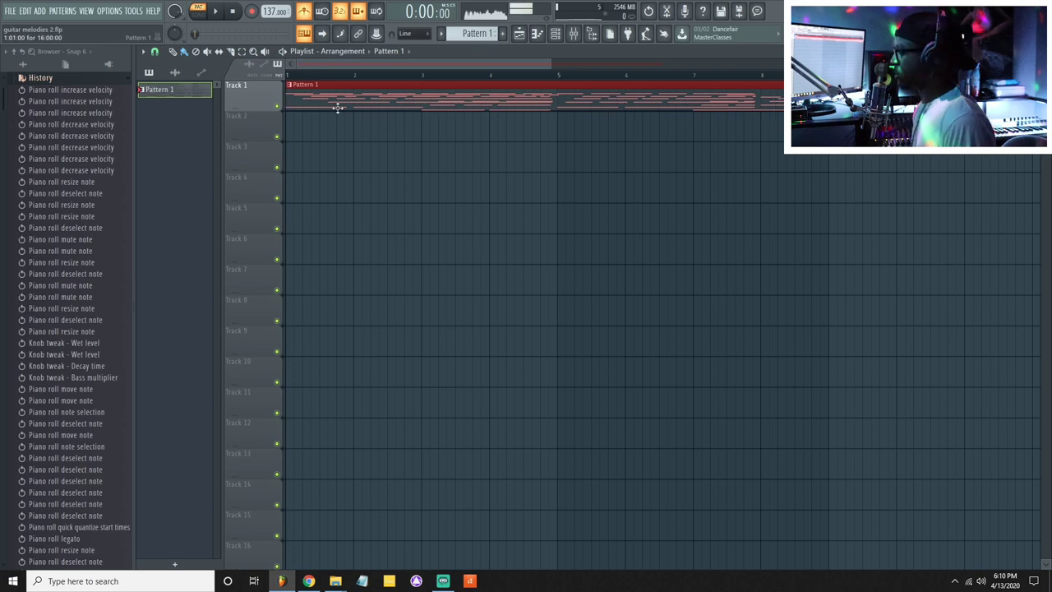
pyautogui.scroll(-3, 403, 74)
pyautogui.click(600, 115)
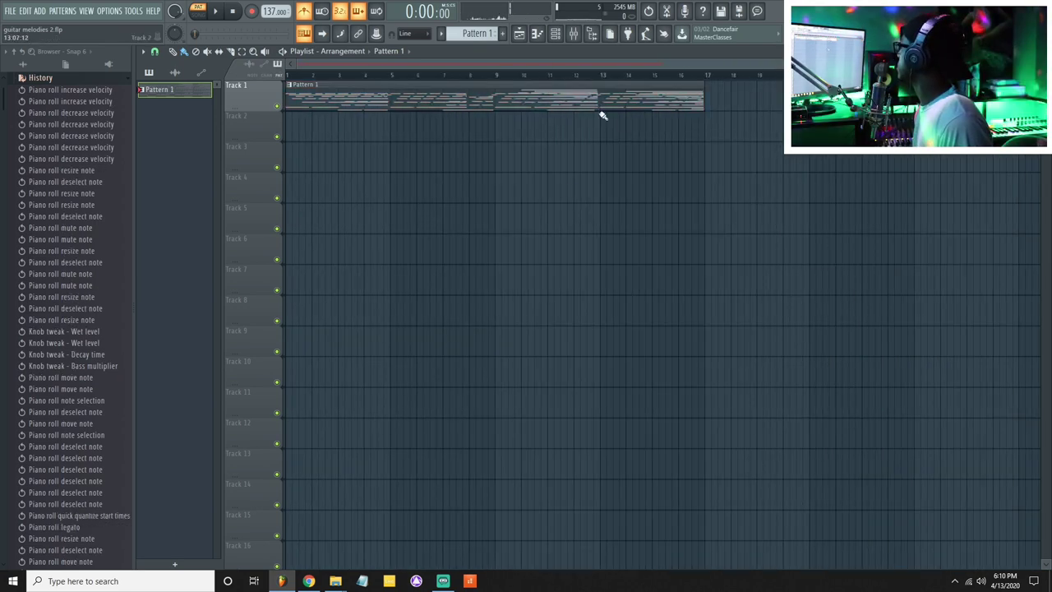
# - Open the notes of the Pattern 1 clip and extend the F#5 note that starts at bar 14 past bar 17
pyautogui.doubleClick(345, 98)
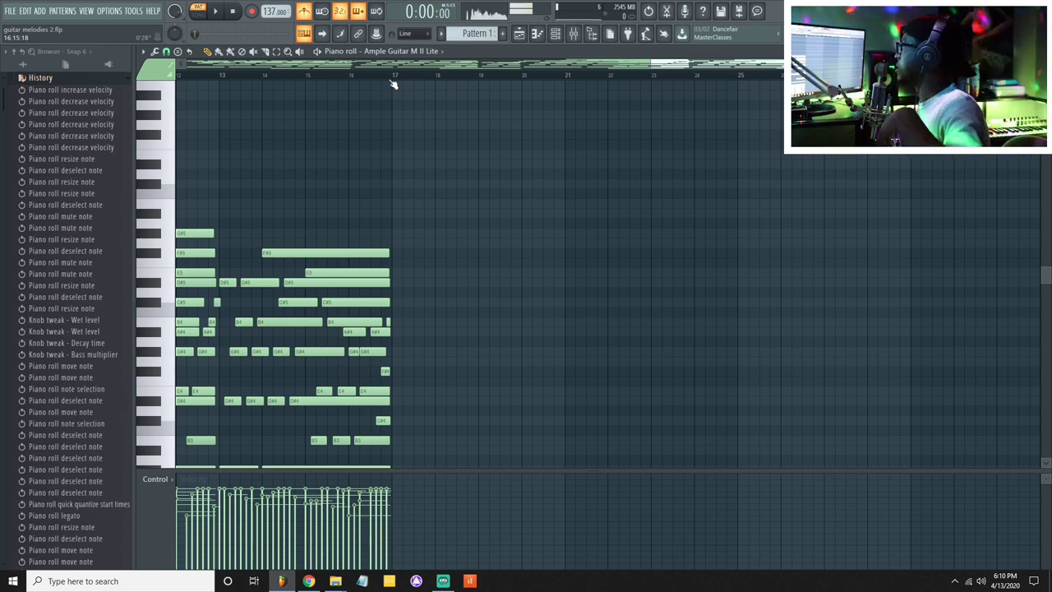
pyautogui.scroll(2, 393, 85)
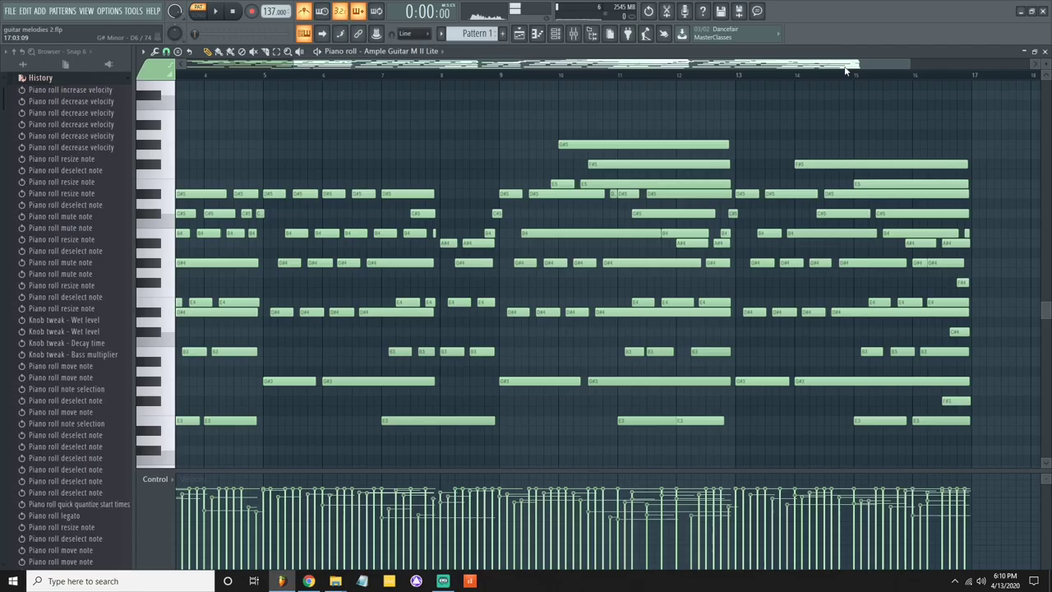
pyautogui.moveTo(844, 66); pyautogui.dragTo(942, 71)
pyautogui.scroll(2, 937, 71)
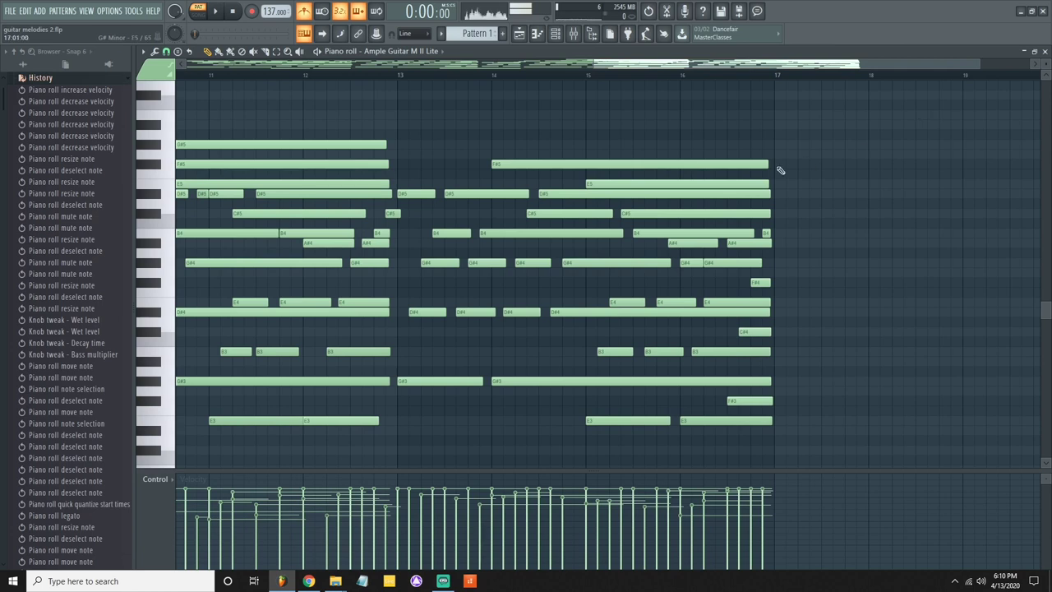
pyautogui.moveTo(773, 166); pyautogui.dragTo(829, 165)
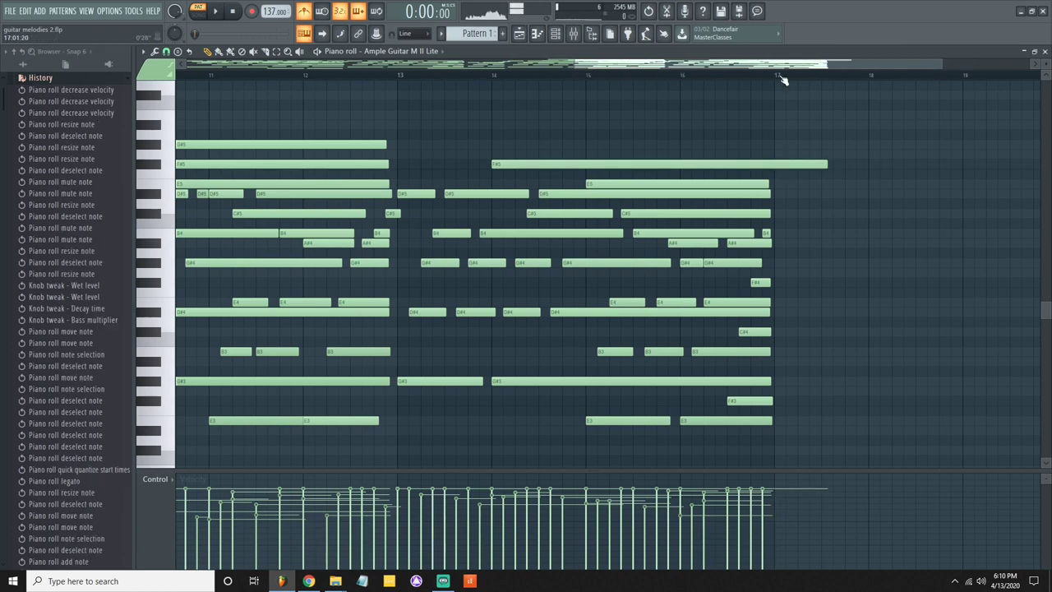
# - Select the remaining notes that end just before bar 17 and lengthen them together past the bar line
pyautogui.hotkey('ctrl', 'a')
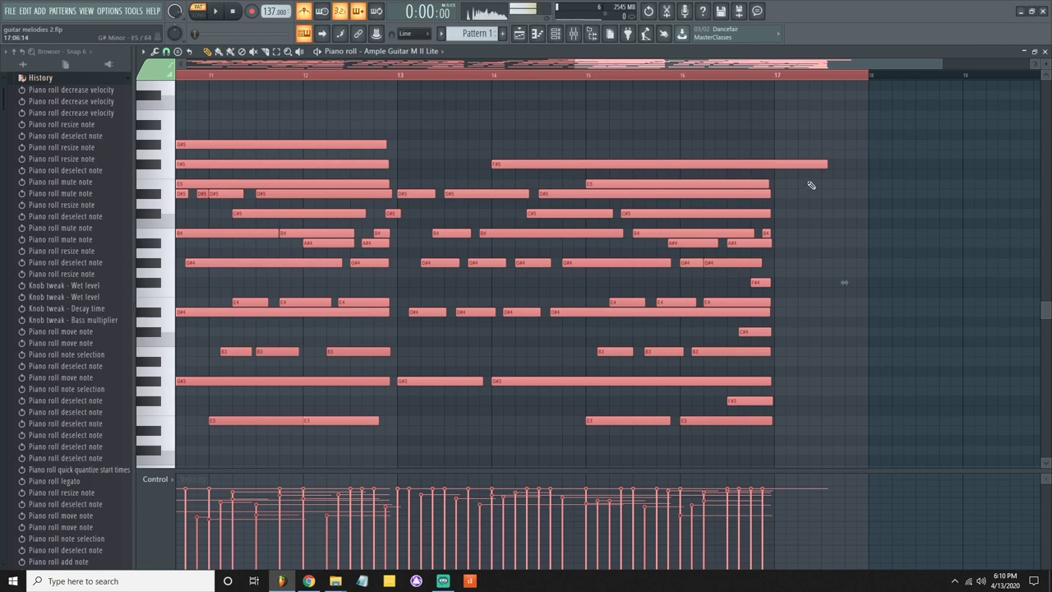
pyautogui.moveTo(820, 169); pyautogui.dragTo(758, 472)
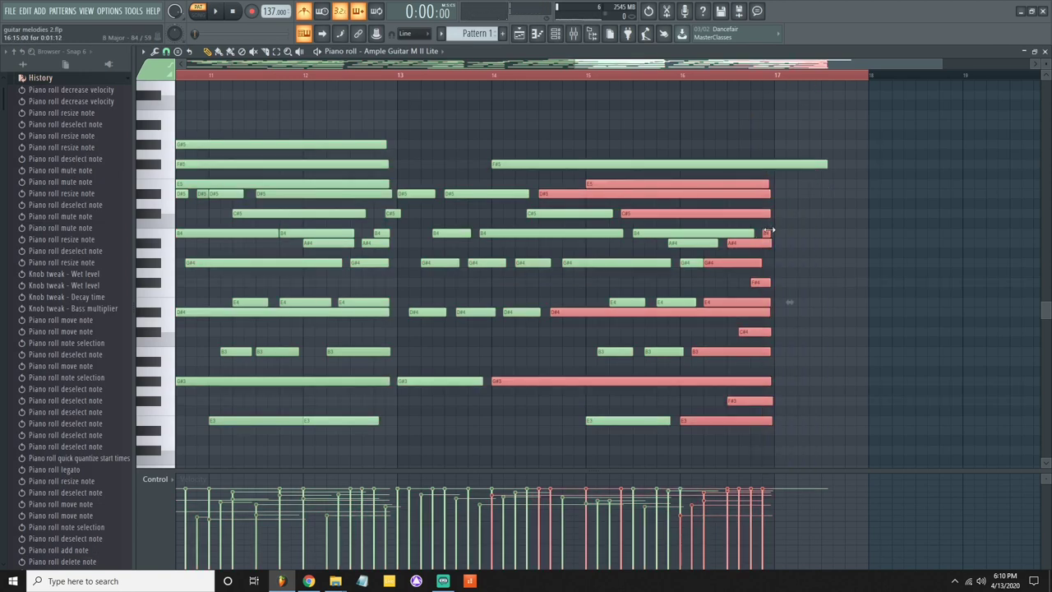
pyautogui.moveTo(769, 233); pyautogui.dragTo(798, 233)
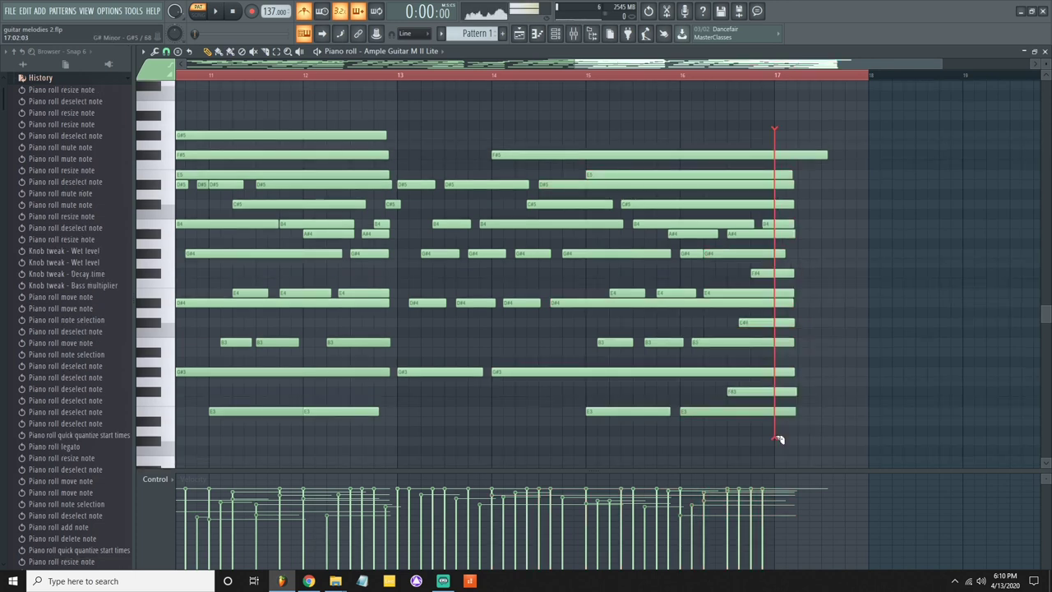
# - Try to slice off the tails of the final notes at the bar 17 line, and undo the cut
pyautogui.moveTo(775, 437); pyautogui.dragTo(776, 382)
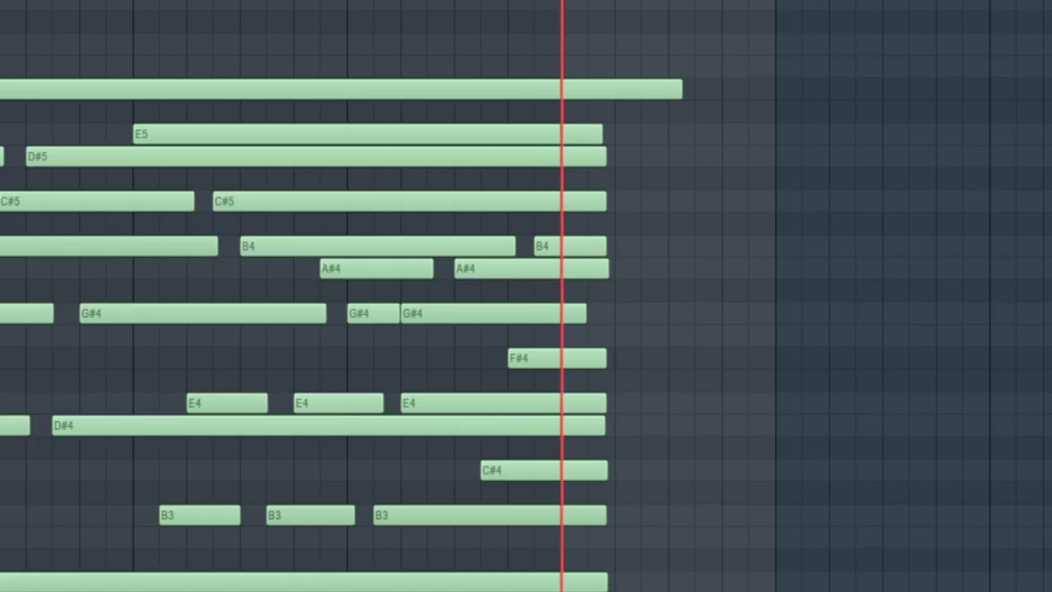
pyautogui.moveTo(562, 17); pyautogui.dragTo(562, 17)
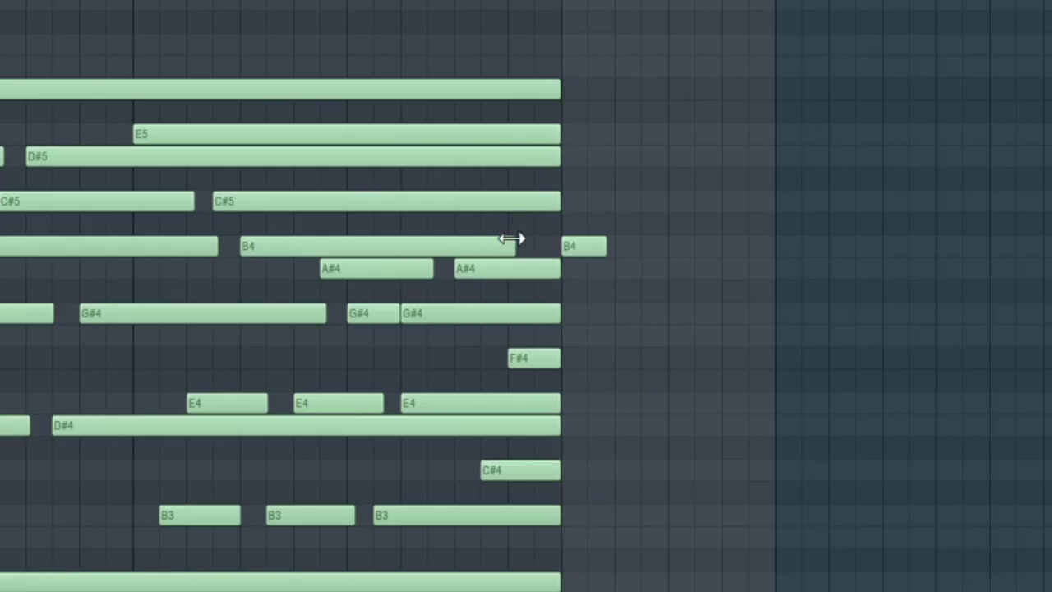
pyautogui.hotkey('ctrl', 'z')
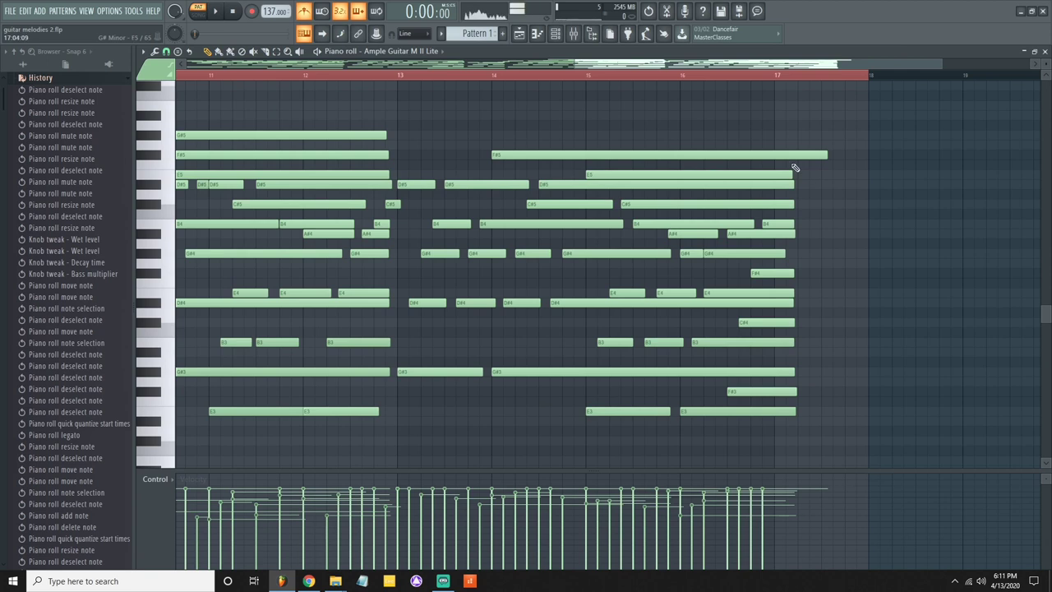
# - Slice all the final notes at the bar 17 line, select the tails after it, and delete them
pyautogui.moveTo(779, 129); pyautogui.dragTo(781, 456)
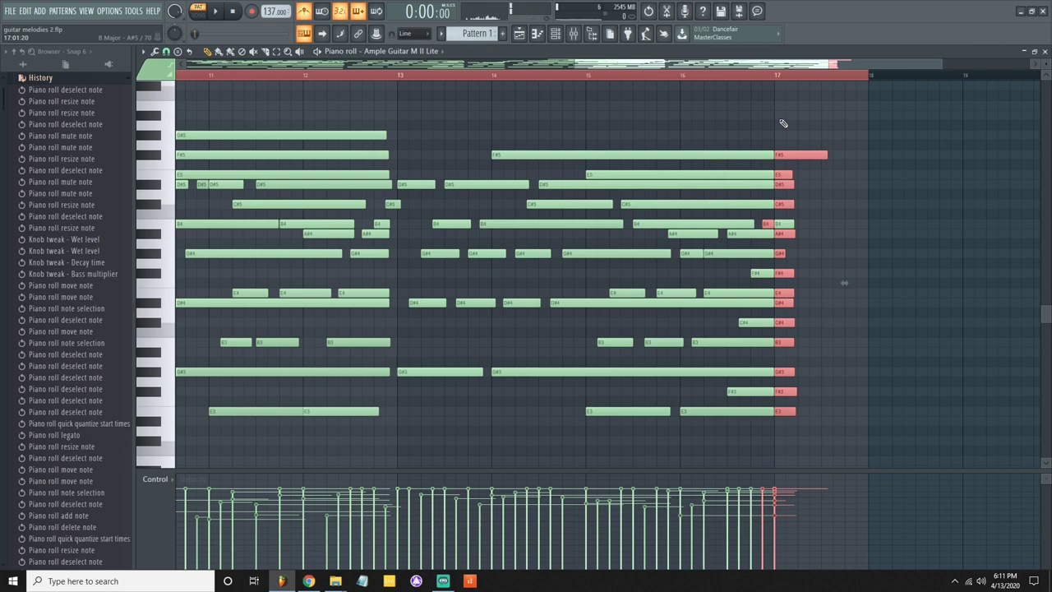
pyautogui.moveTo(779, 102); pyautogui.dragTo(815, 426)
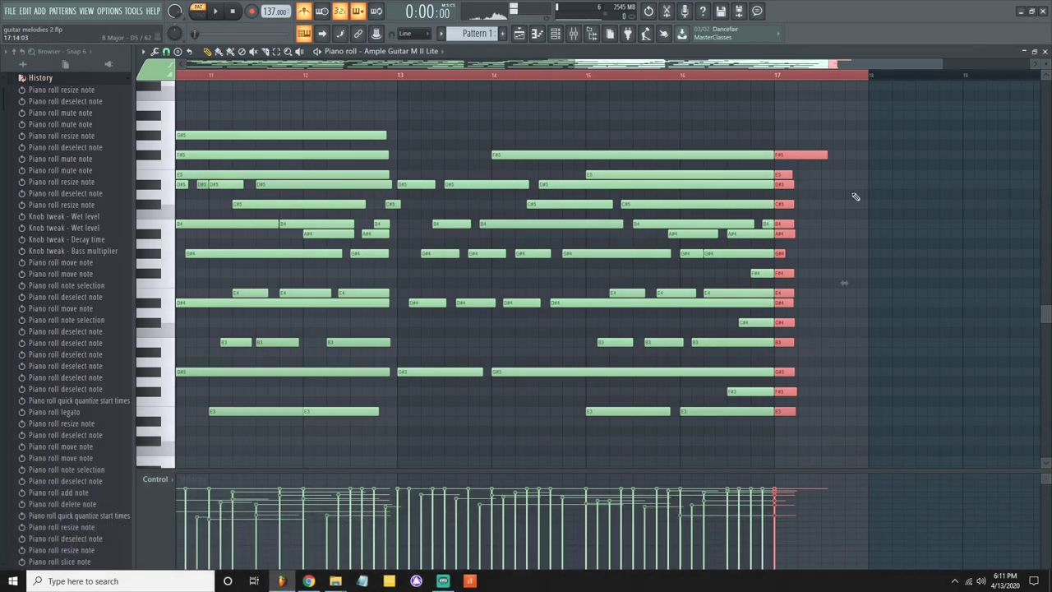
pyautogui.press('Delete')
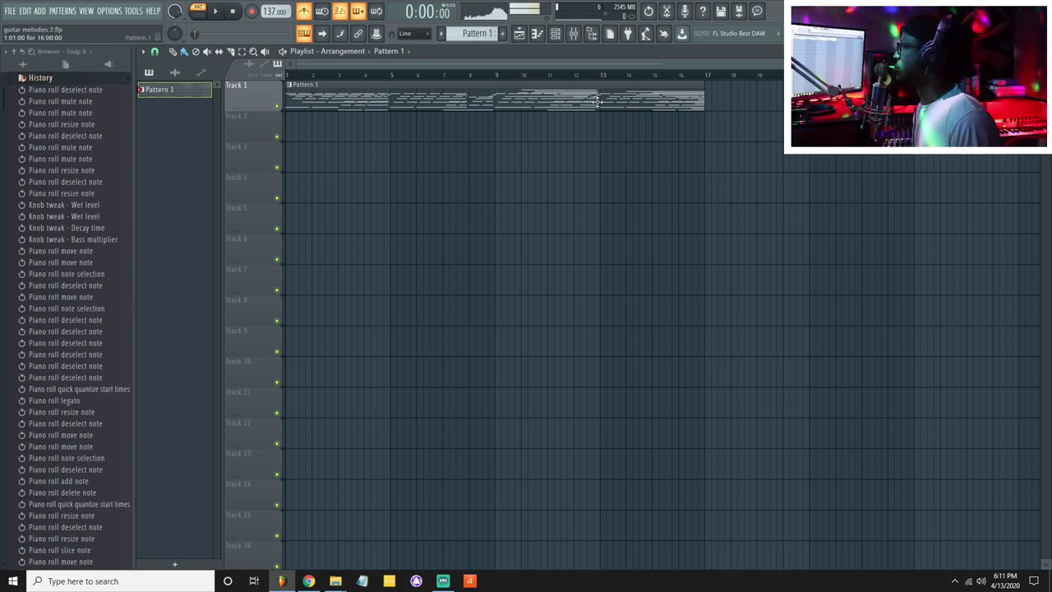
# - Extend the Pattern 1 clip on Track 1 past the end of its notes at bar 17, to about 32 bars
pyautogui.scroll(-1, 662, 78)
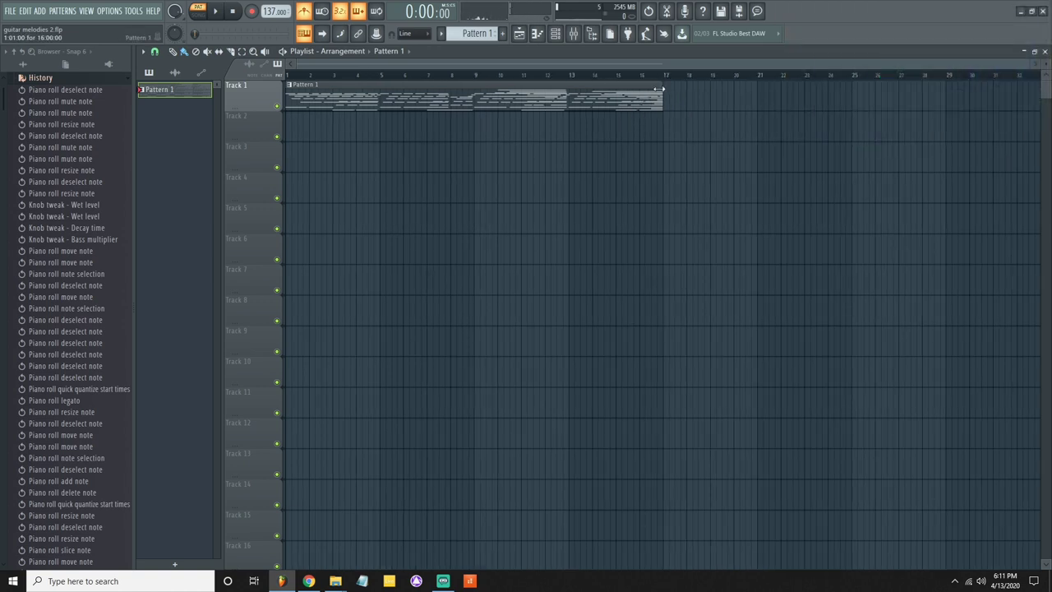
pyautogui.moveTo(661, 89); pyautogui.dragTo(821, 103)
pyautogui.moveTo(359, 311); pyautogui.dragTo(413, 310)
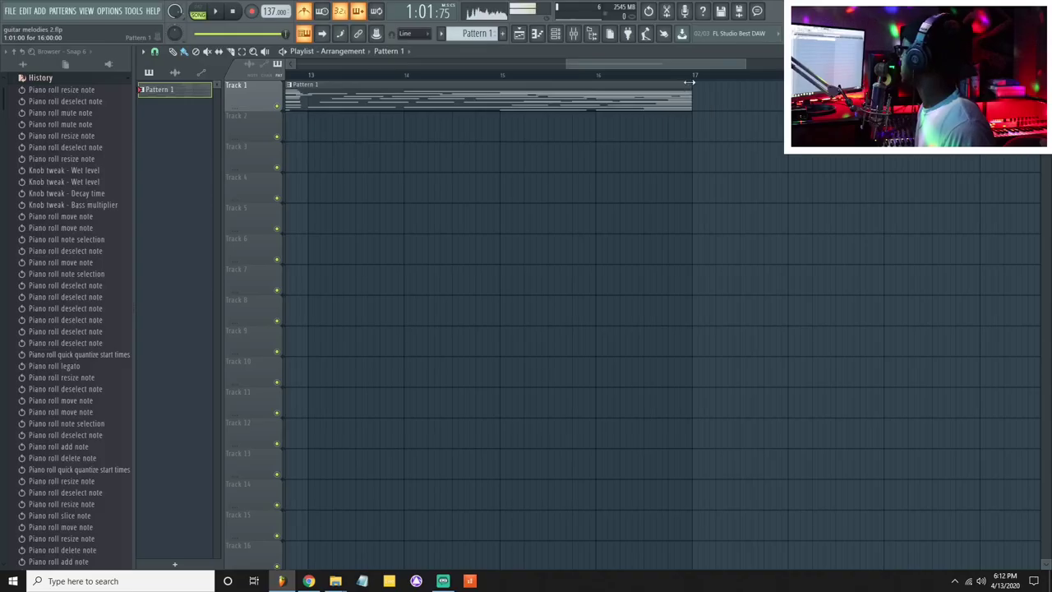
pyautogui.moveTo(691, 85); pyautogui.dragTo(709, 87)
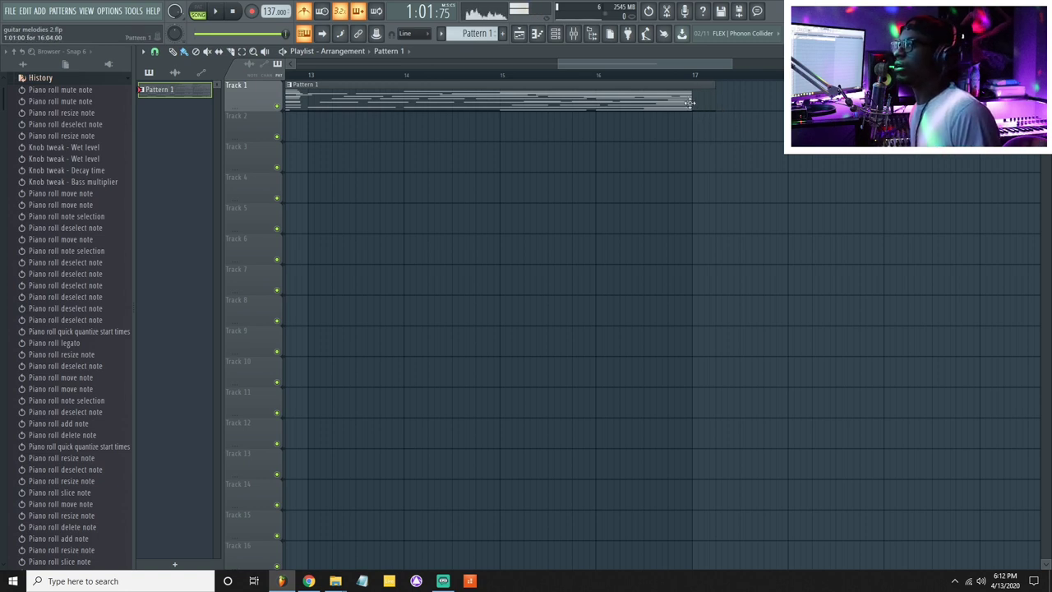
pyautogui.moveTo(629, 64); pyautogui.dragTo(390, 66)
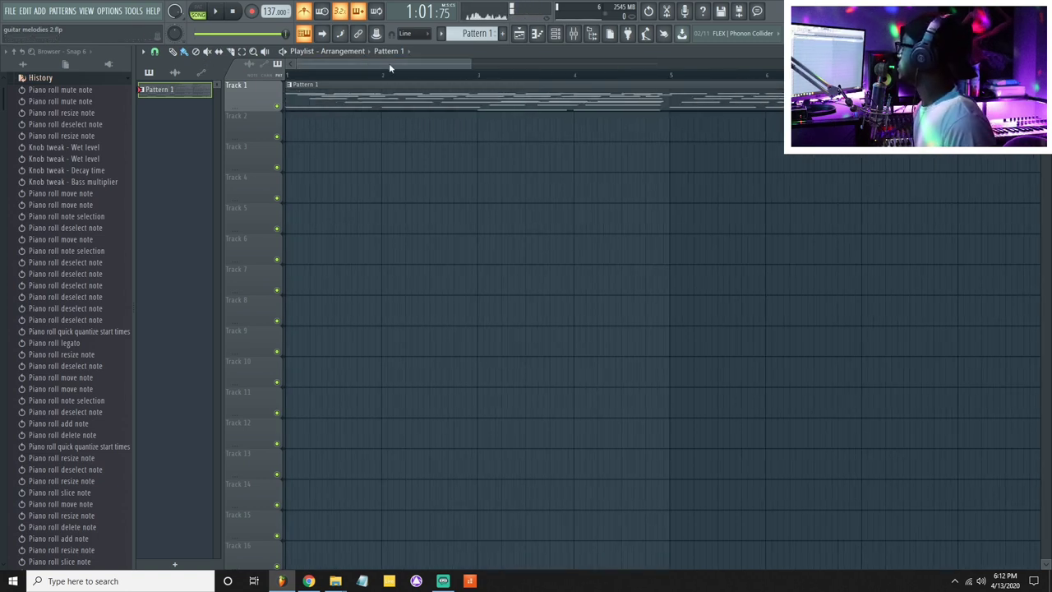
pyautogui.moveTo(465, 63); pyautogui.dragTo(1011, 63)
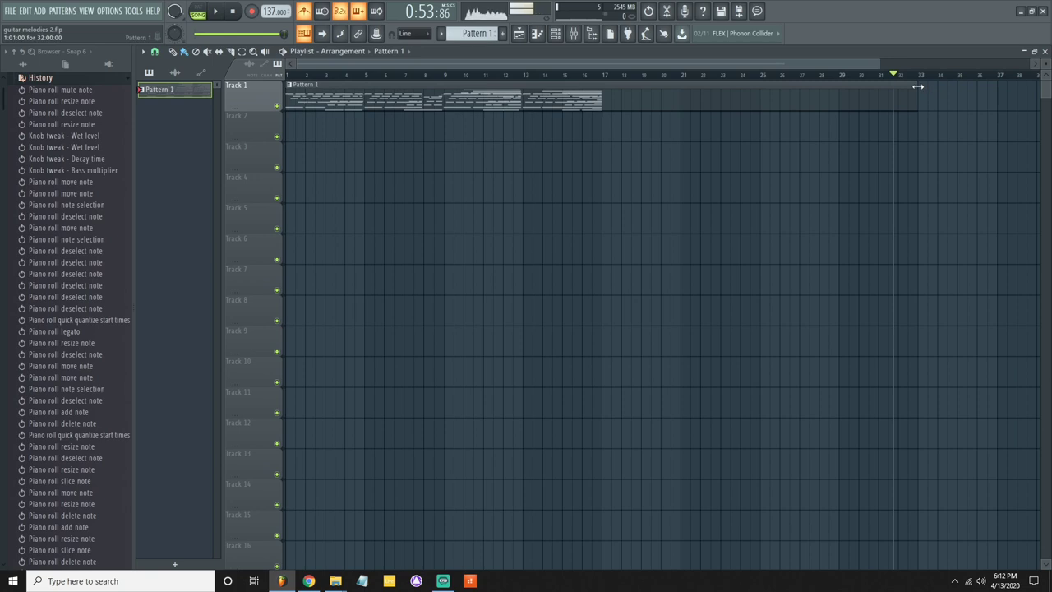
pyautogui.moveTo(916, 87); pyautogui.dragTo(963, 87)
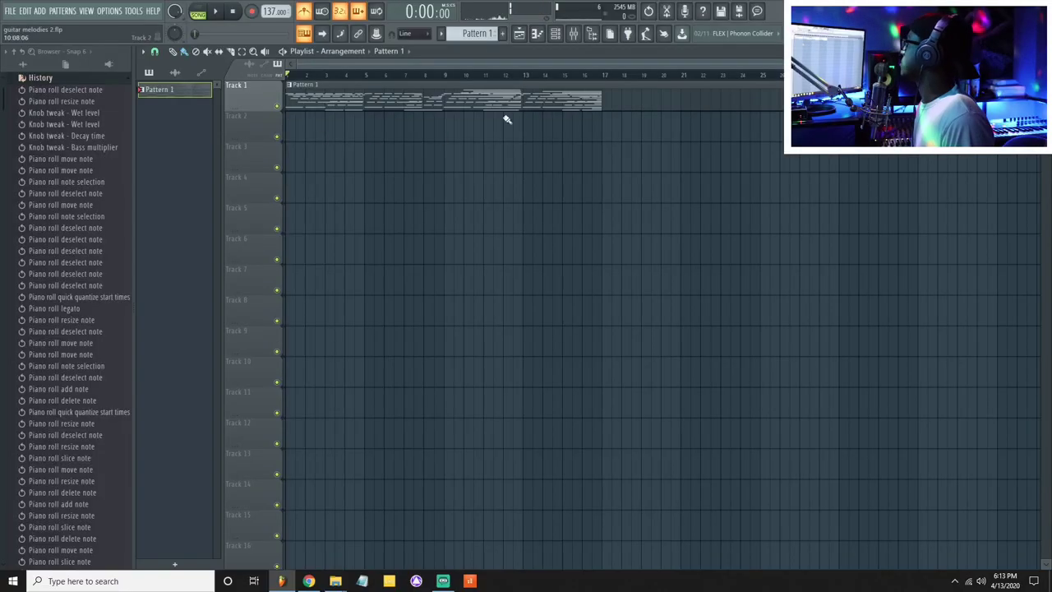
# - Open the notes of the Pattern 1 clip, select them all, and raise their velocity slightly
pyautogui.doubleClick(597, 97)
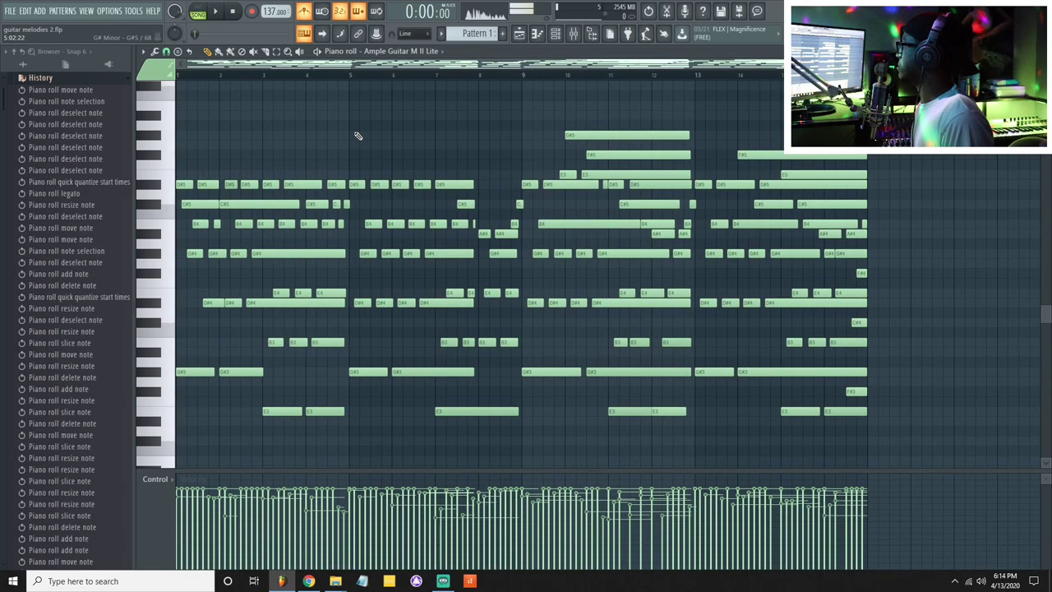
pyautogui.hotkey('ctrl', 'a')
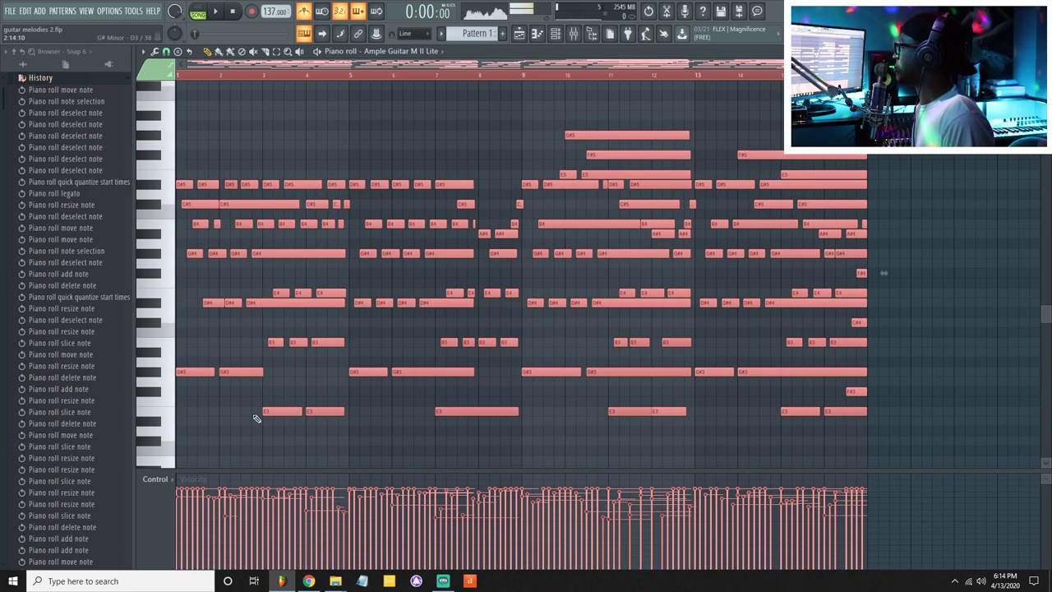
pyautogui.scroll(3, 286, 382)
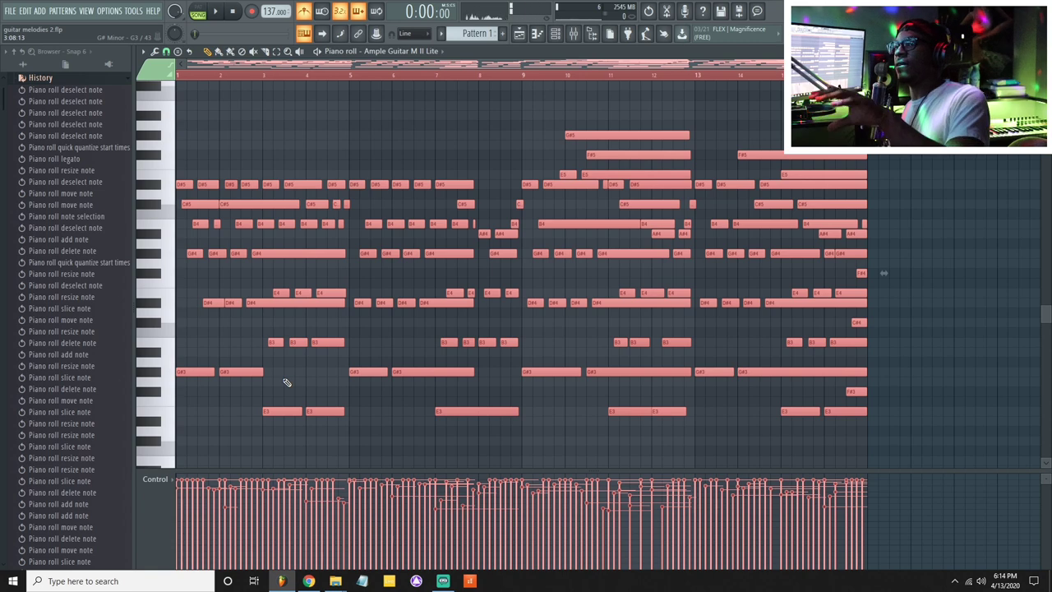
# - Select all the guitar notes in Pattern 1, lower their velocities slightly, and clear the selection
pyautogui.hotkey('ctrl', 'd')
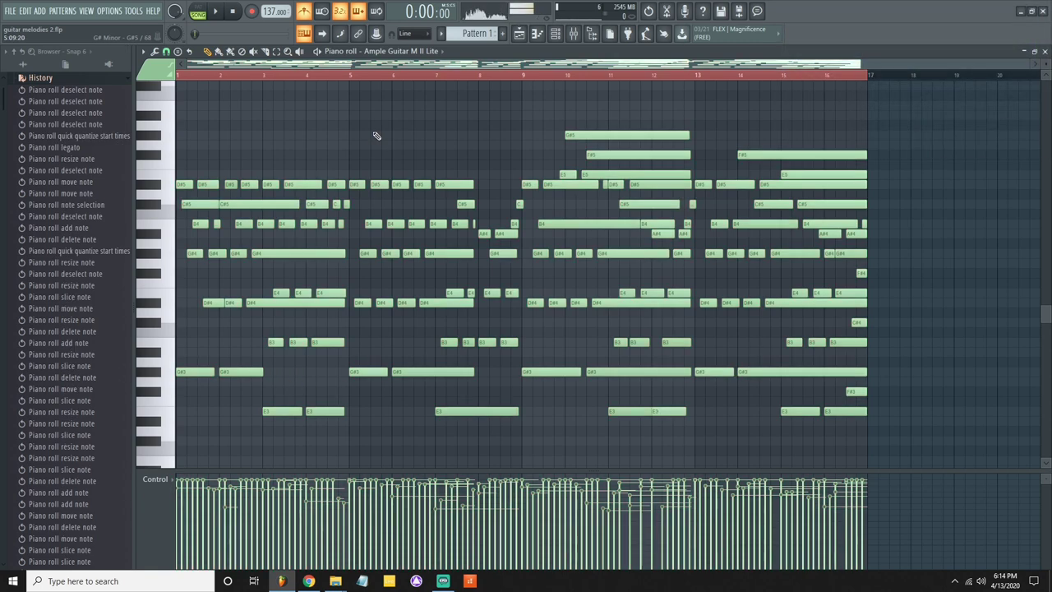
pyautogui.hotkey('ctrl', 'a')
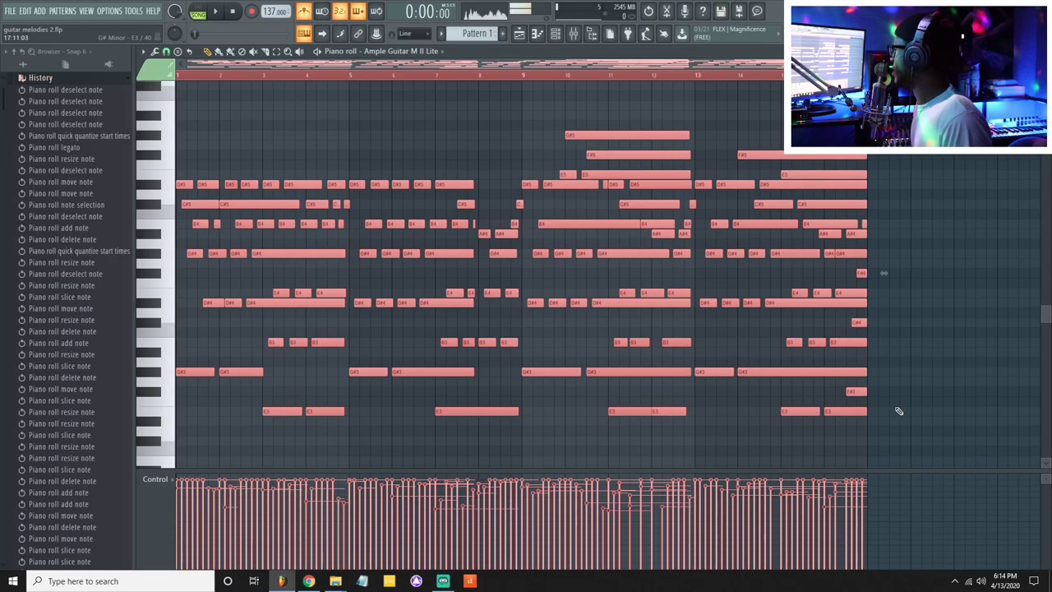
pyautogui.scroll(-1, 899, 411)
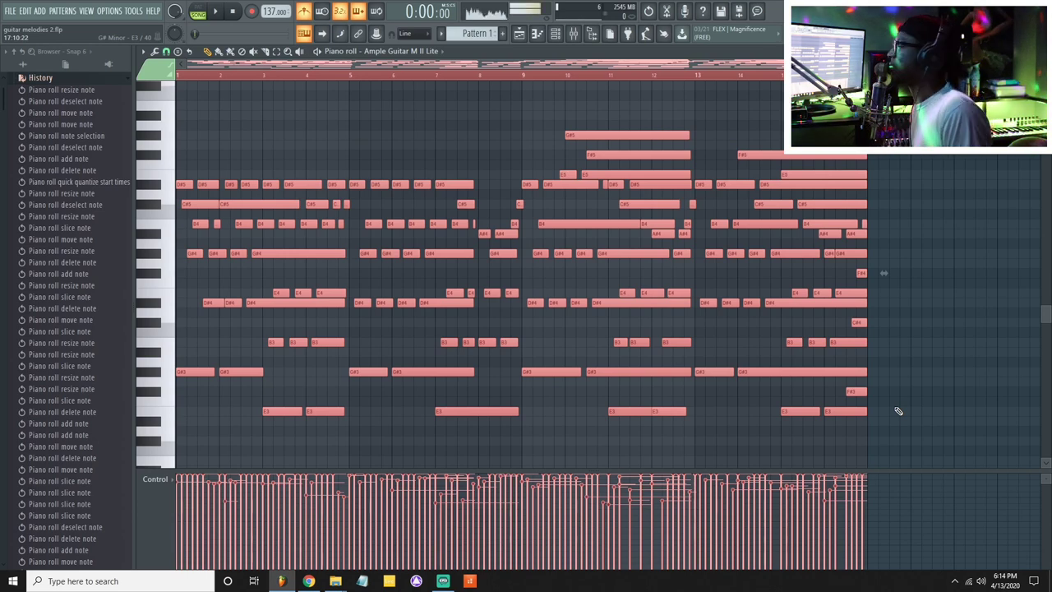
pyautogui.scroll(-3, 898, 411)
pyautogui.scroll(1, 898, 410)
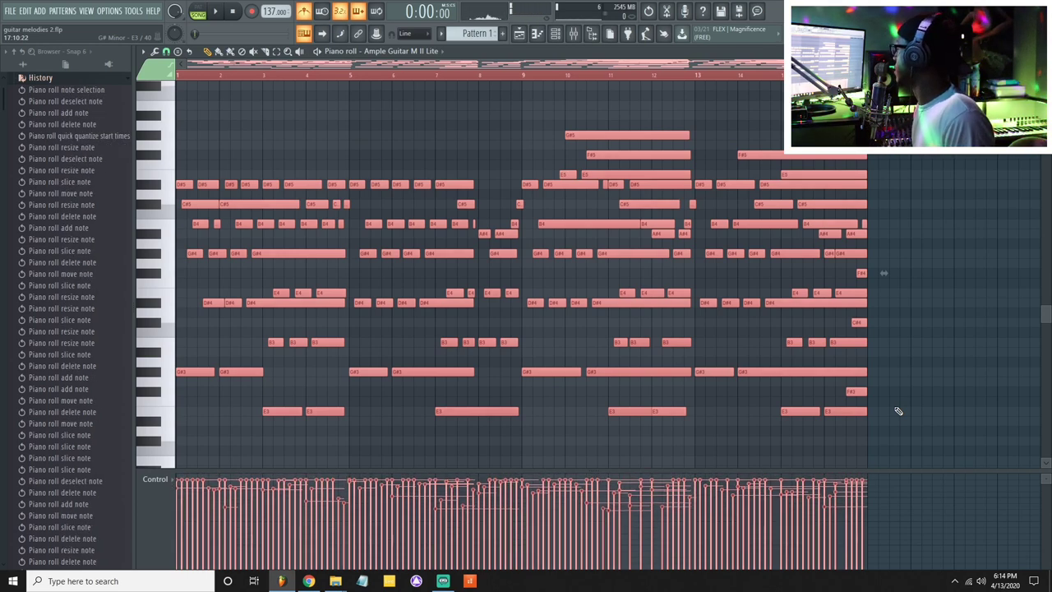
pyautogui.scroll(-1, 898, 410)
pyautogui.hotkey('ctrl', 'shift', 'z')
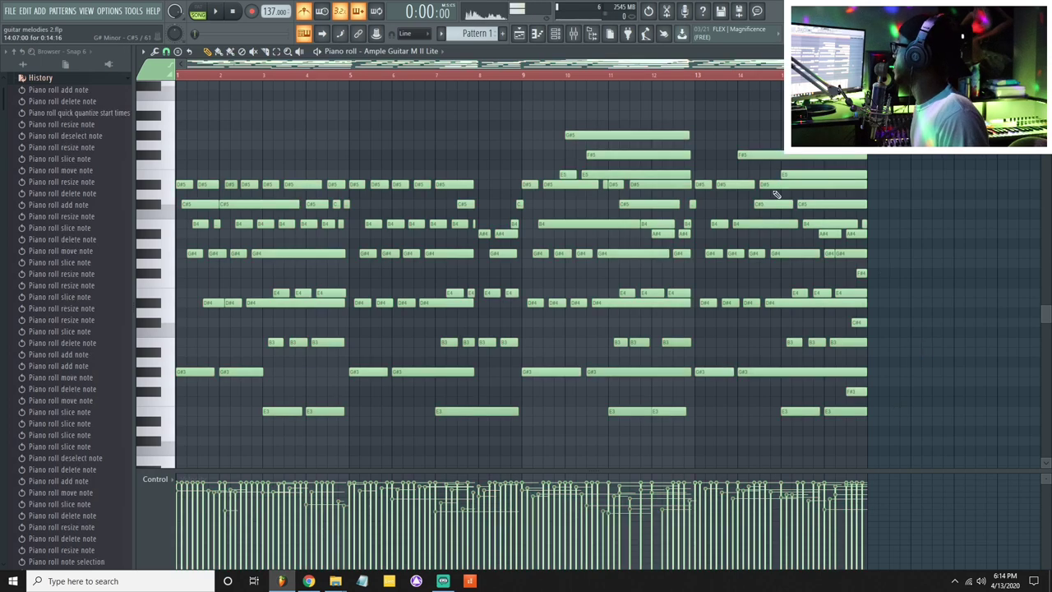
# - Play the arrangement in the playlist from the start, and collapse the History folder in the browser
pyautogui.press('F7')
pyautogui.click(623, 134)
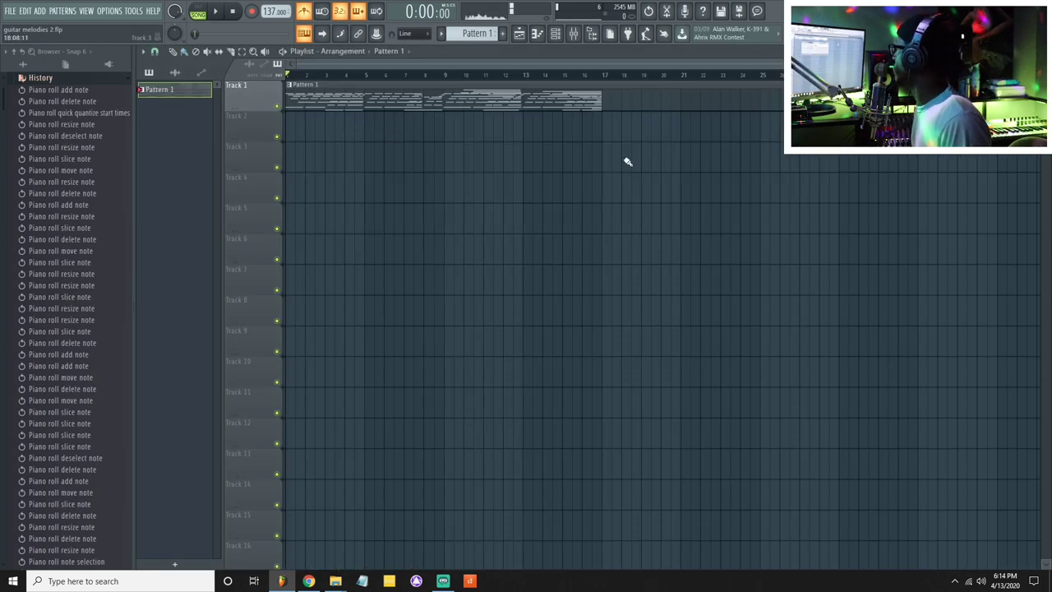
pyautogui.press('space')
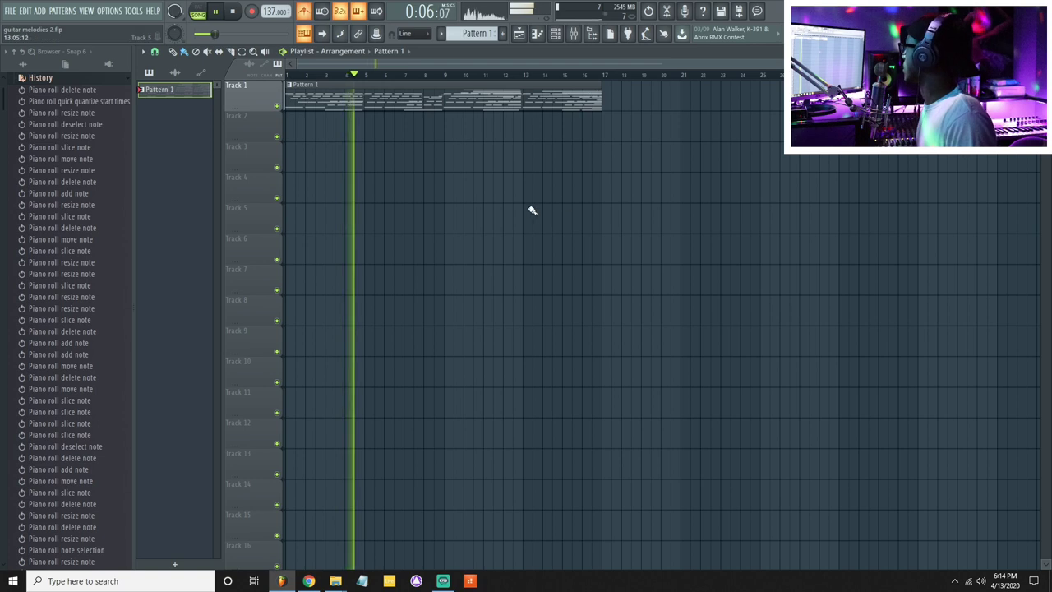
pyautogui.click(556, 32)
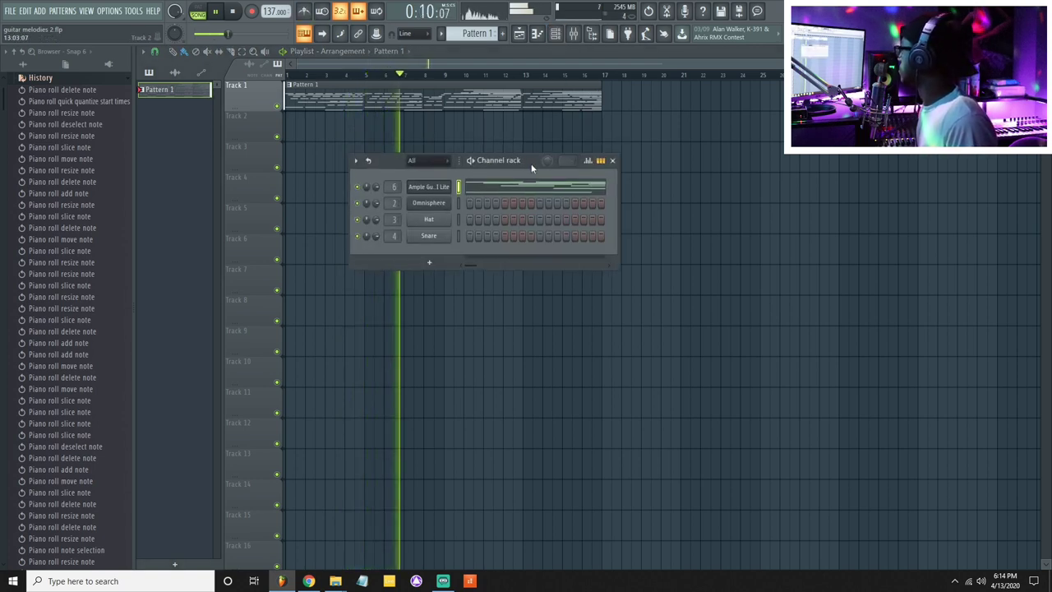
pyautogui.moveTo(531, 167); pyautogui.dragTo(470, 156)
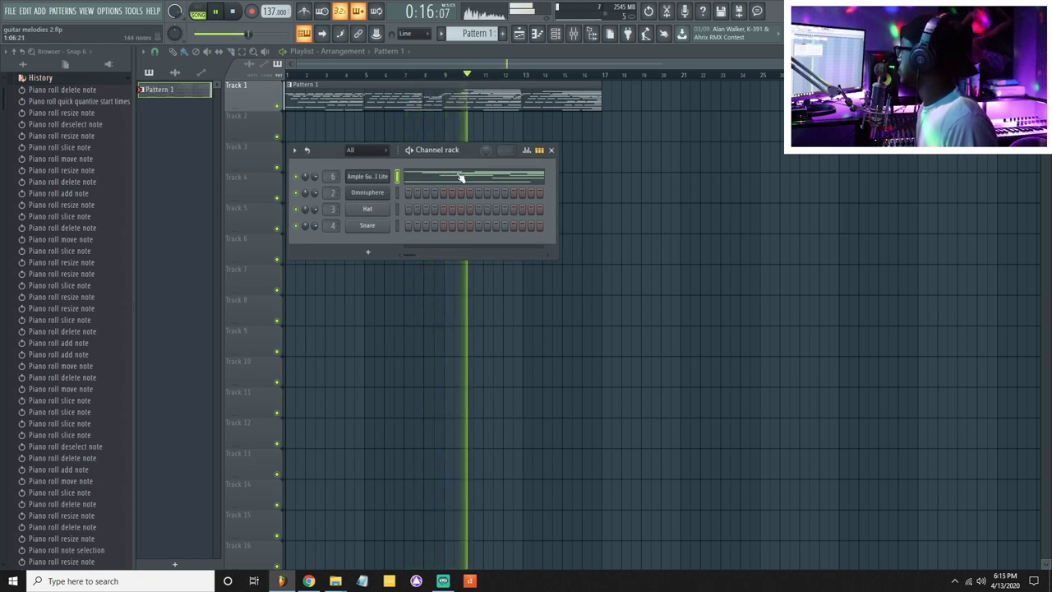
pyautogui.click(551, 150)
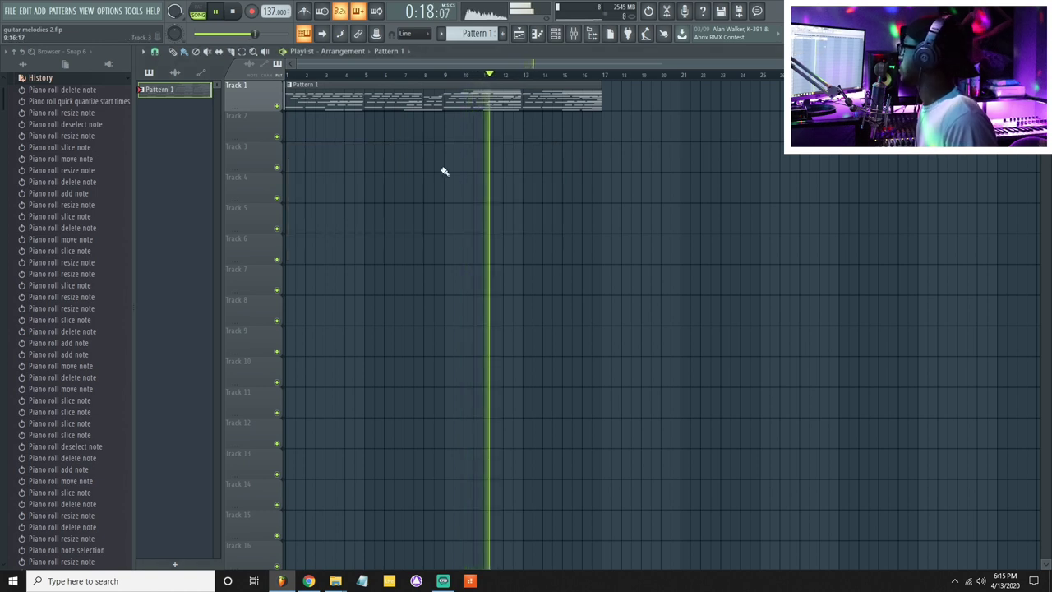
pyautogui.click(51, 79)
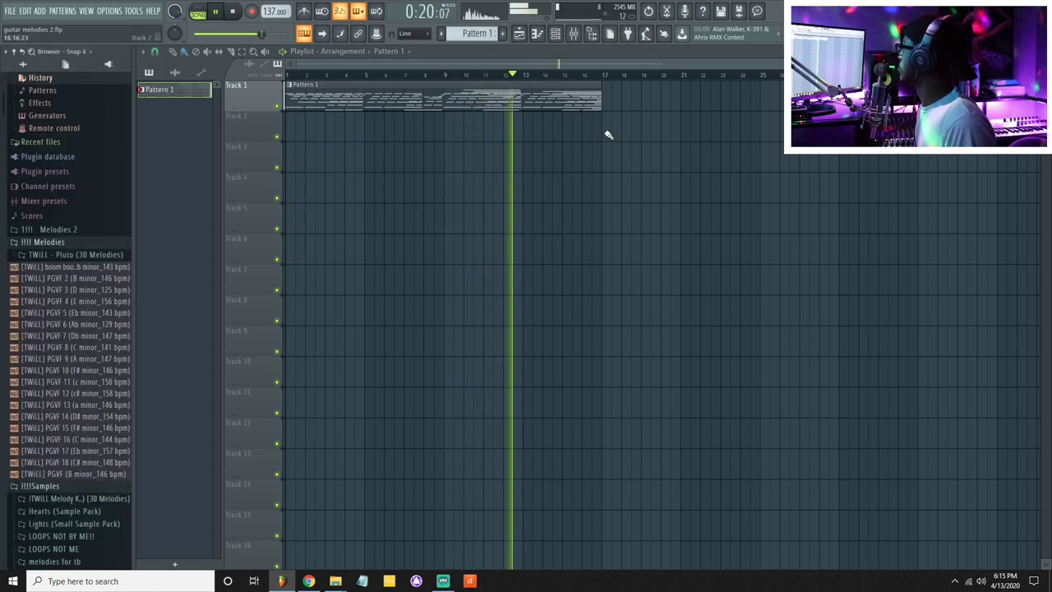
pyautogui.click(232, 11)
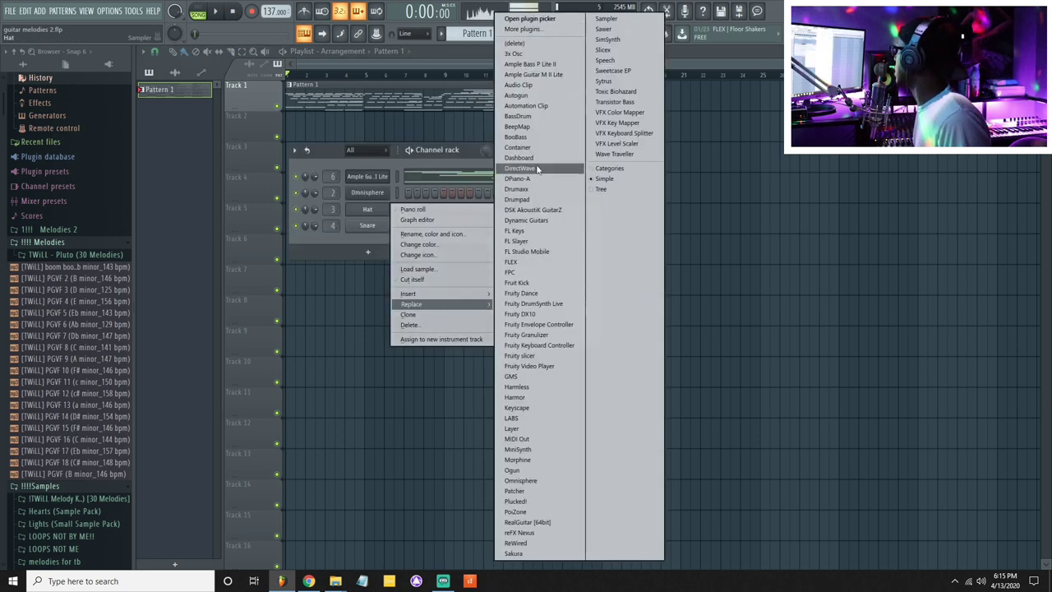
# - Replace the Hat channel with the MKII Flute instrument, leaving the instrument's window closed
pyautogui.click(852, 165)
pyautogui.click(852, 164)
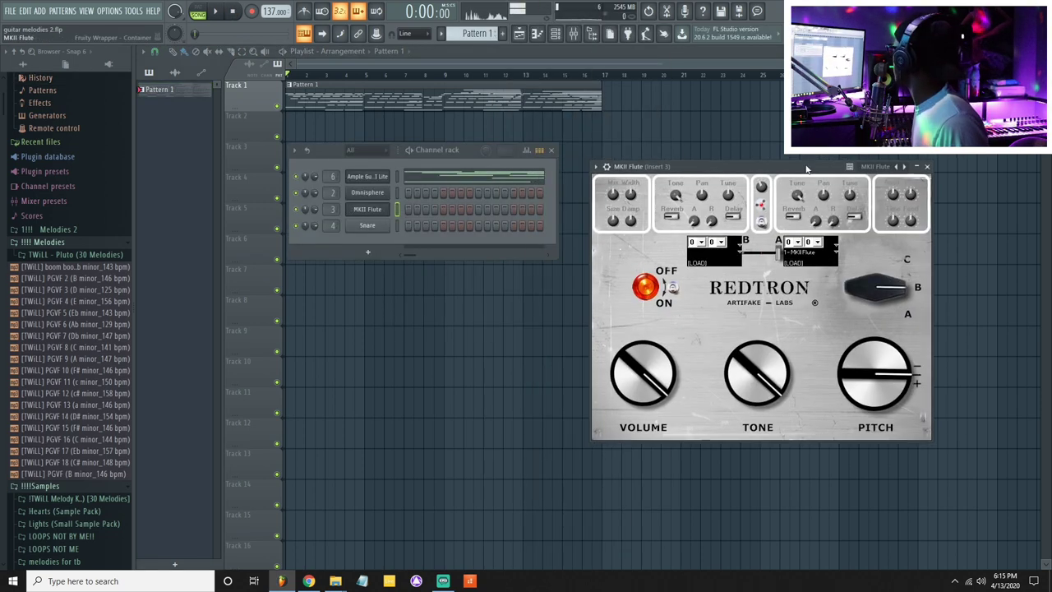
pyautogui.click(384, 210)
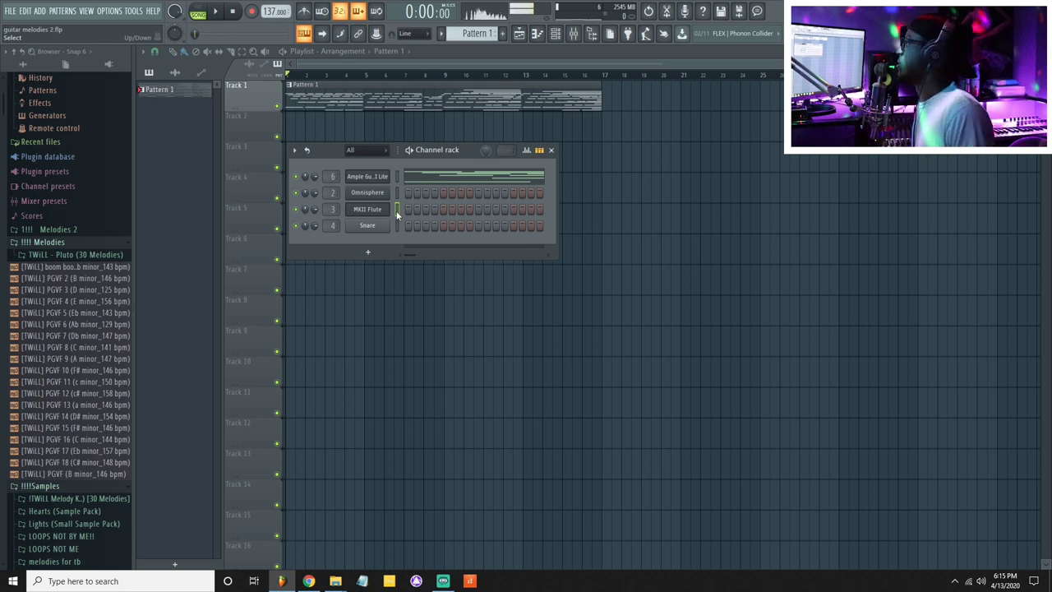
pyautogui.moveTo(459, 156); pyautogui.dragTo(465, 153)
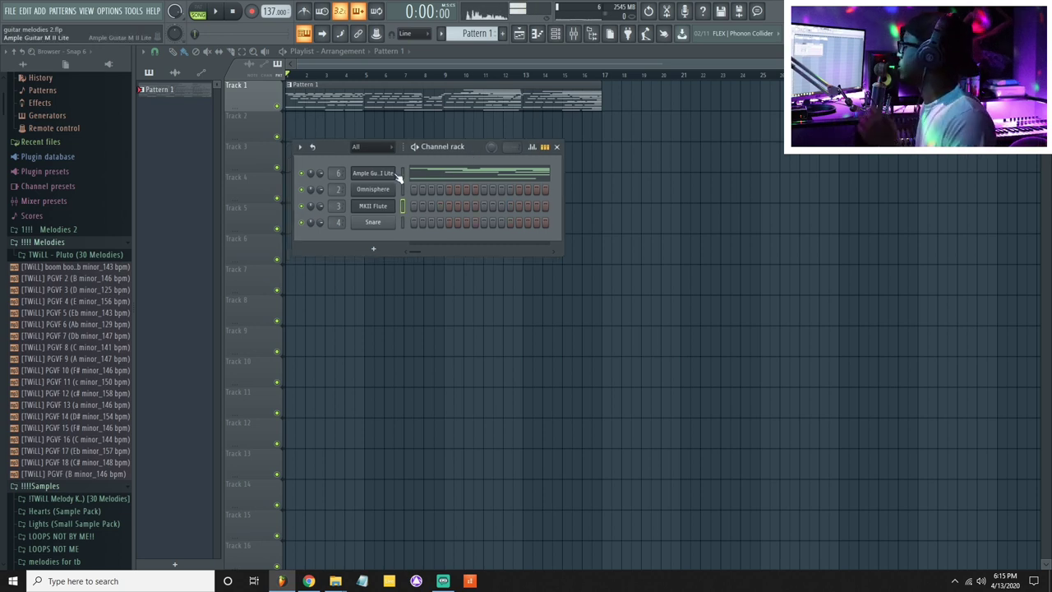
# - Rehearse and record a MKII Flute melody over the guitar in Pattern 1 from the start
pyautogui.press('space')
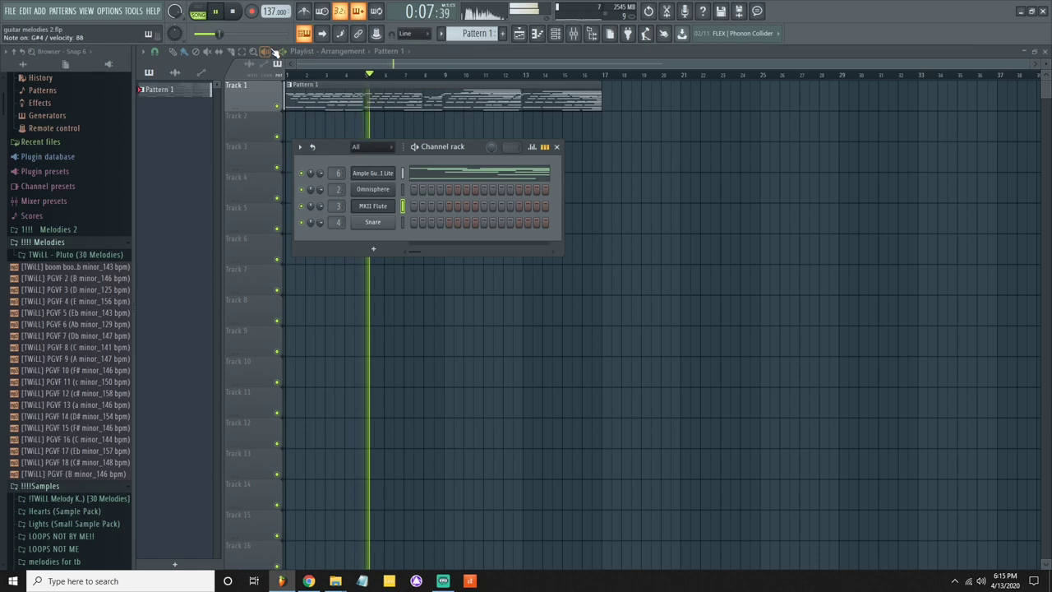
pyautogui.press('space')
pyautogui.click(251, 11)
pyautogui.press('space')
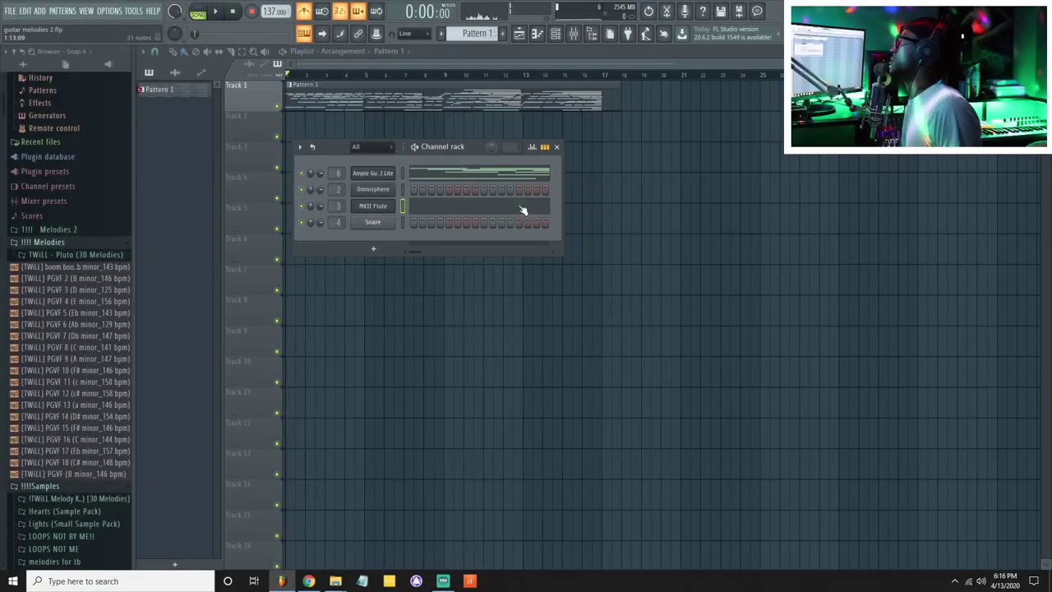
# - Open the notes of the Pattern 1 clip, select all the guitar notes, and clear the selection
pyautogui.click(557, 146)
pyautogui.doubleClick(602, 100)
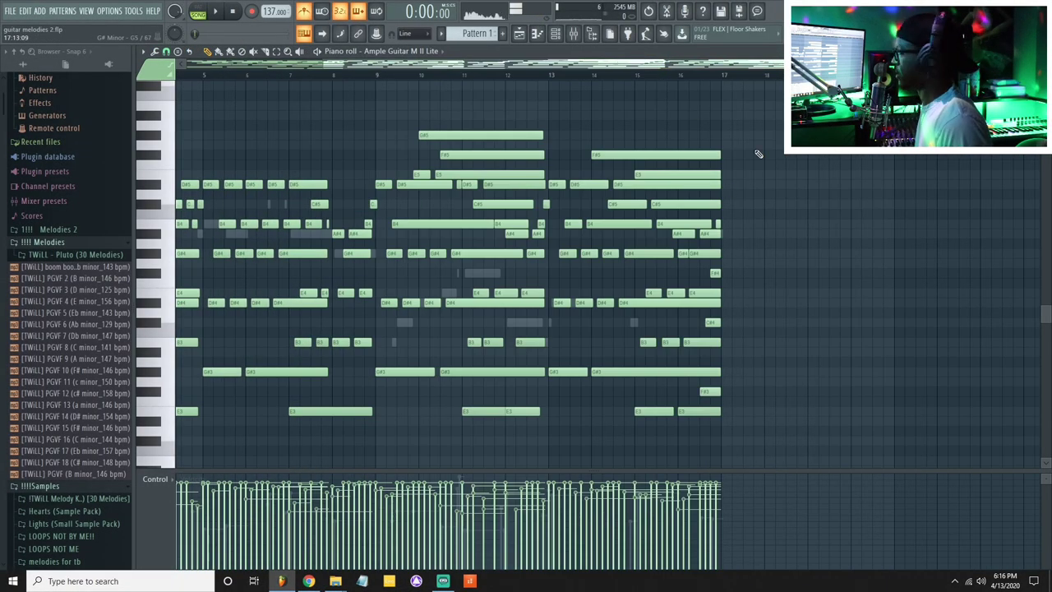
pyautogui.hotkey('ctrl', 'a')
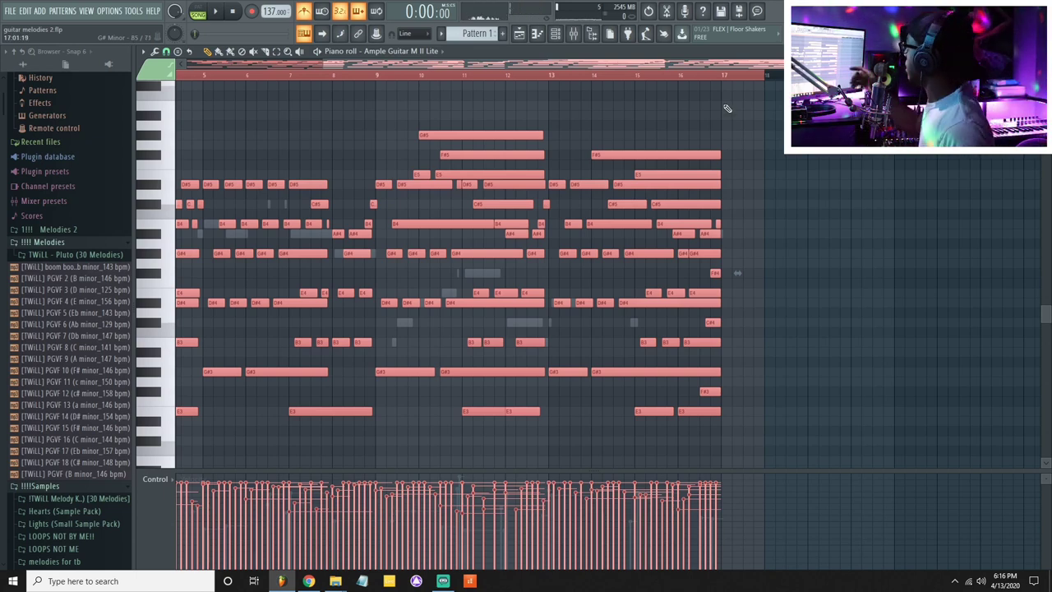
pyautogui.hotkey('ctrl', 'd')
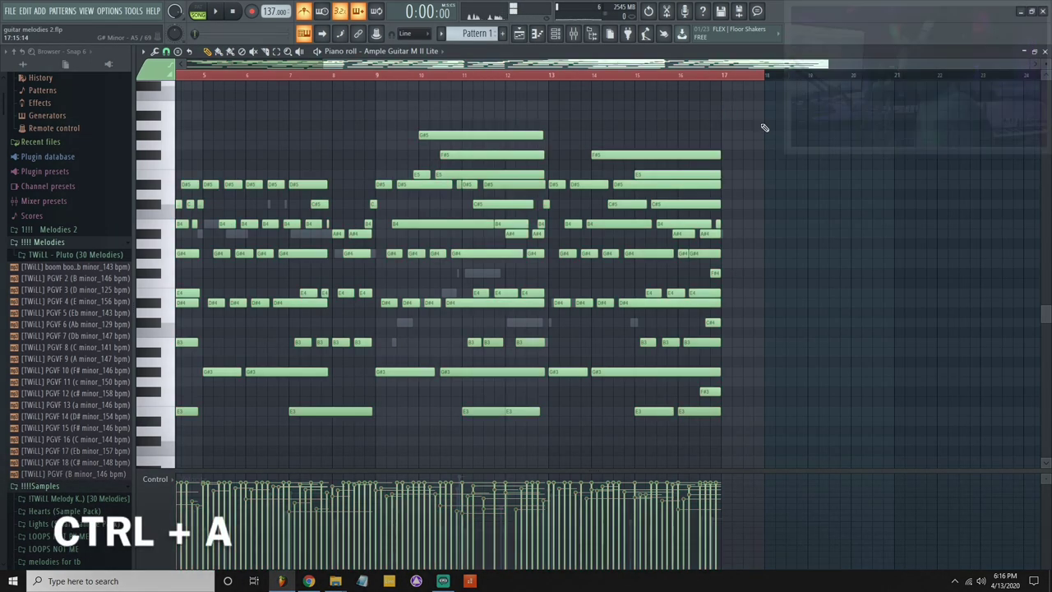
pyautogui.hotkey('ctrl', 'a')
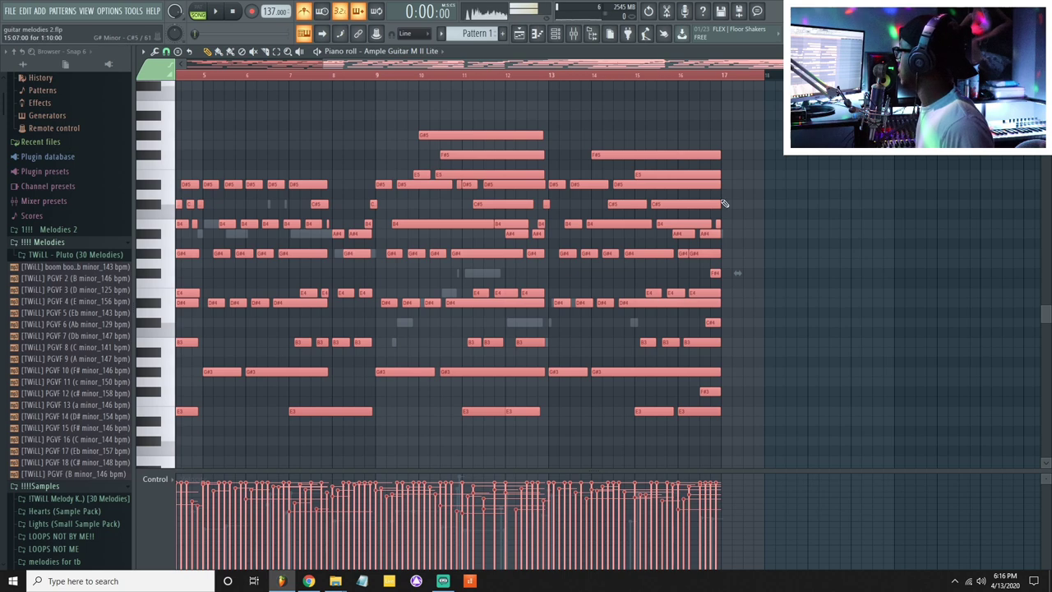
pyautogui.hotkey('ctrl', 'd')
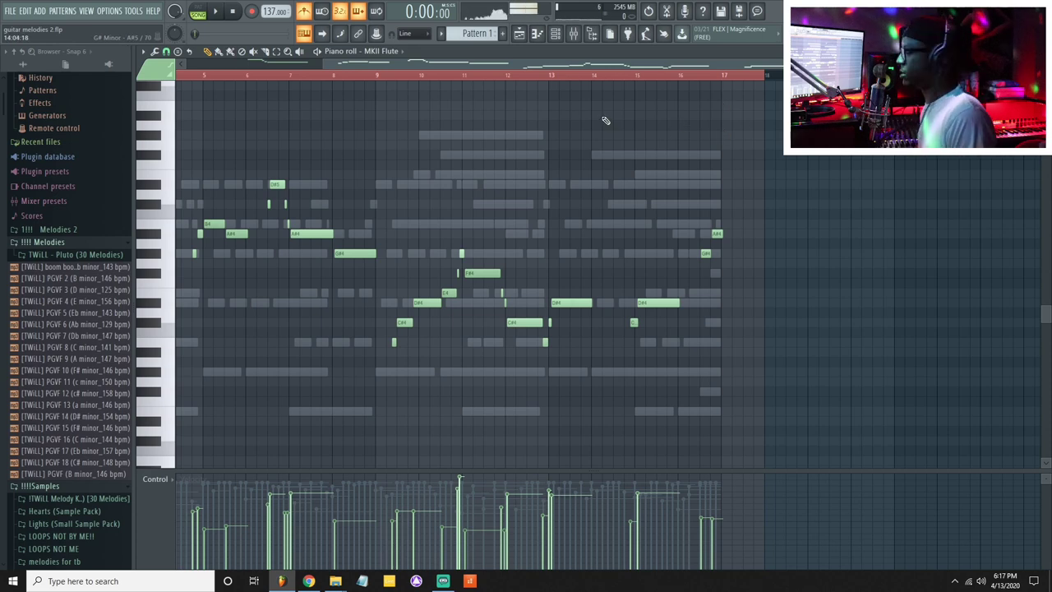
# - Try to slice the last MKII Flute note at the bar 17 line, and undo the cut
pyautogui.click(588, 35)
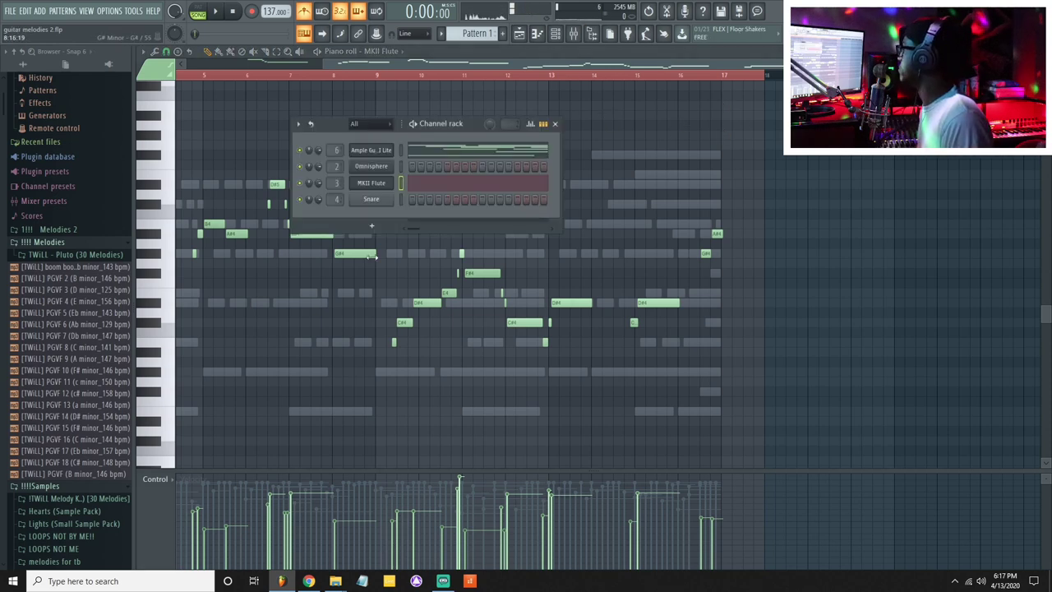
pyautogui.click(398, 155)
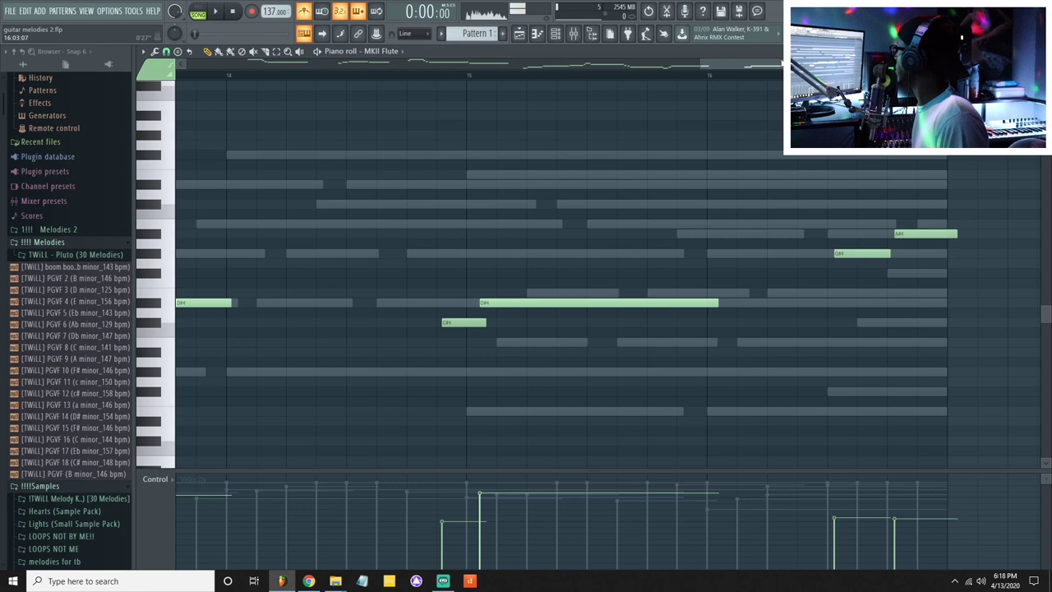
pyautogui.scroll(3, 558, 220)
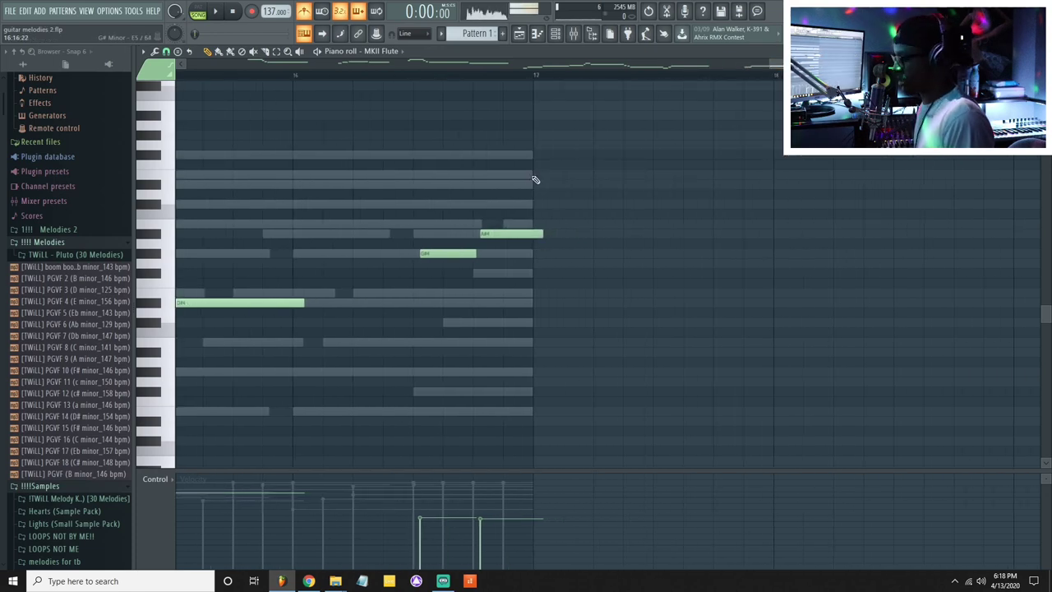
pyautogui.scroll(-3, 704, 87)
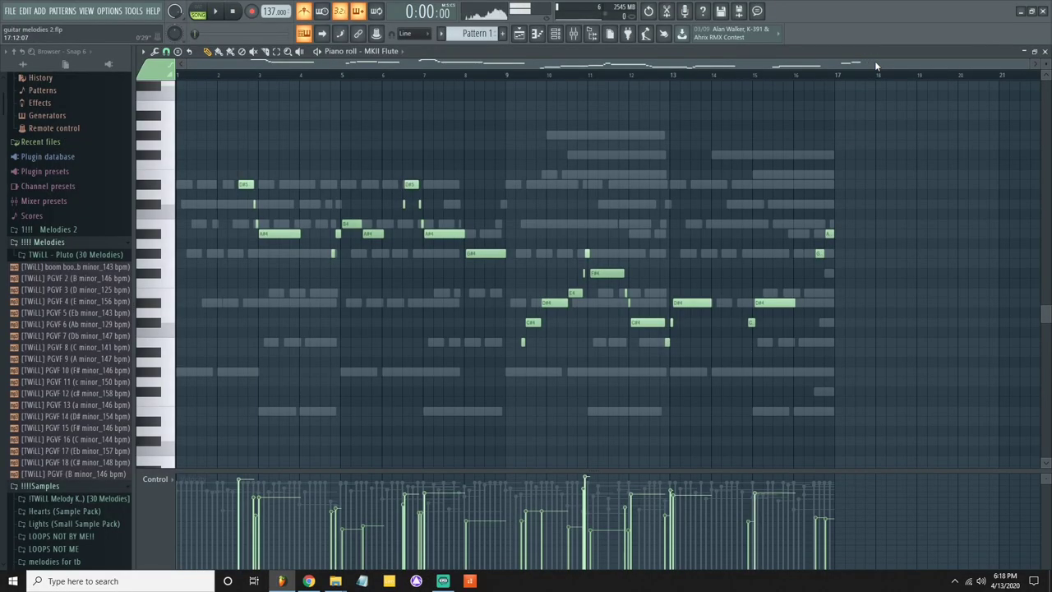
pyautogui.hotkey('ctrl', 'z')
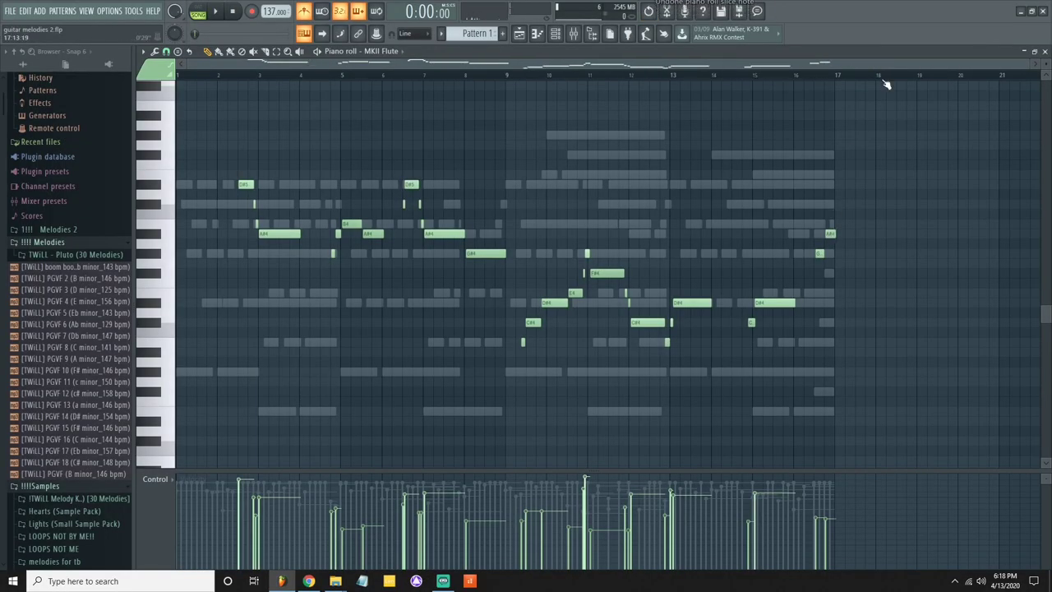
# - Slice the last A#4 note of the MKII Flute at the bar 17 line, and return to the playlist
pyautogui.moveTo(834, 198); pyautogui.dragTo(835, 261)
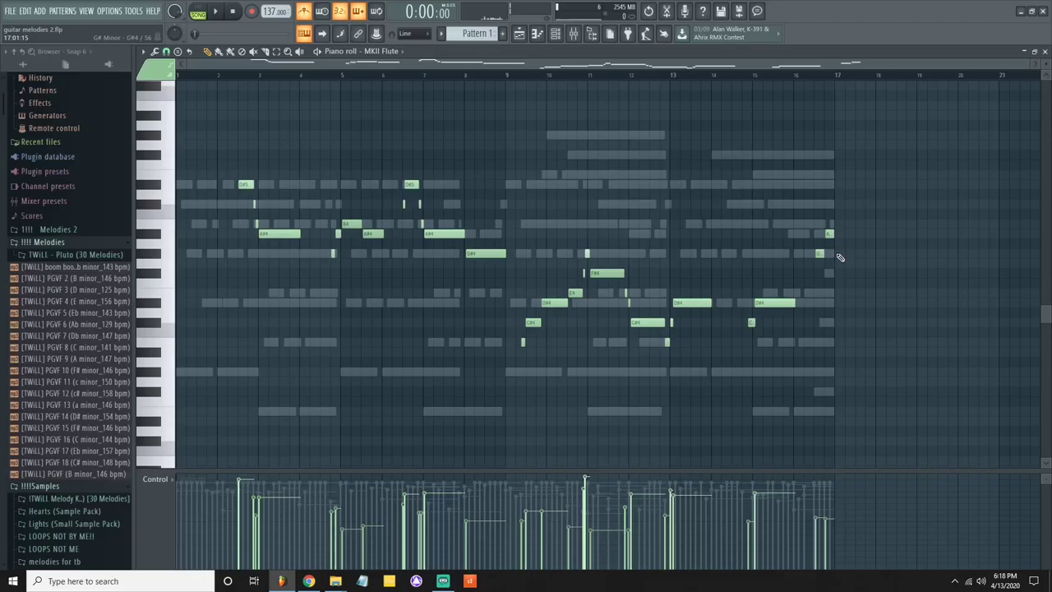
pyautogui.hotkey('ctrl', 'z')
pyautogui.press('F5')
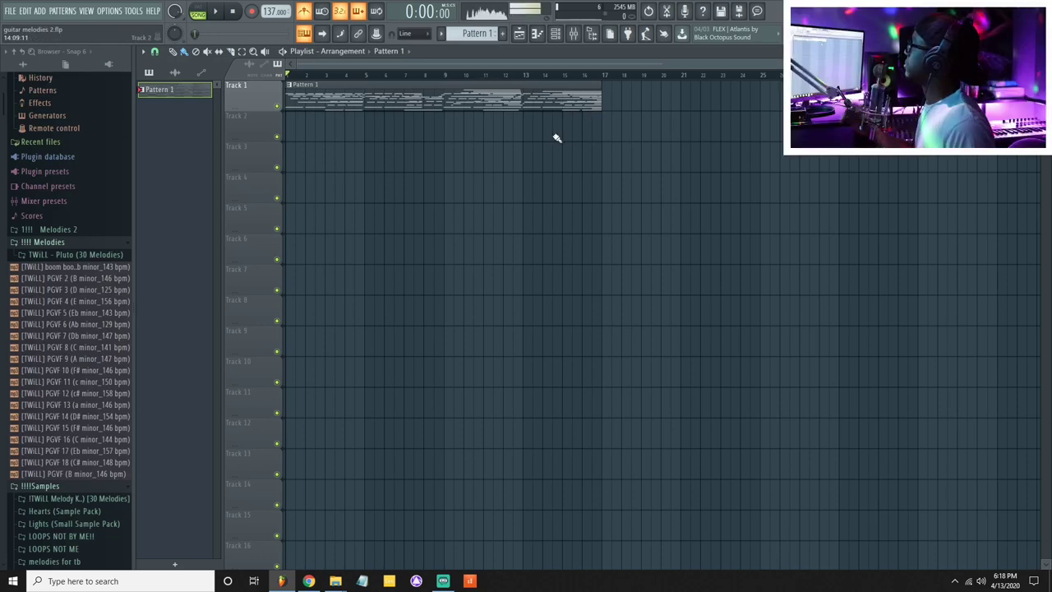
# - Place a Pattern 1 clip on Track 2 at bar 17 and make it a unique pattern
pyautogui.click(606, 128)
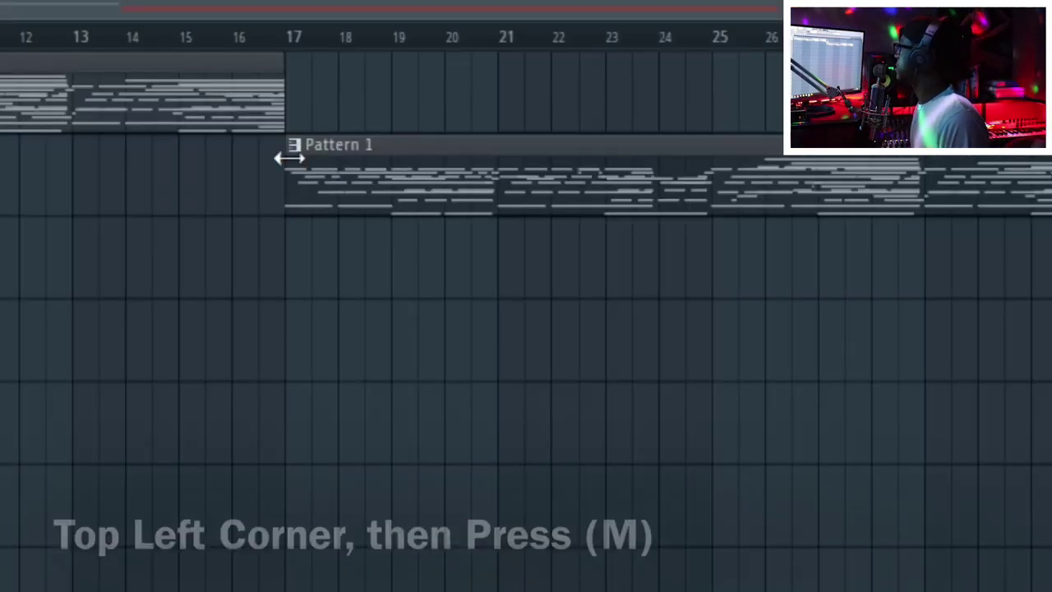
pyautogui.rightClick(606, 116)
pyautogui.press('m')
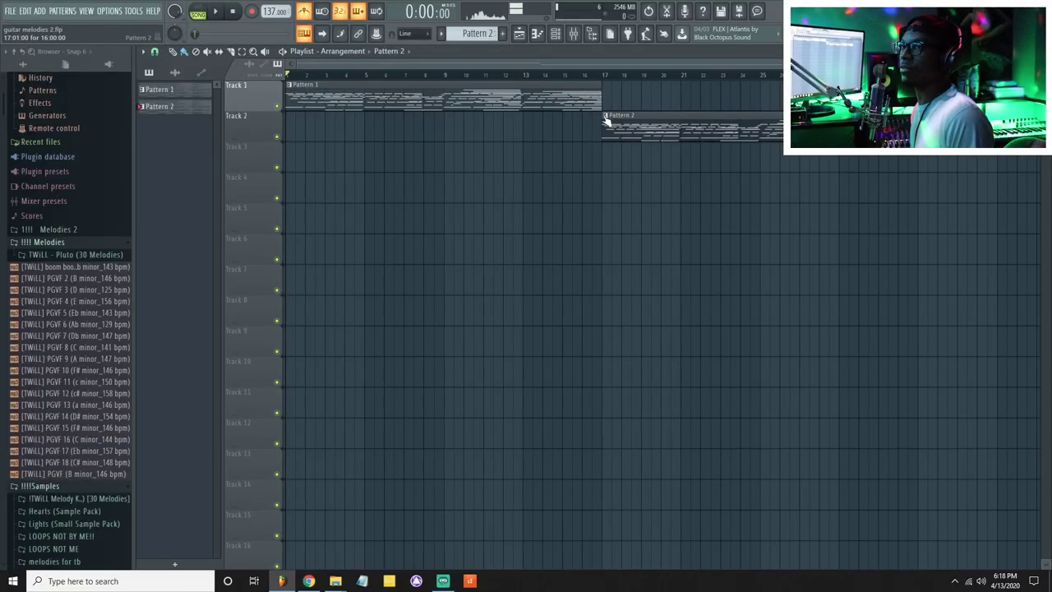
pyautogui.rightClick(609, 120)
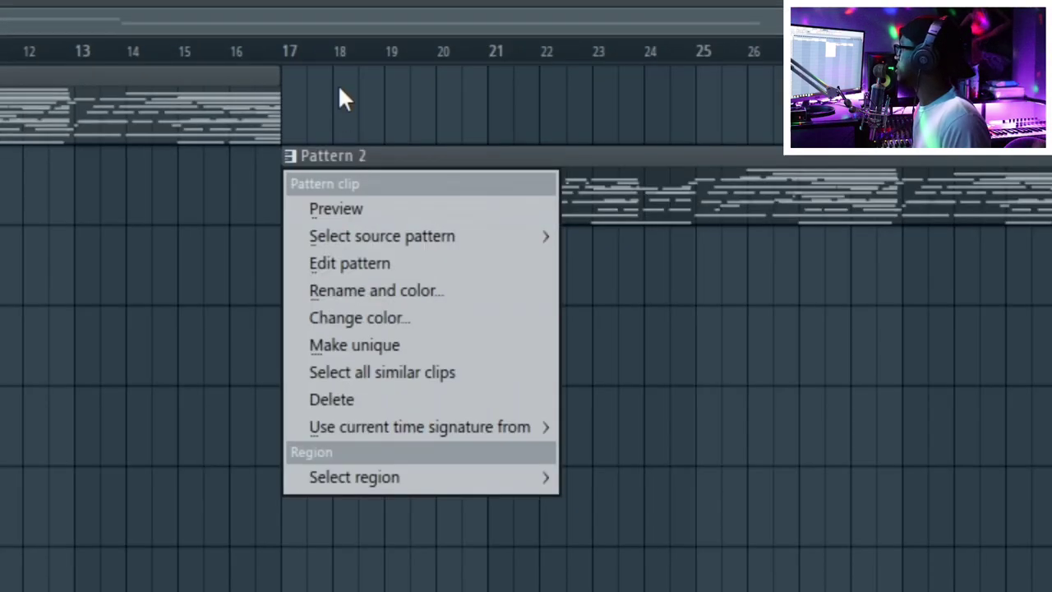
pyautogui.click(495, 113)
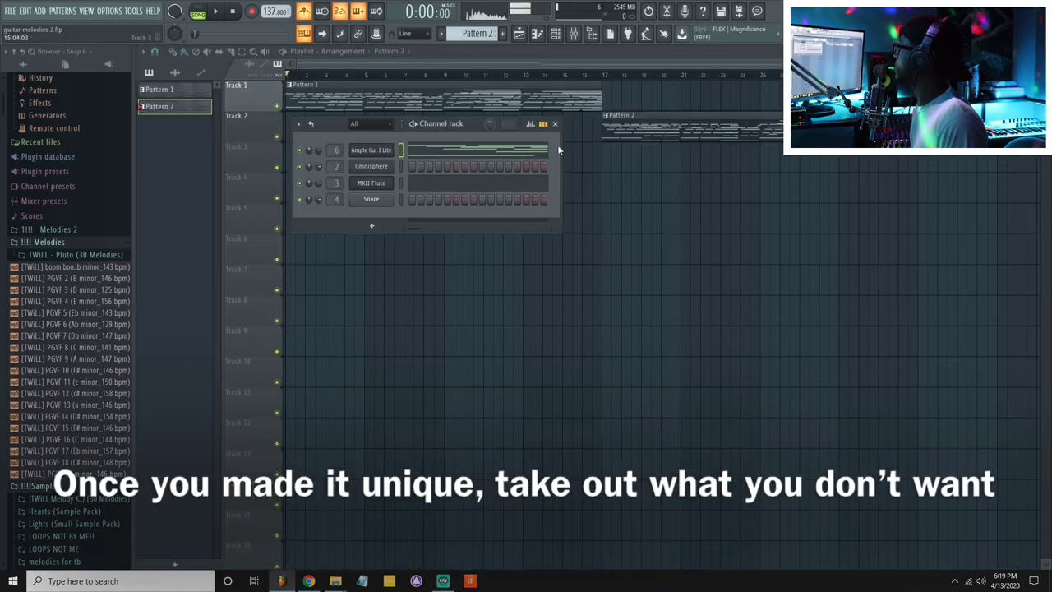
# - Open the MKII Flute notes of Pattern 2, delete them all, and undo the deletion
pyautogui.click(504, 183)
pyautogui.hotkey('ctrl', 'a')
pyautogui.press('Delete')
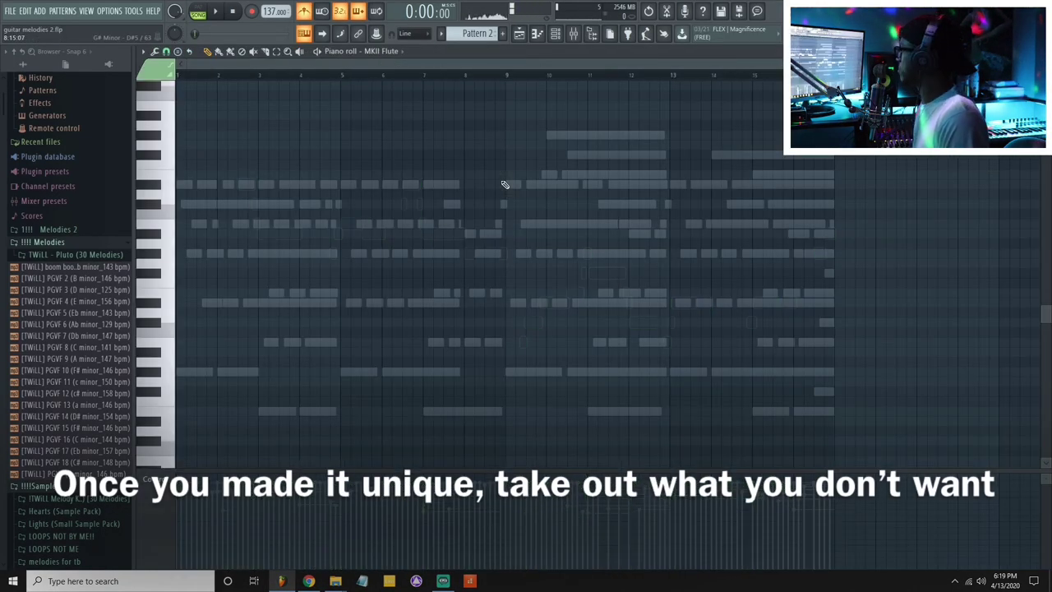
pyautogui.hotkey('ctrl', 'z')
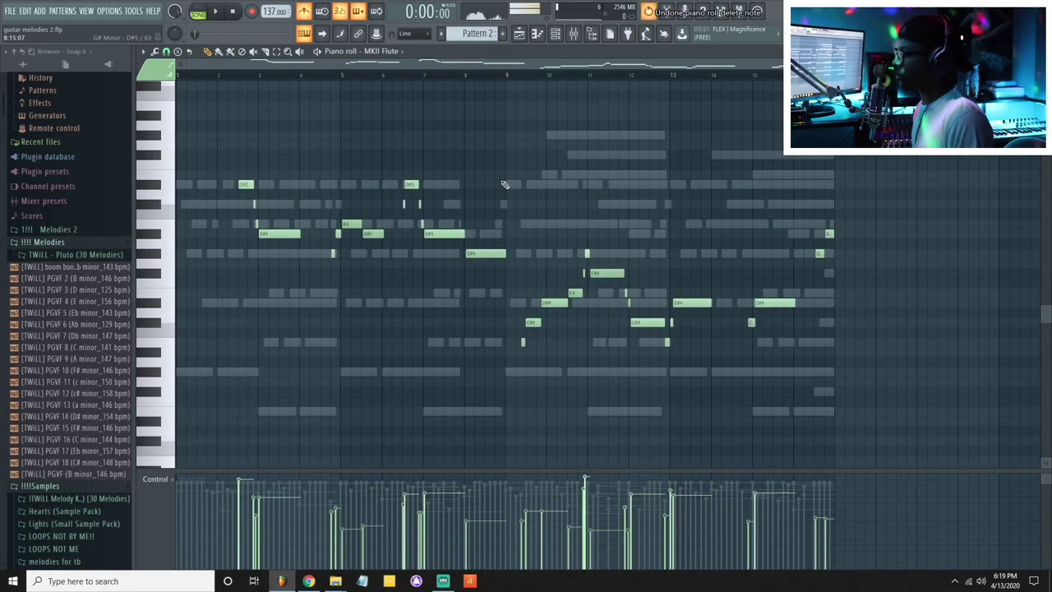
# - Delete the MKII Flute notes in the first eight bars of Pattern 2, and return to the playlist
pyautogui.moveTo(519, 132); pyautogui.dragTo(212, 335)
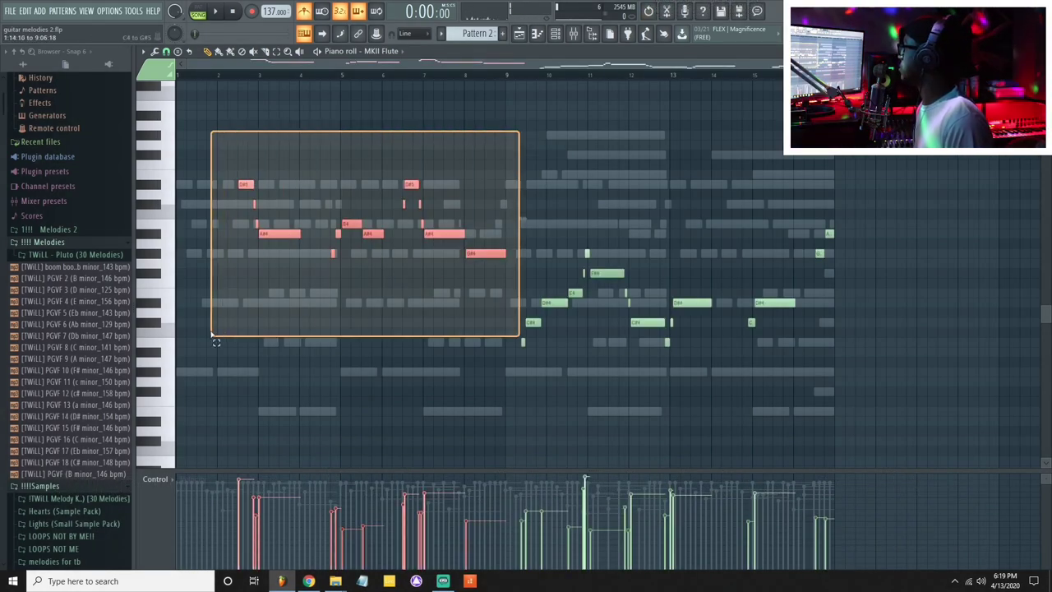
pyautogui.press('Delete')
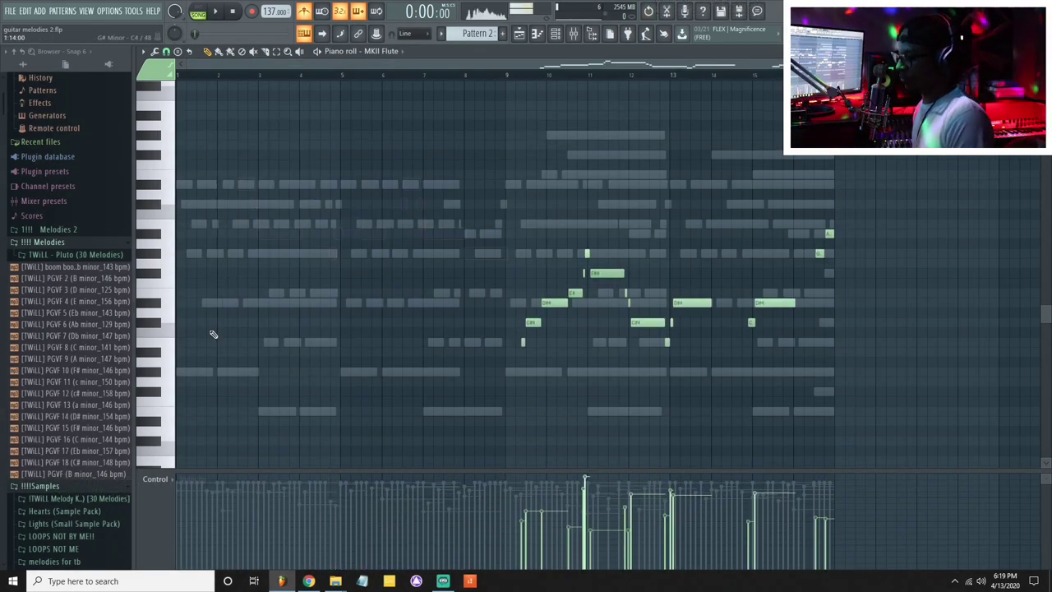
pyautogui.moveTo(504, 199); pyautogui.dragTo(670, 407)
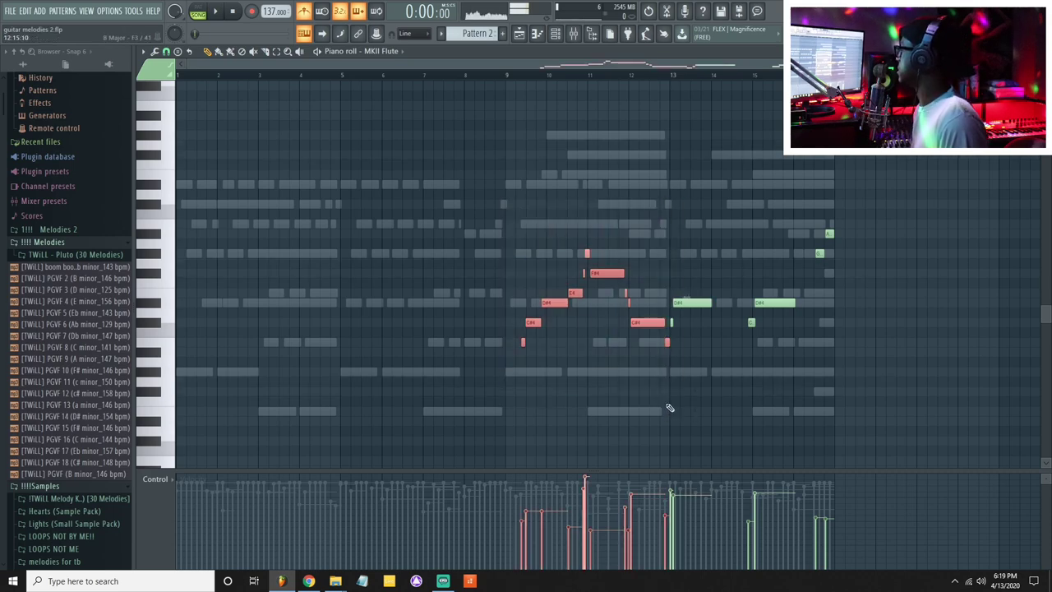
pyautogui.click(652, 123)
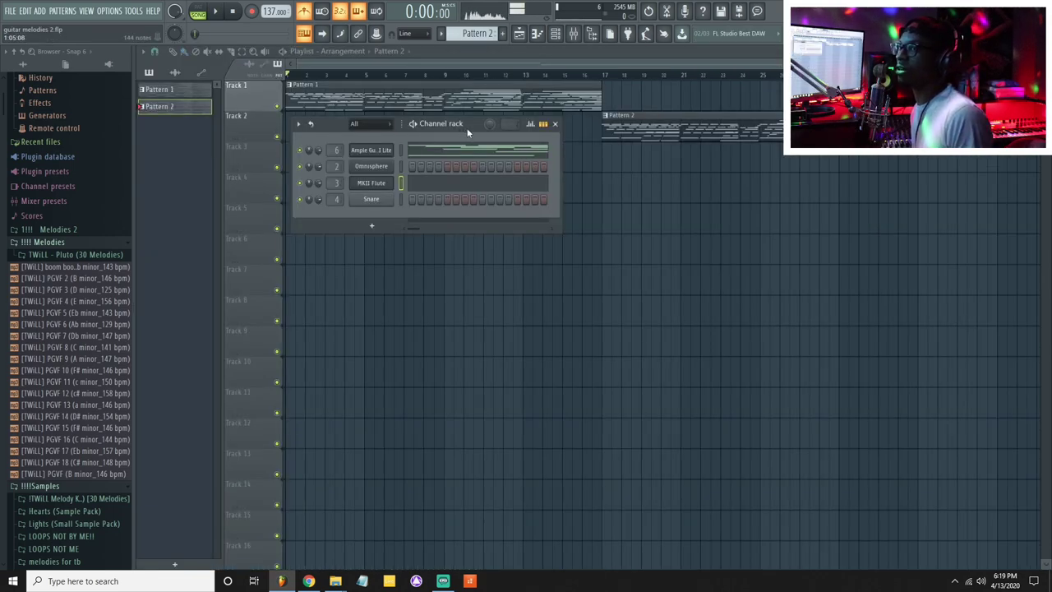
pyautogui.moveTo(465, 130); pyautogui.dragTo(477, 199)
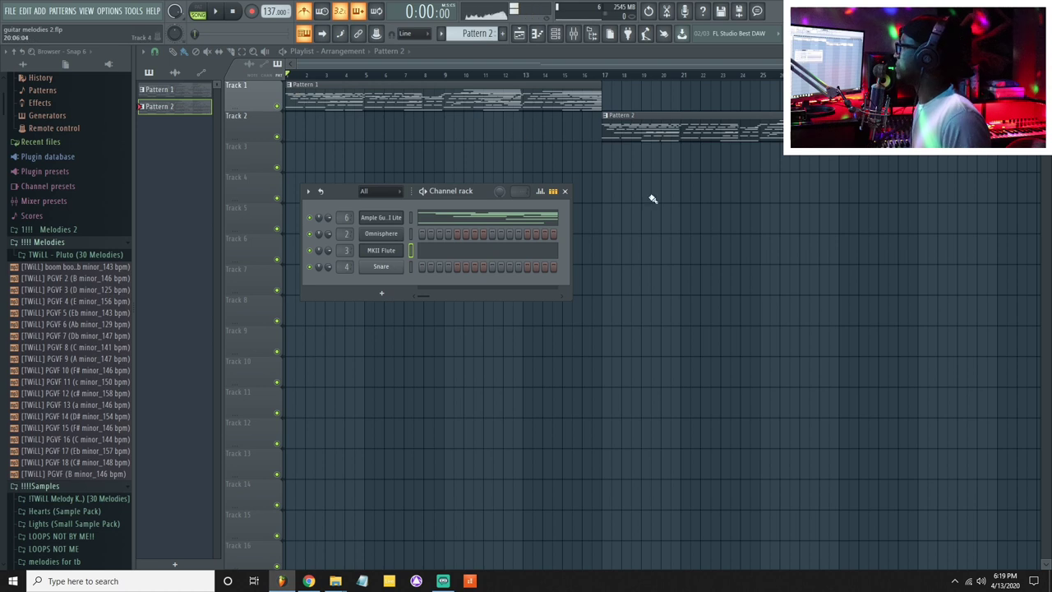
# - Review the remaining MKII Flute notes of Pattern 2, and return to the playlist
pyautogui.doubleClick(711, 131)
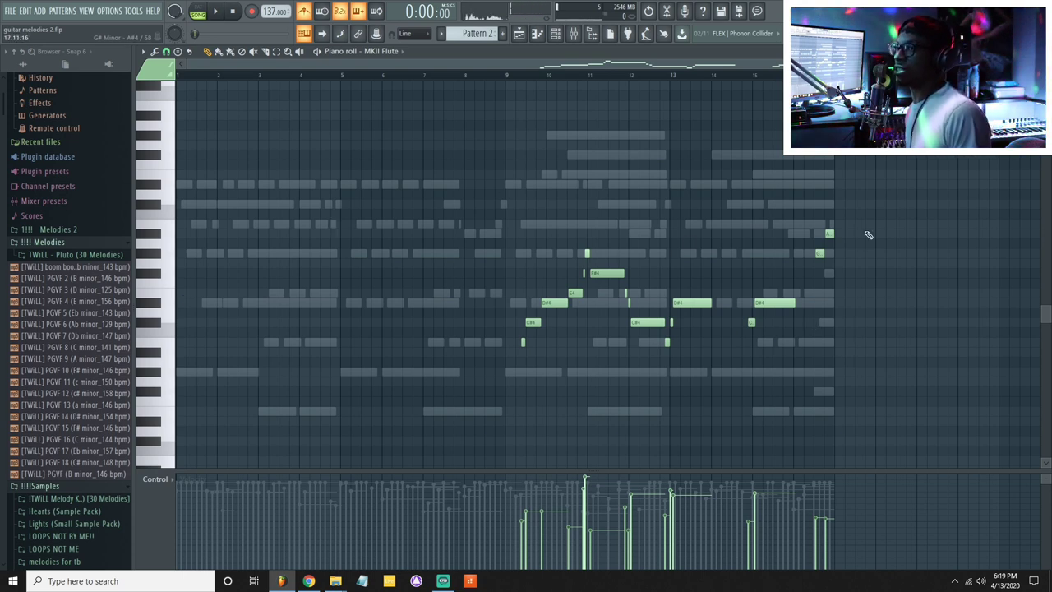
pyautogui.press('Escape')
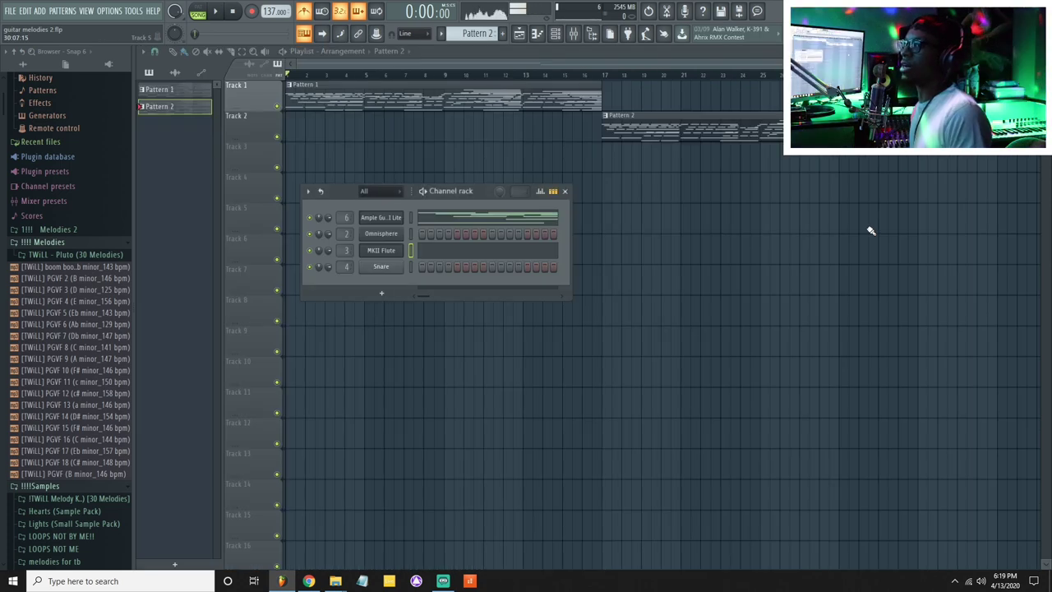
pyautogui.press('Escape')
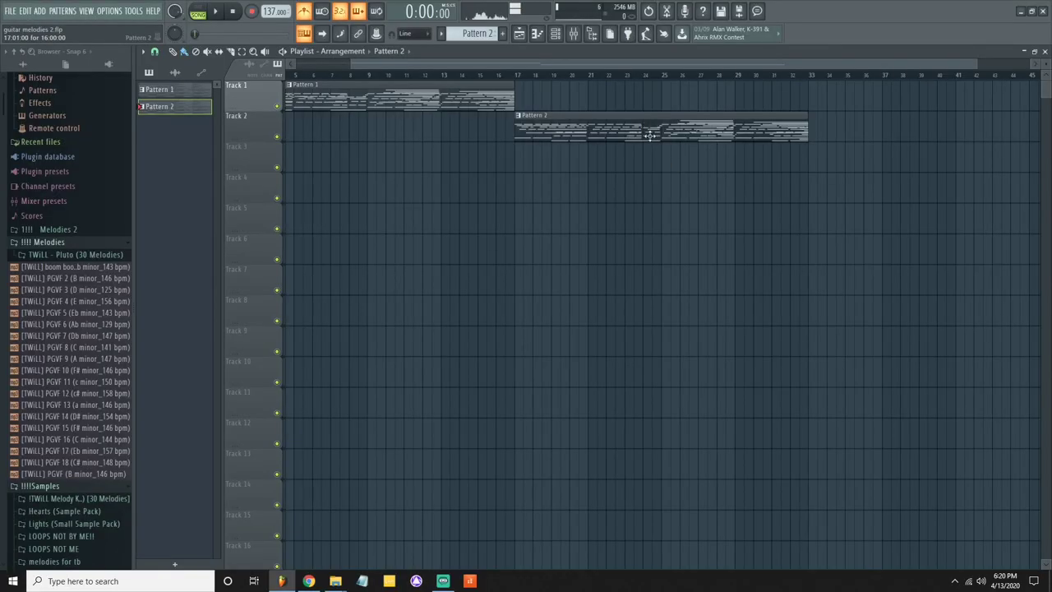
# - Try placing a second Pattern 2 clip on Track 3 at bar 25 and shortening the Track 2 clip, and remove the new clip
pyautogui.click(663, 152)
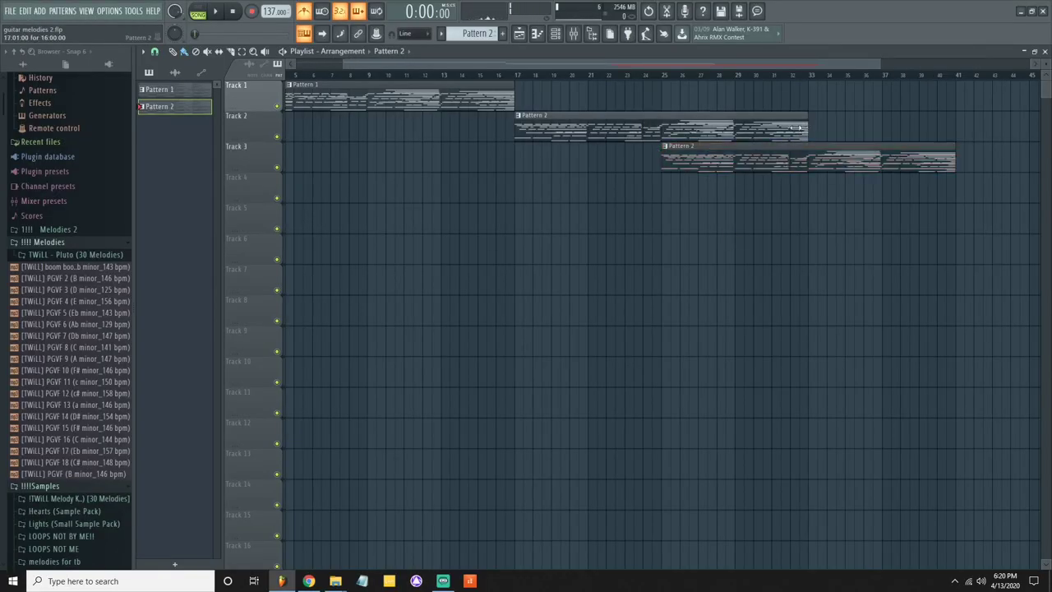
pyautogui.moveTo(805, 134); pyautogui.dragTo(670, 139)
pyautogui.hotkey('ctrl', 'z')
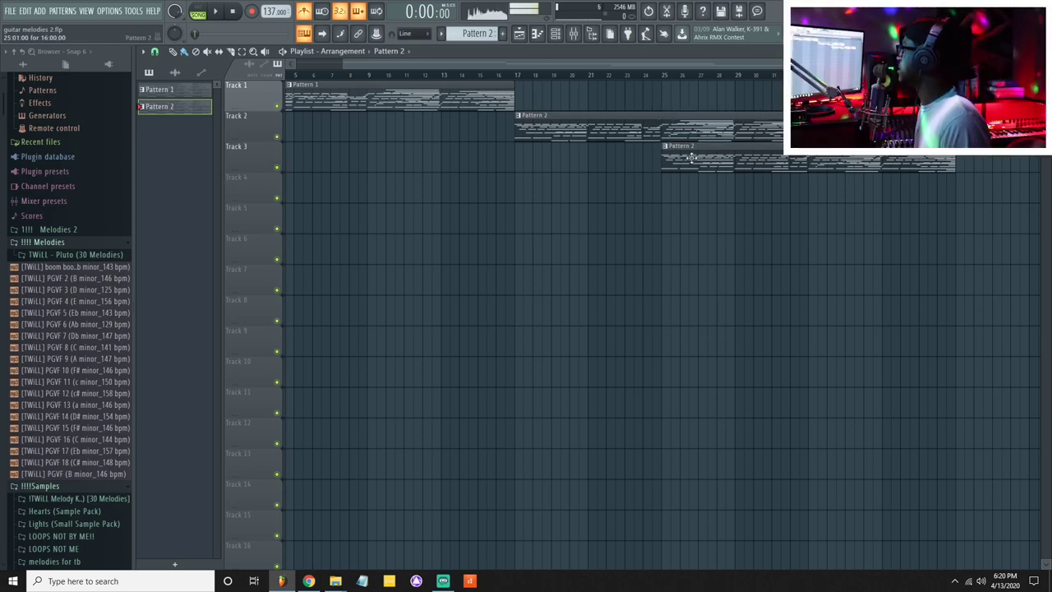
pyautogui.rightClick(676, 159)
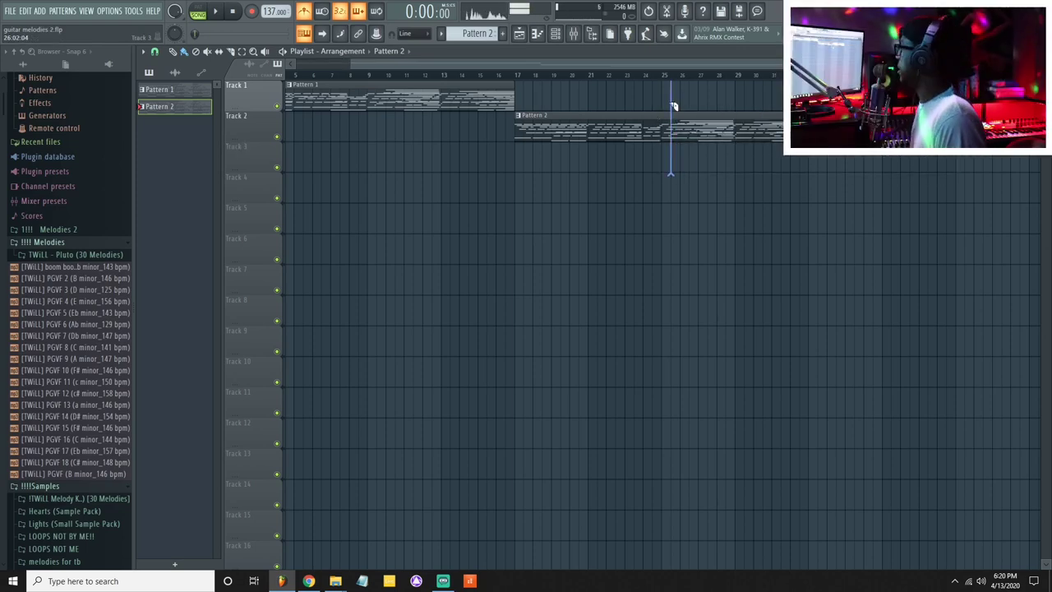
# - Slice the Pattern 2 clip on Track 2 at bar 25, and look over the pattern's Ample Guitar notes
pyautogui.moveTo(673, 105); pyautogui.dragTo(678, 104)
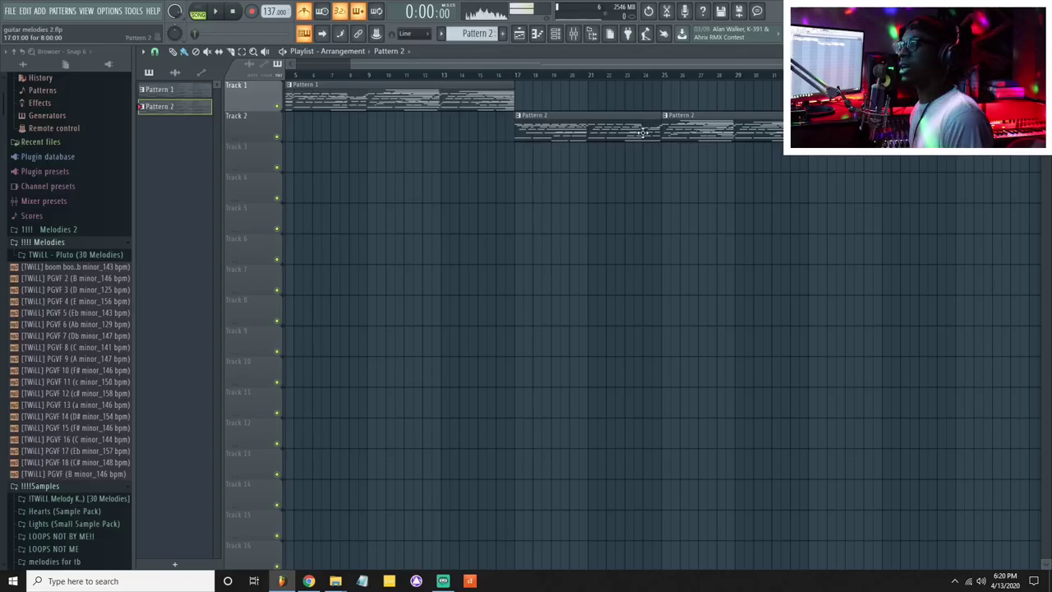
pyautogui.press('F7')
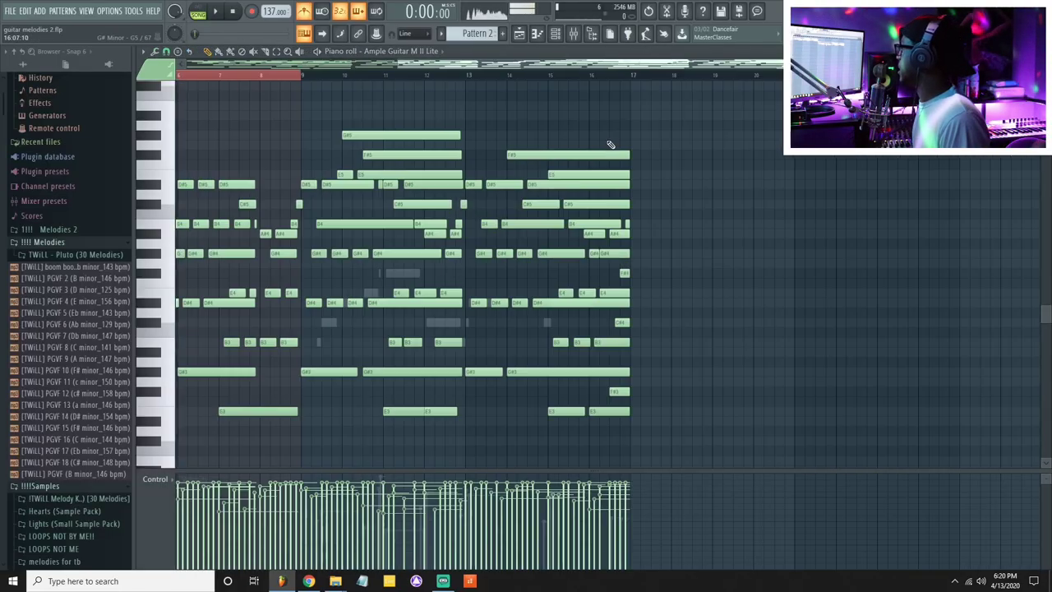
pyautogui.press('F6')
pyautogui.press('F7')
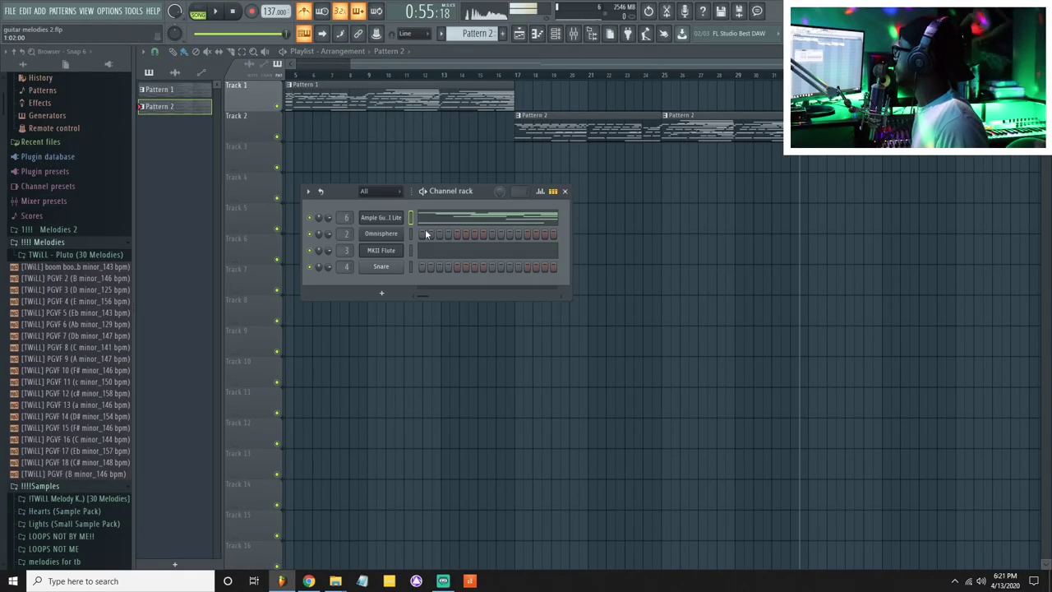
# - Open the Pattern 1 clip's Ample Guitar notes for viewing, and return to the playlist
pyautogui.click(387, 236)
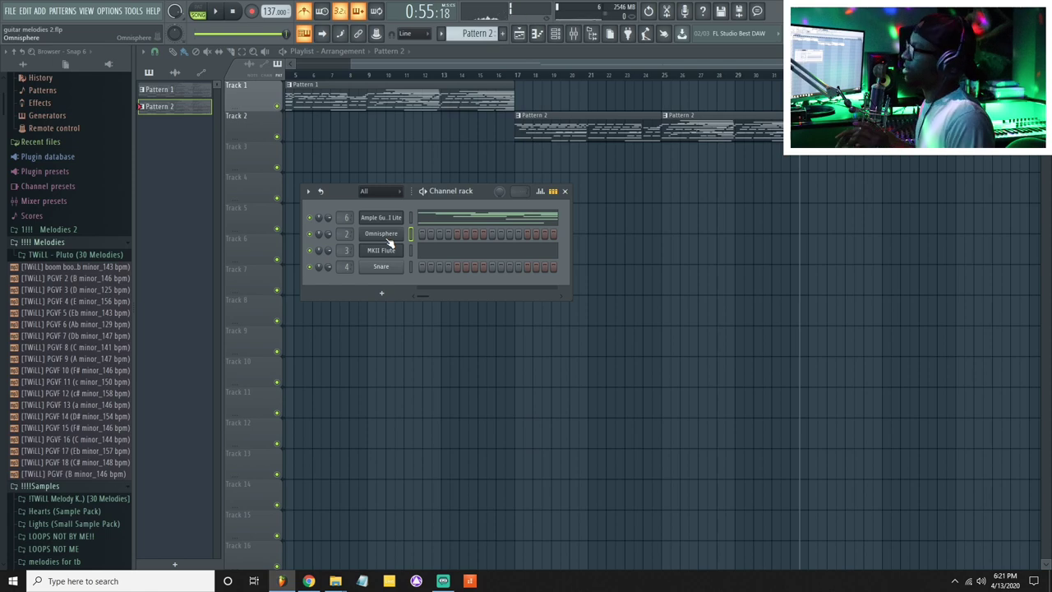
pyautogui.click(421, 98)
pyautogui.doubleClick(420, 99)
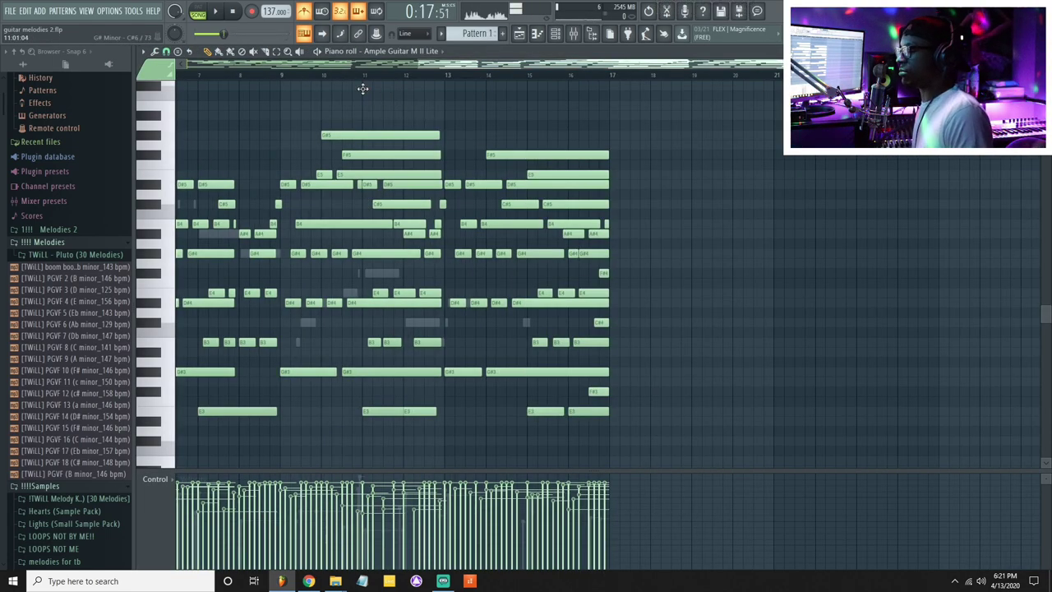
pyautogui.press('Escape')
pyautogui.press('Escape')
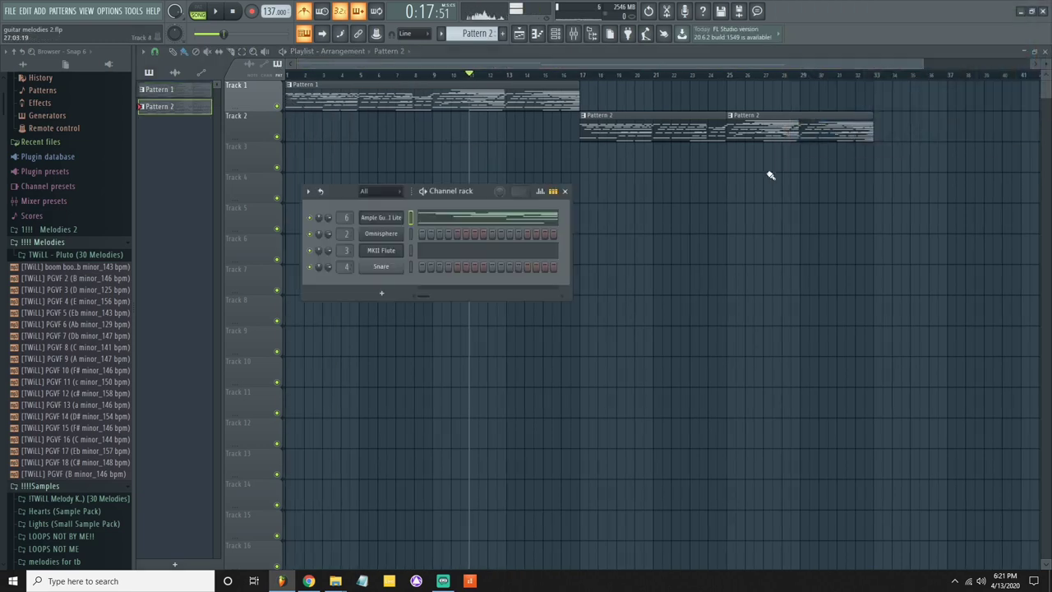
# - Delete the Pattern 2 clip starting at bar 25, extend the remaining Track 2 clip to bar 33, and briefly view its guitar notes
pyautogui.moveTo(783, 139); pyautogui.dragTo(781, 174)
pyautogui.rightClick(751, 151)
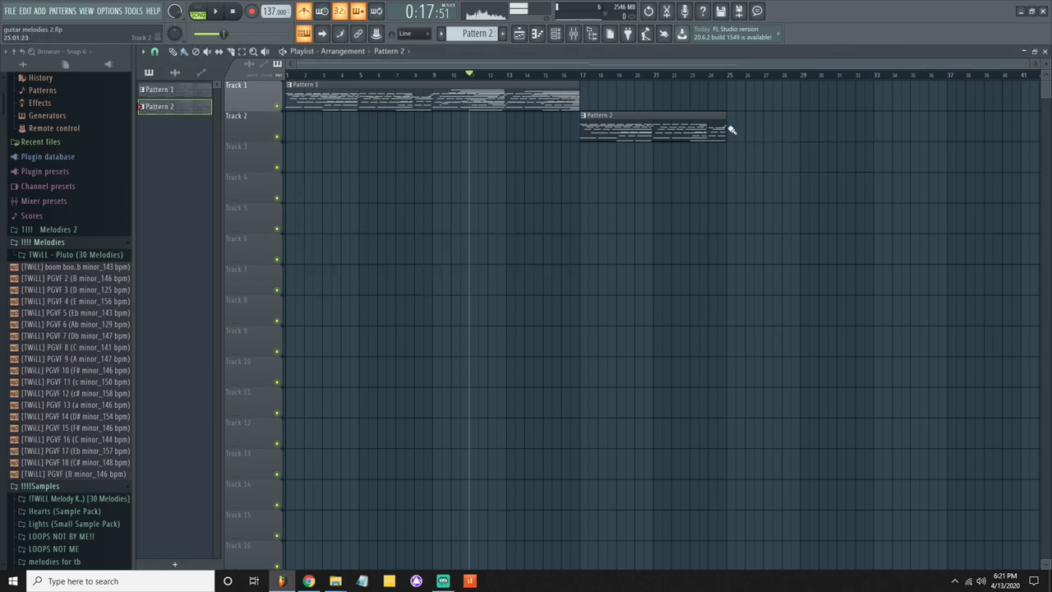
pyautogui.moveTo(726, 129); pyautogui.dragTo(873, 132)
pyautogui.doubleClick(821, 131)
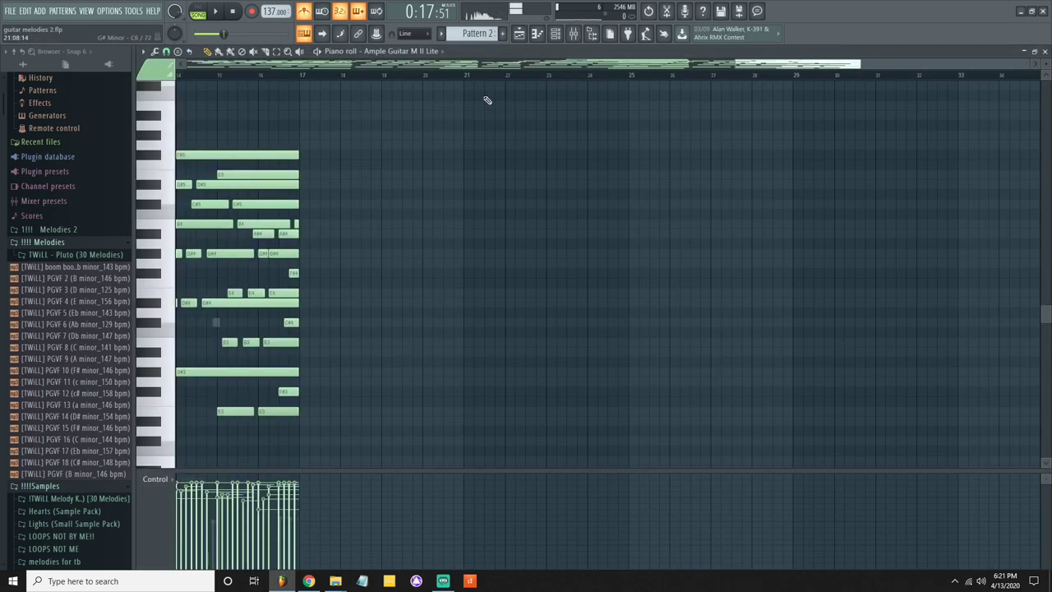
pyautogui.press('F7')
pyautogui.press('F6')
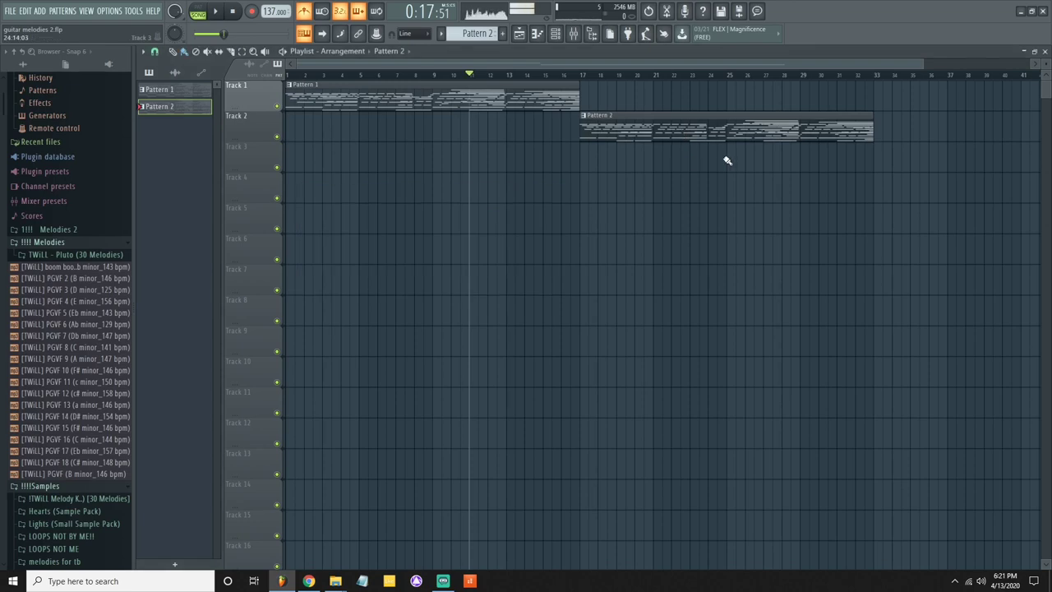
# - Place a Pattern 2 clip on Track 3 at bar 25, and trim the Track 2 clip to end at bar 25
pyautogui.moveTo(742, 149); pyautogui.dragTo(734, 146)
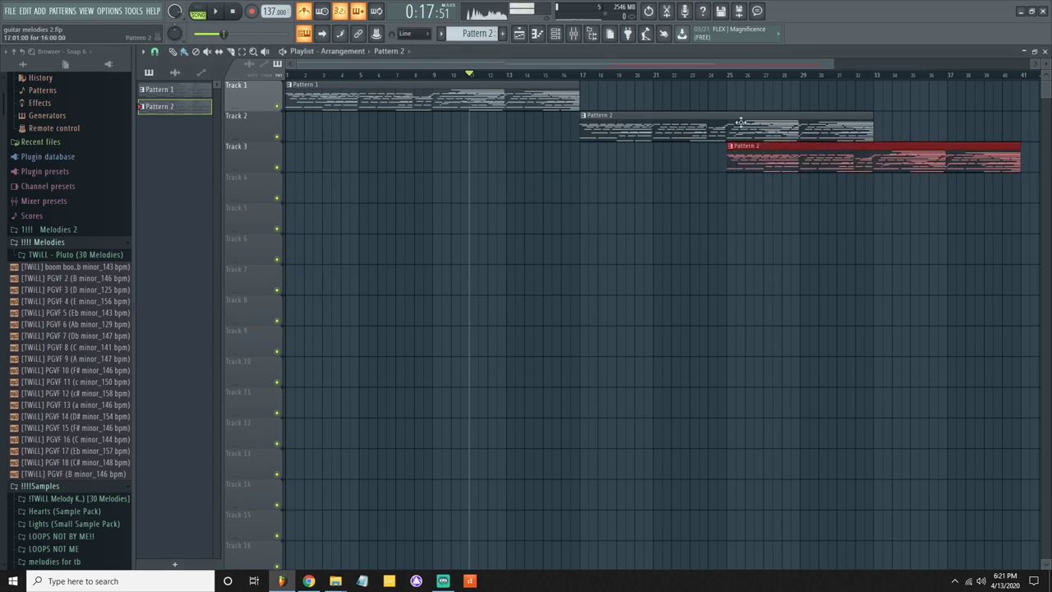
pyautogui.click(718, 78)
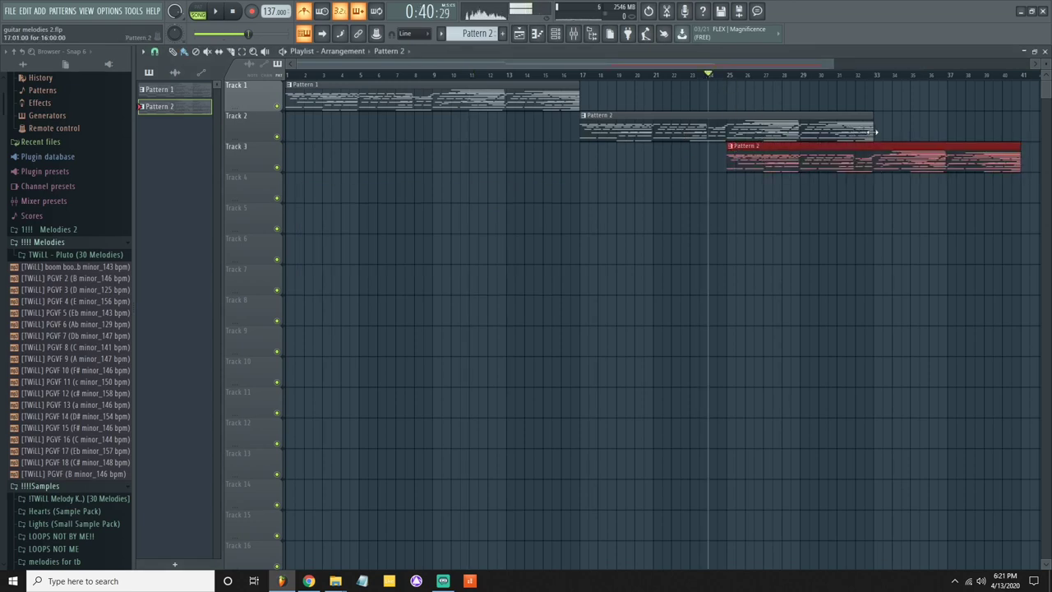
pyautogui.moveTo(875, 131); pyautogui.dragTo(726, 132)
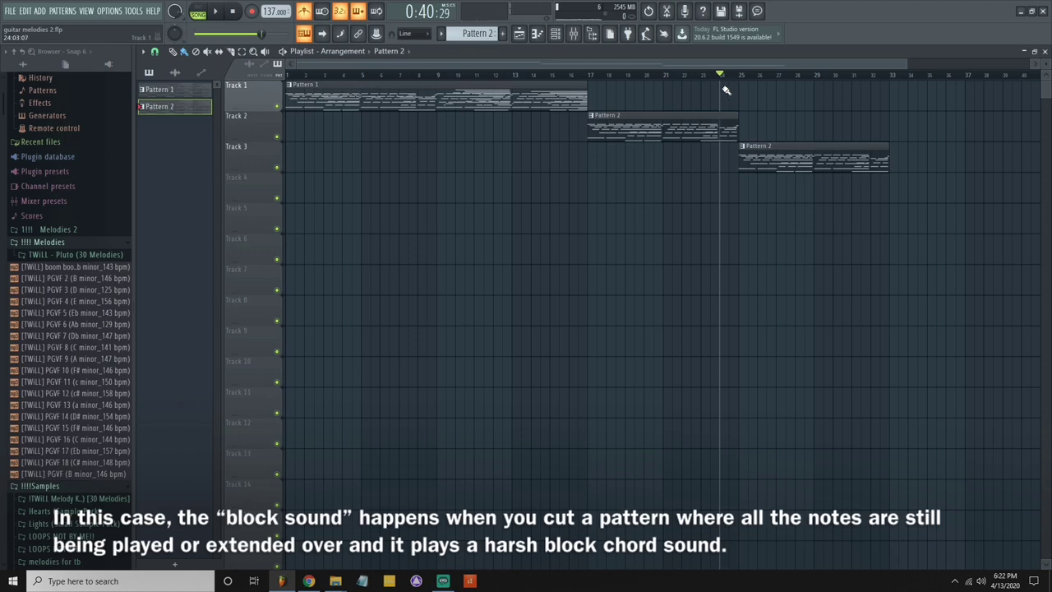
# - Play the arrangement from about bar 24 several times to hear the transition between the two Pattern 2 clips at bar 25
pyautogui.press('space')
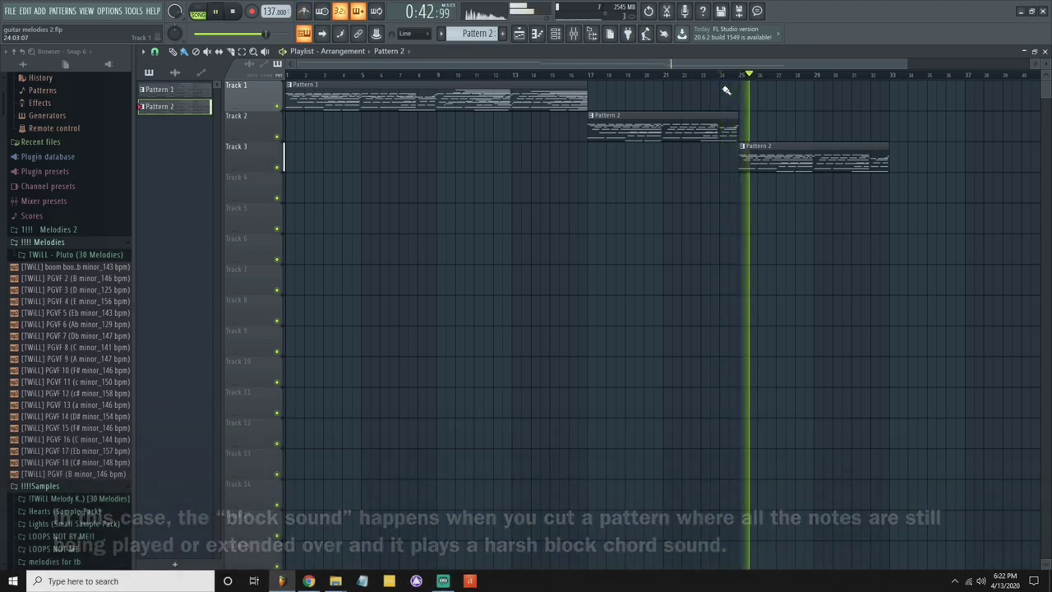
pyautogui.press('space')
pyautogui.press('space')
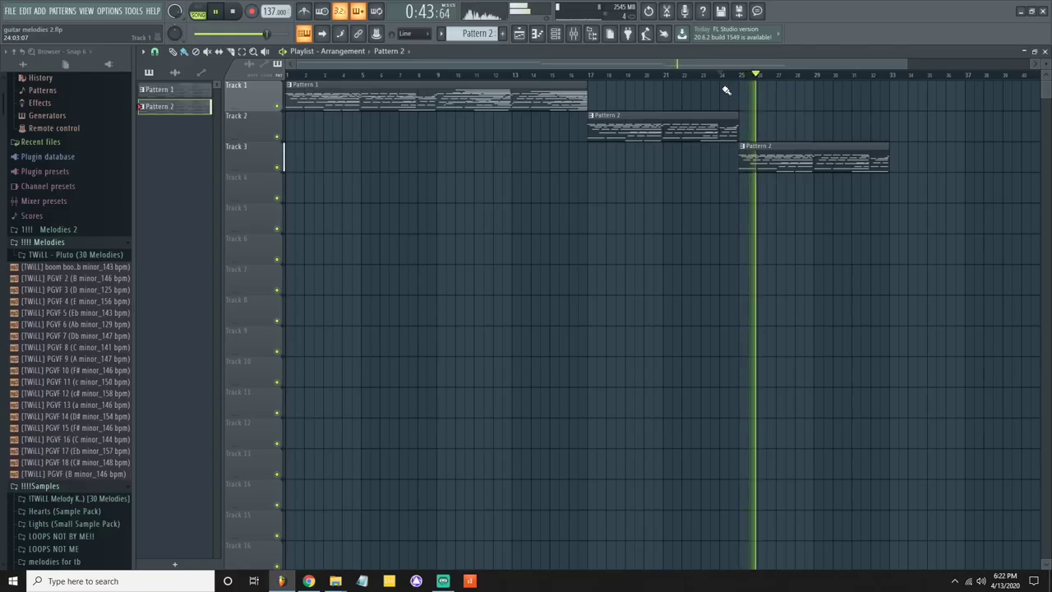
pyautogui.press('space')
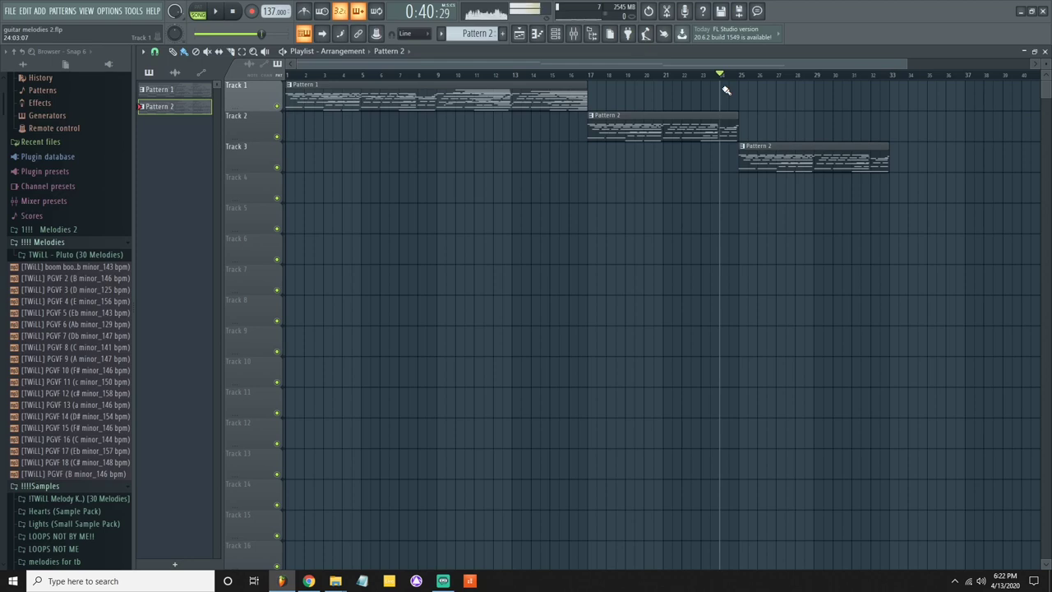
pyautogui.doubleClick(748, 154)
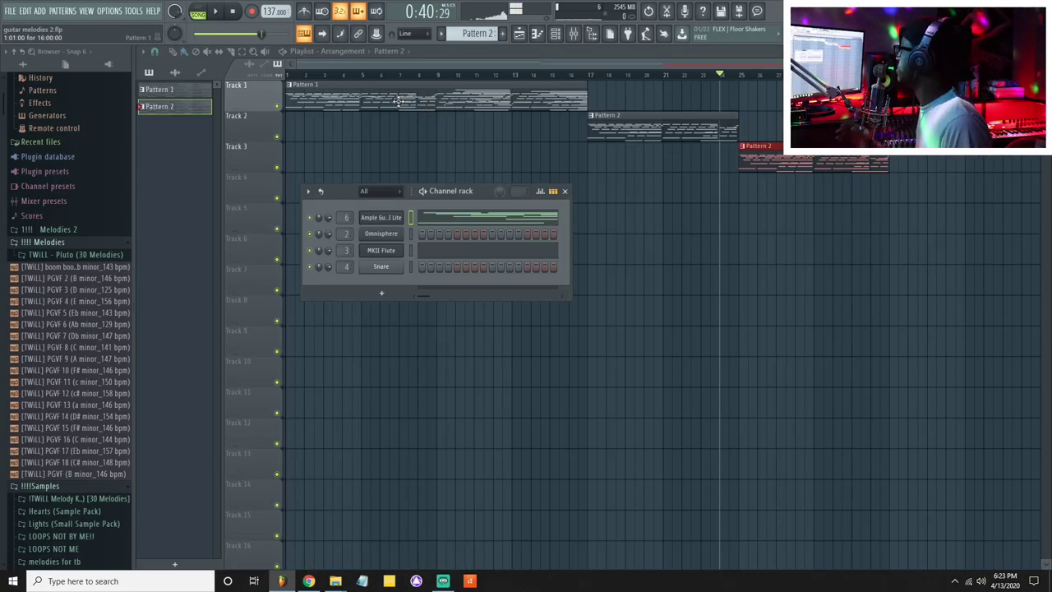
pyautogui.press('space')
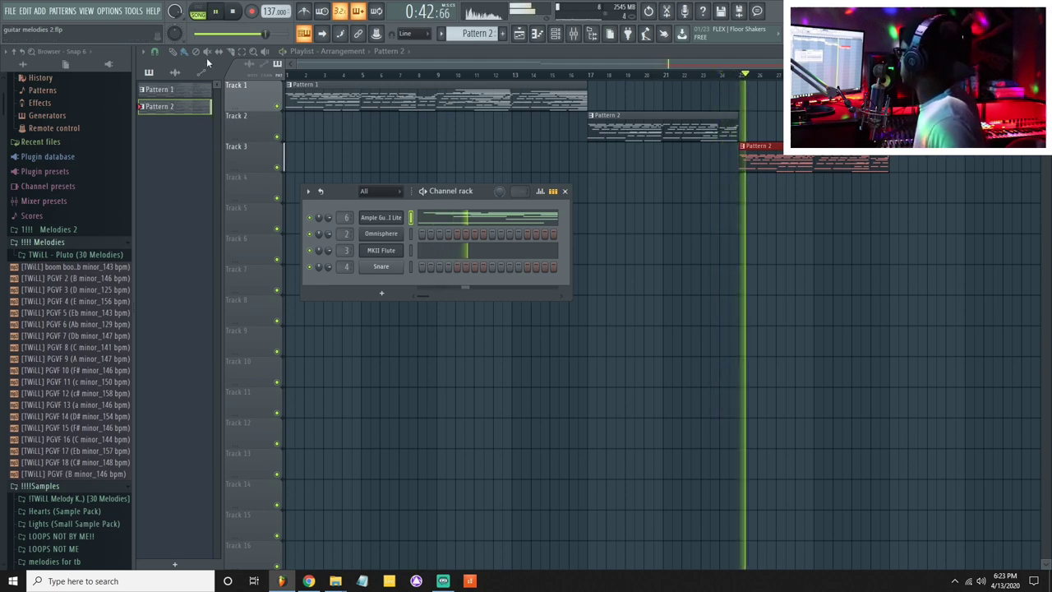
pyautogui.press('space')
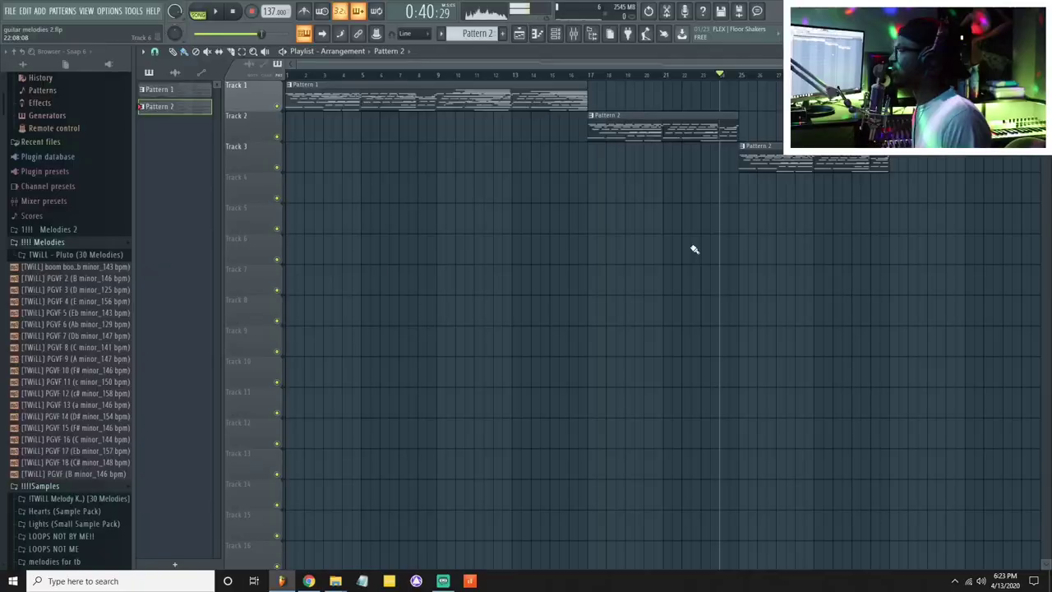
# - Extend the Pattern 2 clip on Track 3 to end at bar 41, and return the playback position to the song start
pyautogui.scroll(-1, 614, 77)
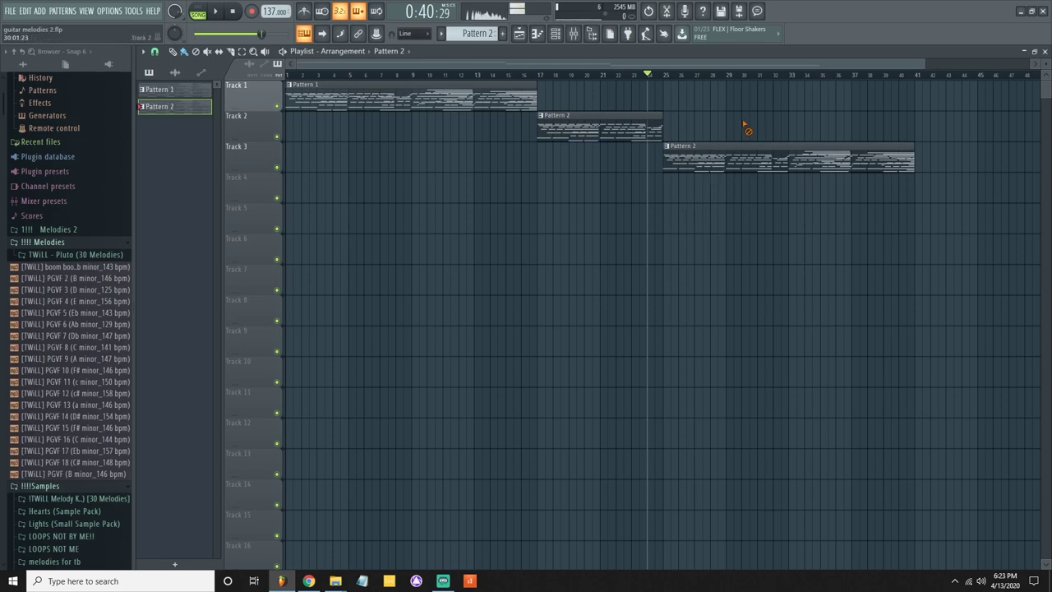
pyautogui.scroll(-1, 744, 125)
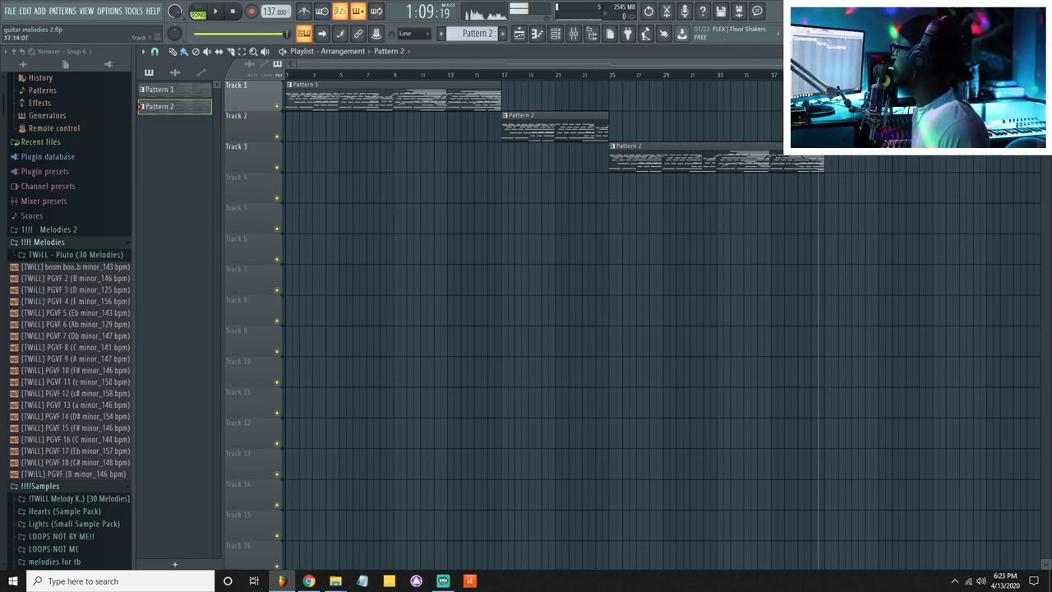
pyautogui.press('space')
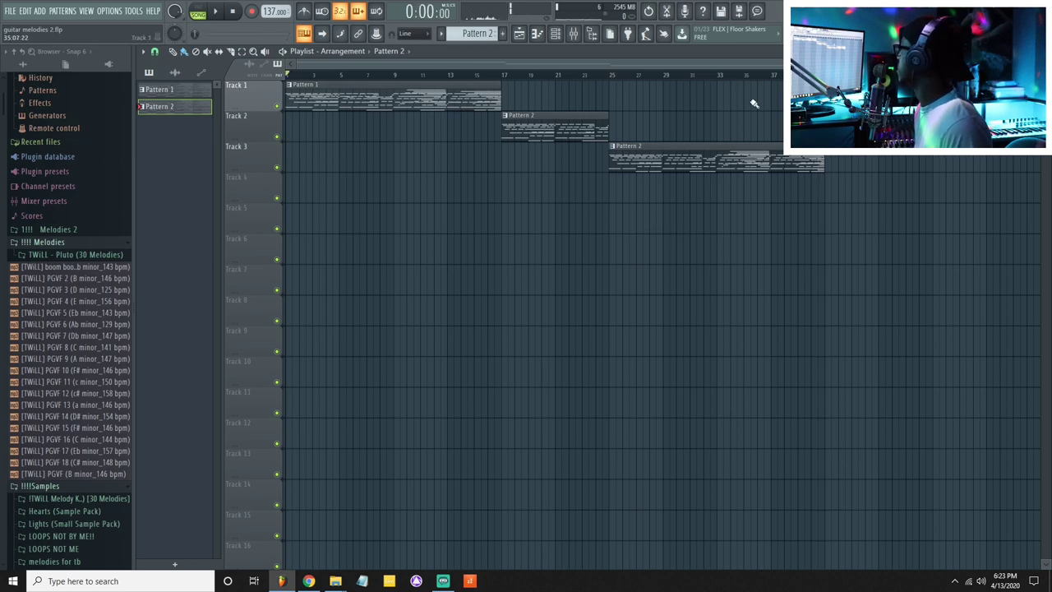